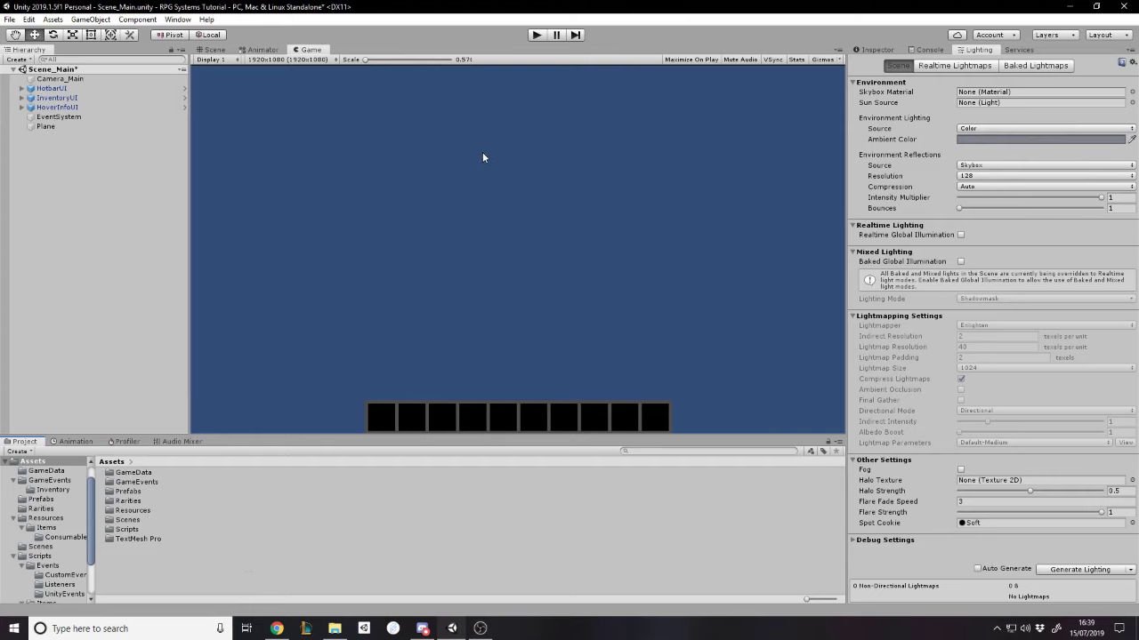
Close the Services window in the editor layout and clear the scene object selection
click(110, 81)
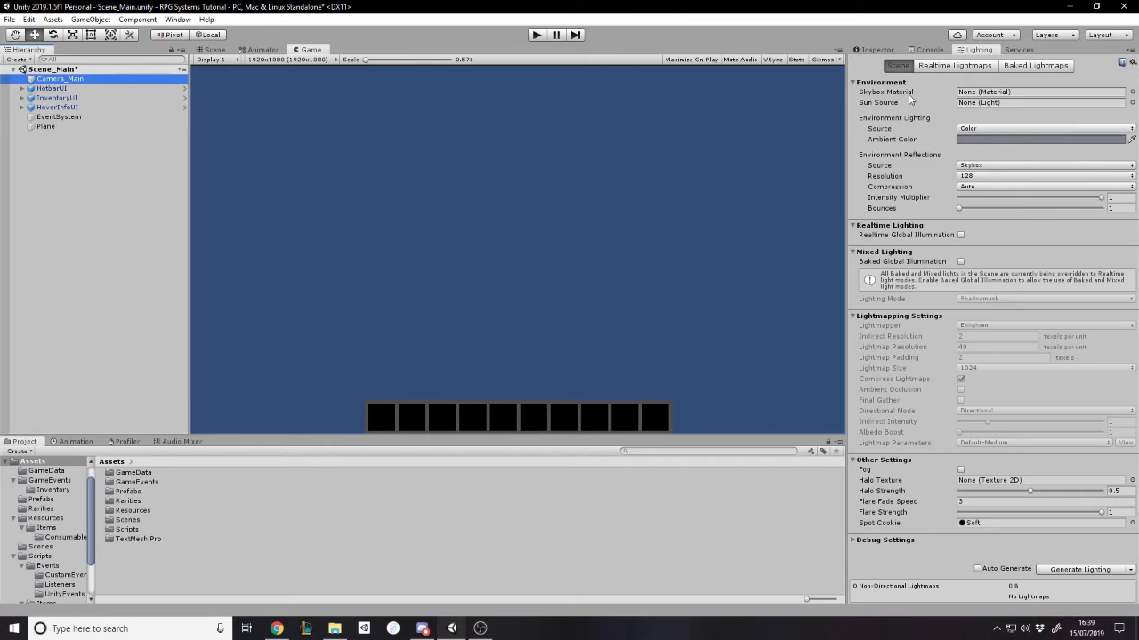
click(875, 52)
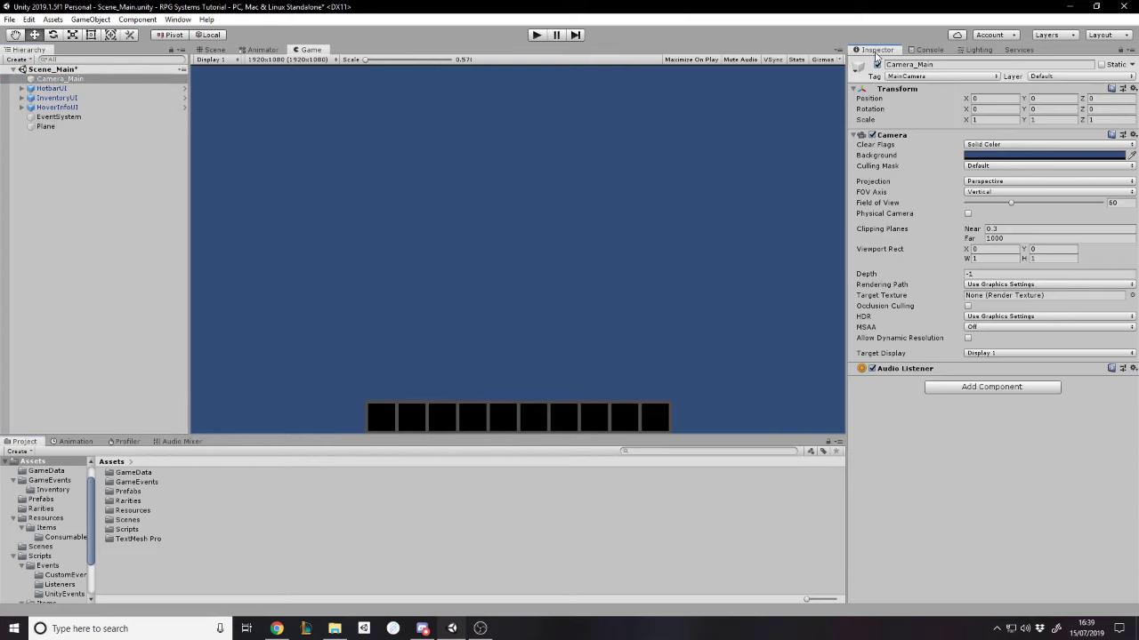
click(1018, 49)
right_click(1012, 51)
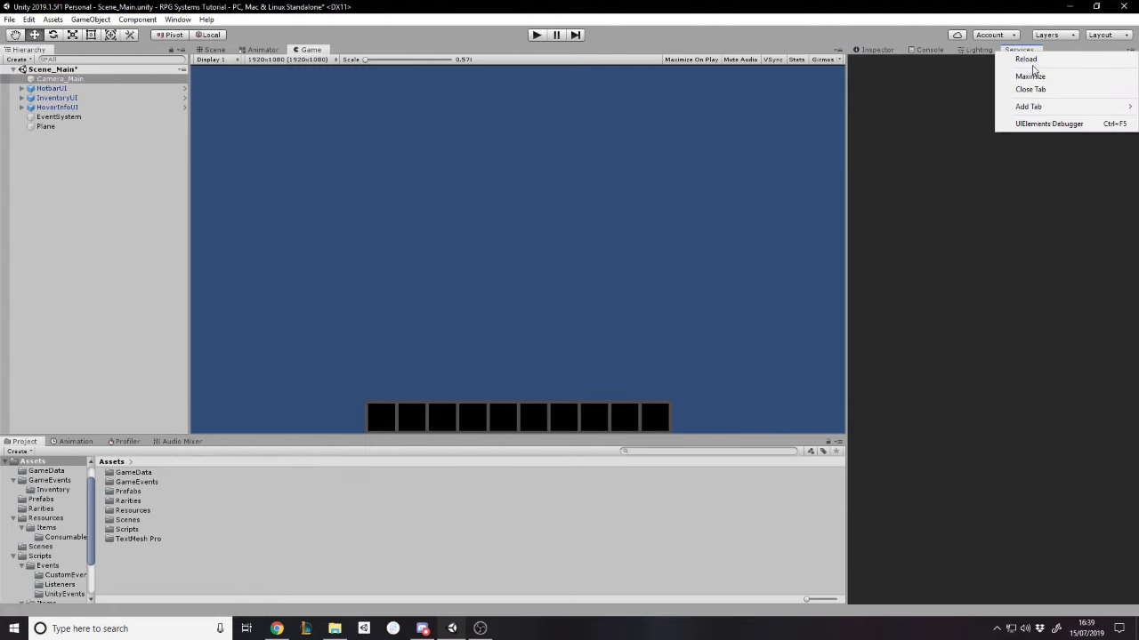
click(1030, 89)
click(119, 208)
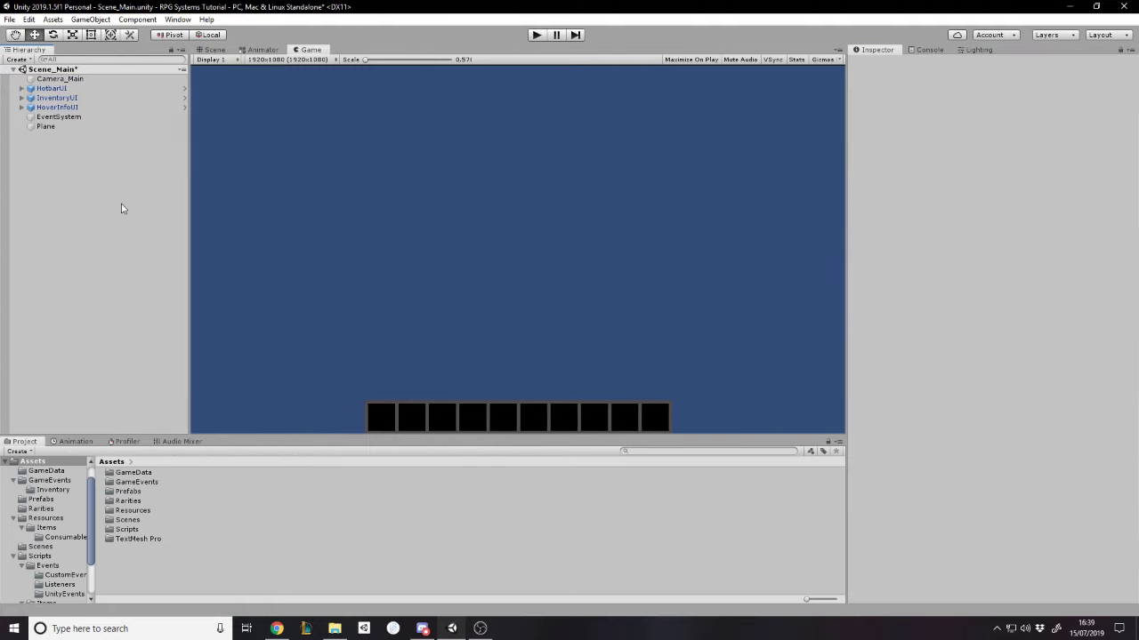
Set the Camera_Main position to Y 1 and Z -6.59, and save the scene
click(111, 130)
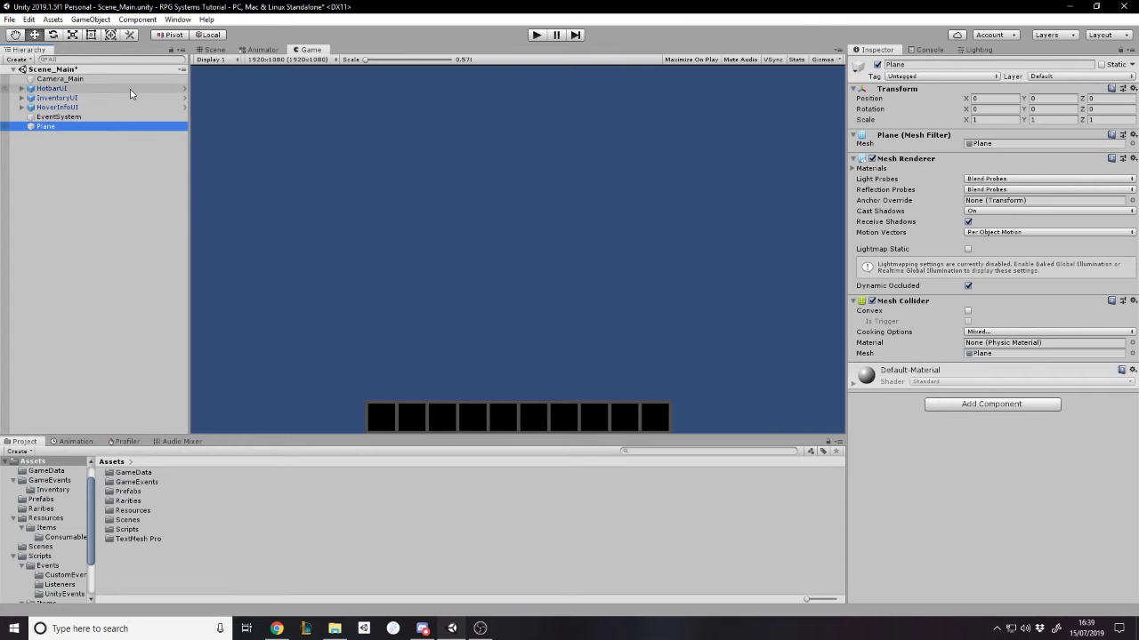
click(61, 78)
click(1032, 98)
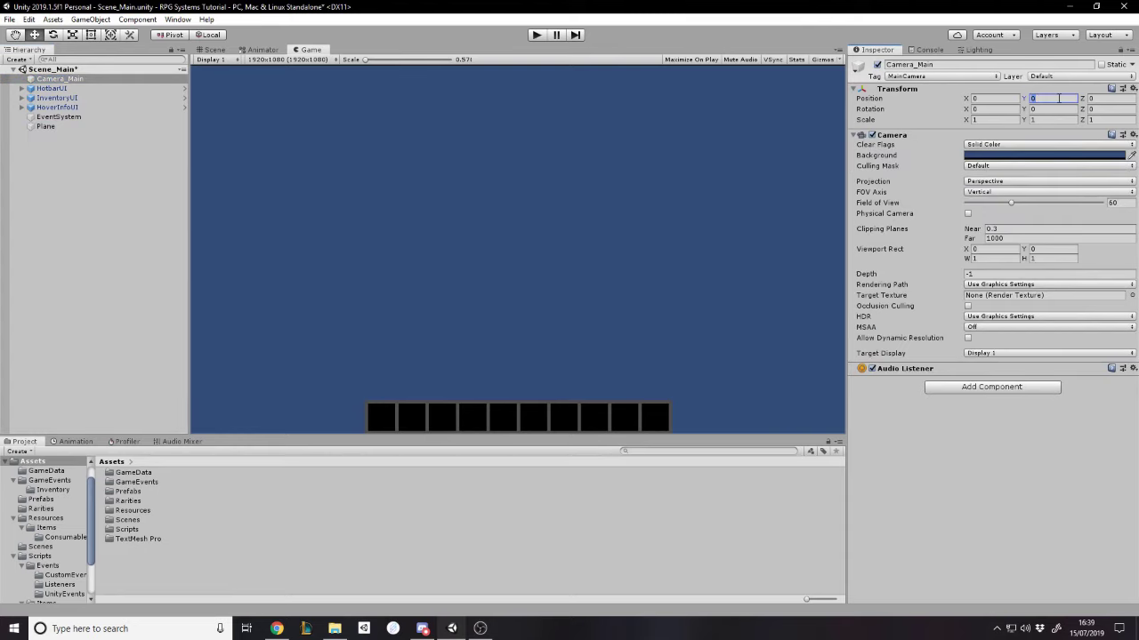
text(1)
key(Tab)
text(-7.17)
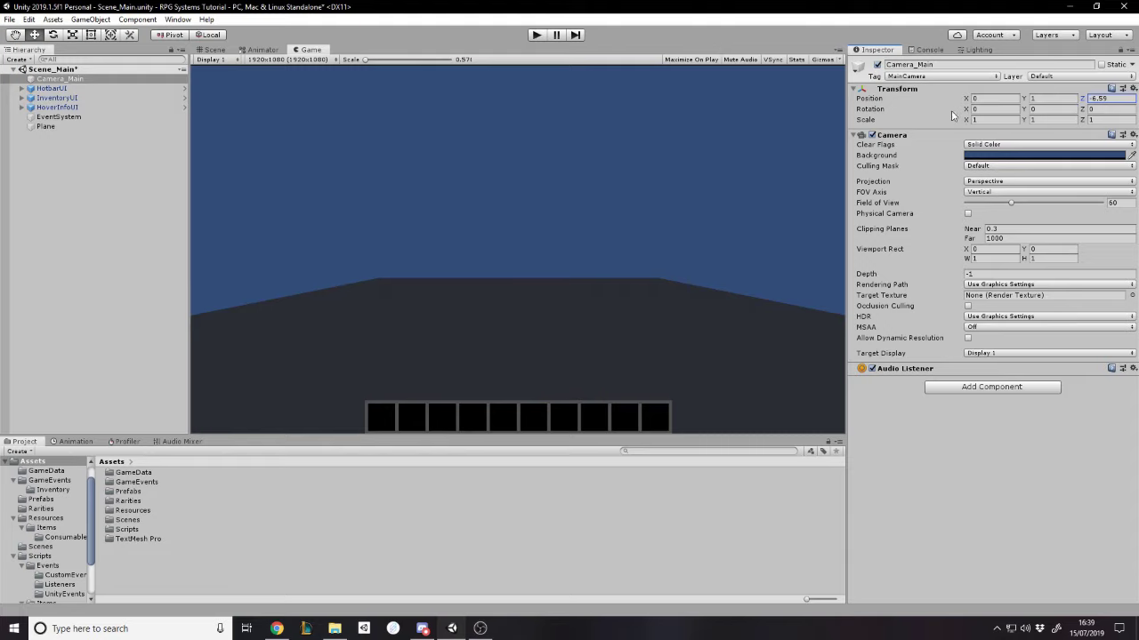
click(650, 287)
click(8, 19)
click(27, 61)
click(125, 144)
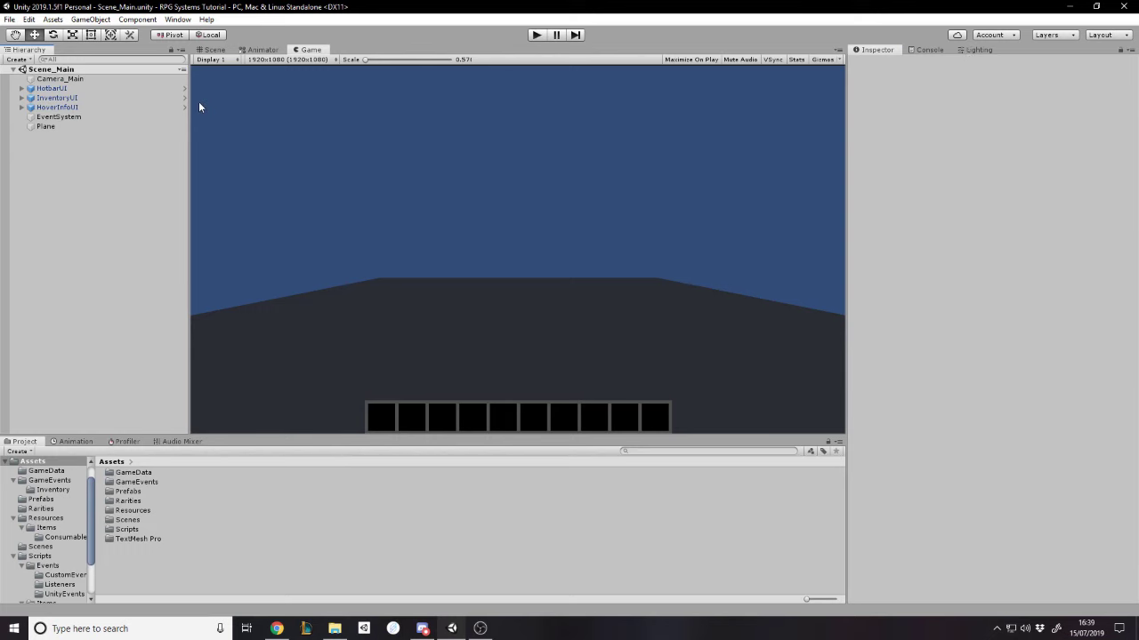
Show the scene's lighting settings and add a directional light to the scene
click(980, 50)
right_click(72, 161)
mouse_move(146, 361)
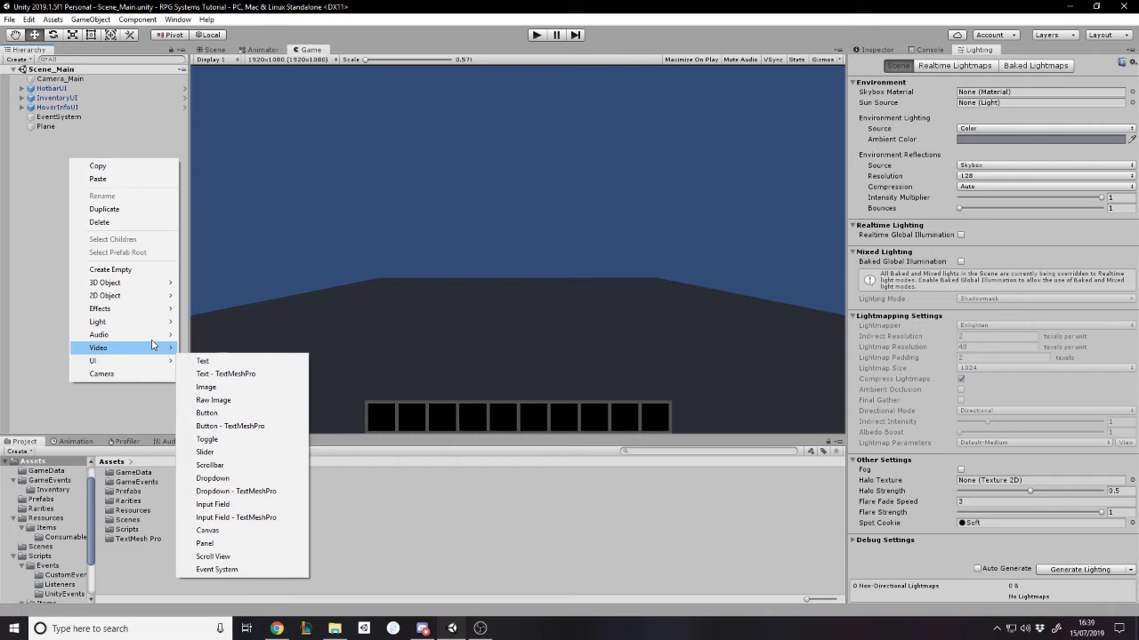
mouse_move(157, 324)
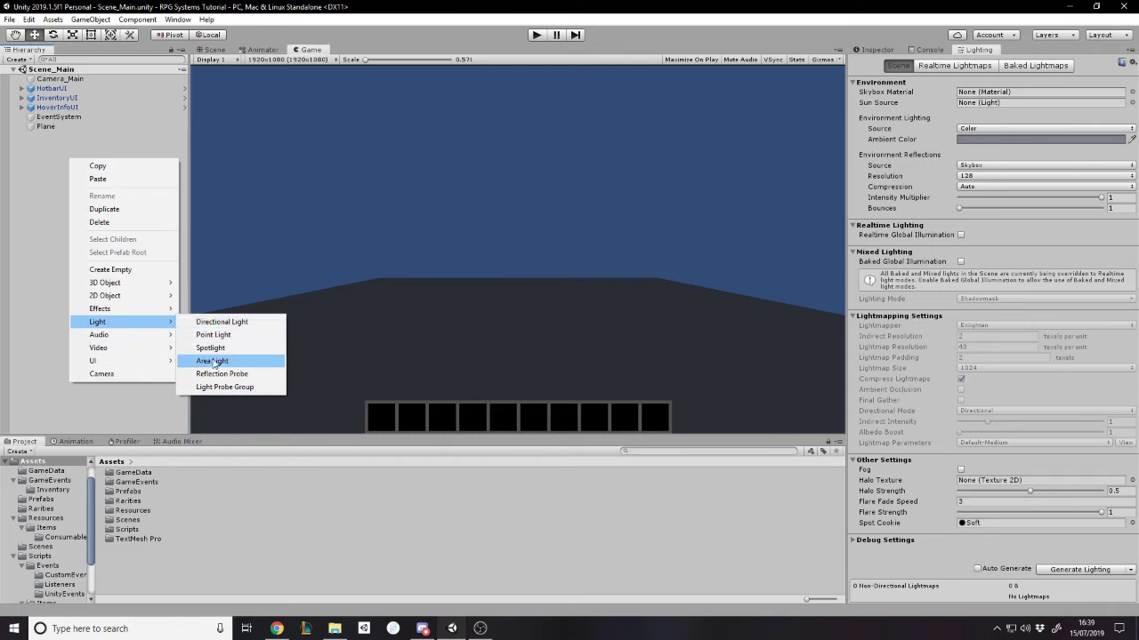
click(226, 322)
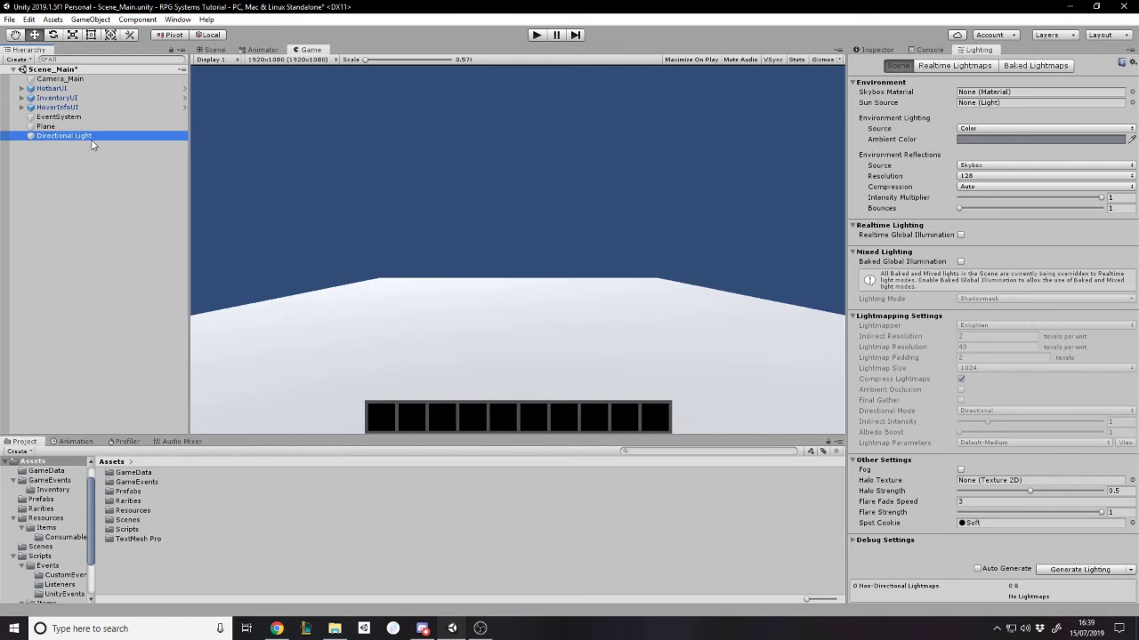
Rename the directional light to Light_Sun and save the scene
text(Light_Sun)
key(Return)
key(ctrl+s)
click(85, 239)
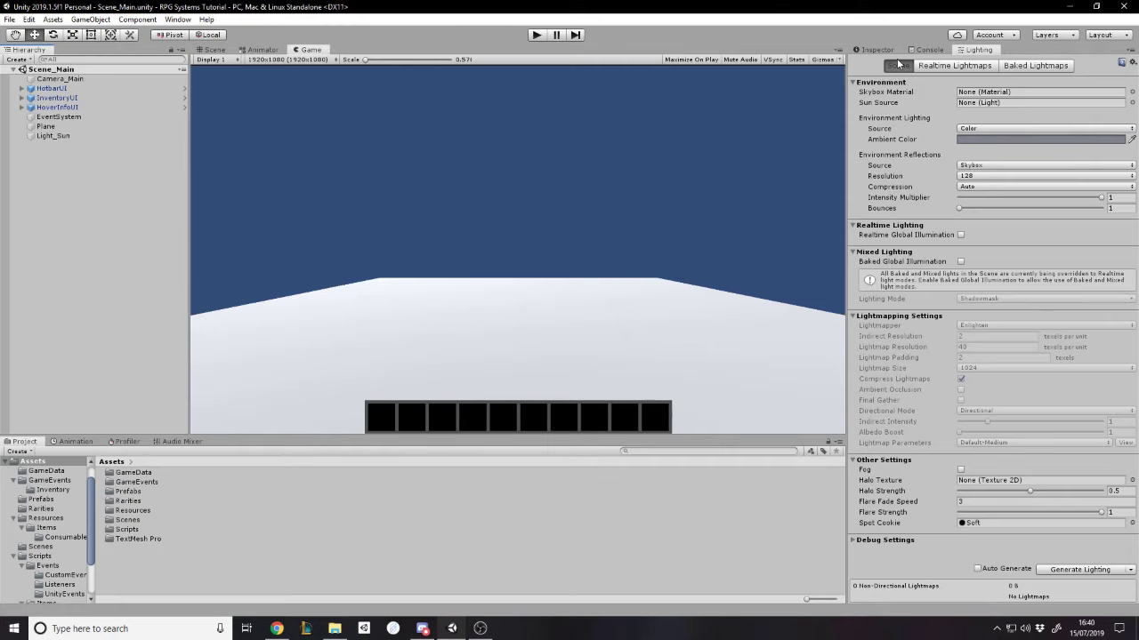
Assign Light_Sun as the Sun Source in the scene's environment lighting settings
click(1027, 67)
click(900, 66)
click(1132, 104)
click(272, 178)
drag(52, 135, 1041, 102)
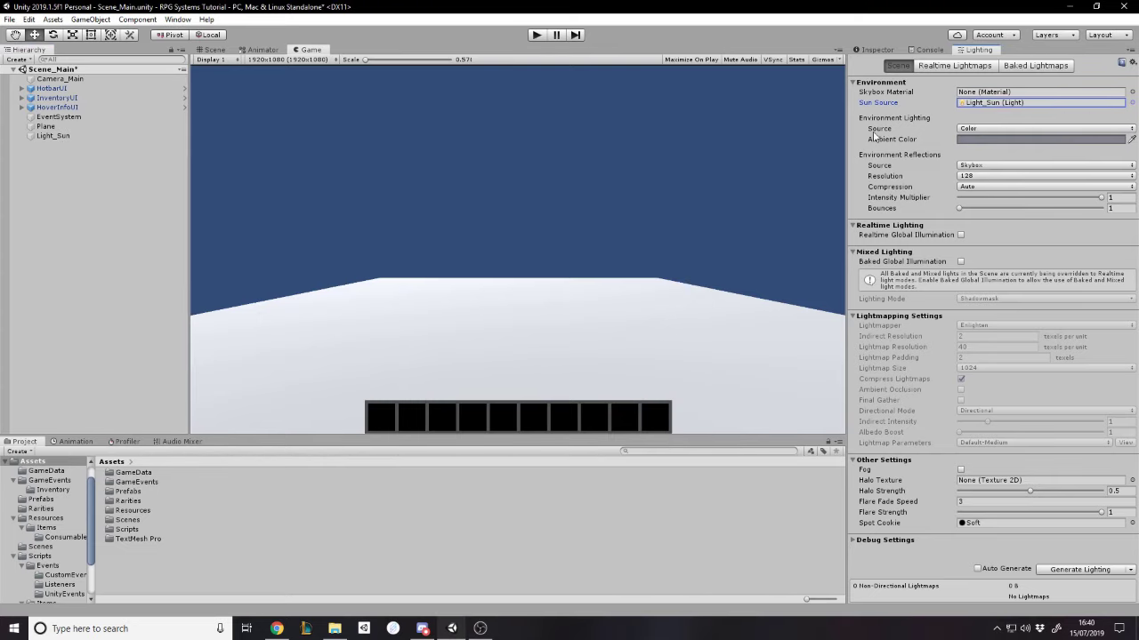
Try Gradient as the environment lighting source and return the source to Color
click(971, 129)
click(981, 156)
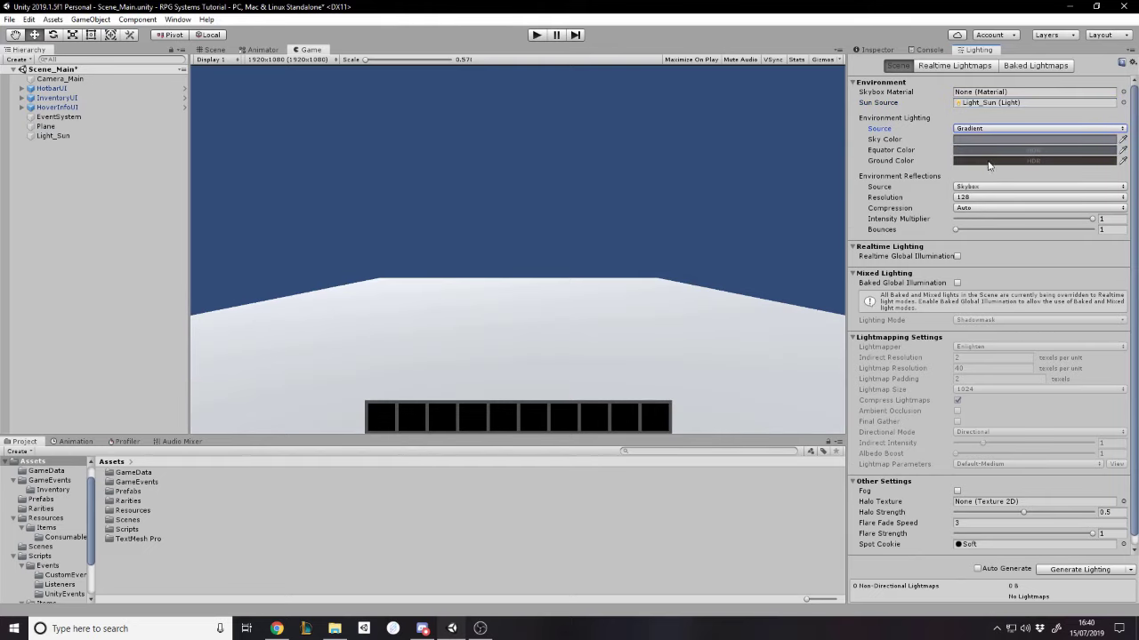
click(973, 131)
click(983, 165)
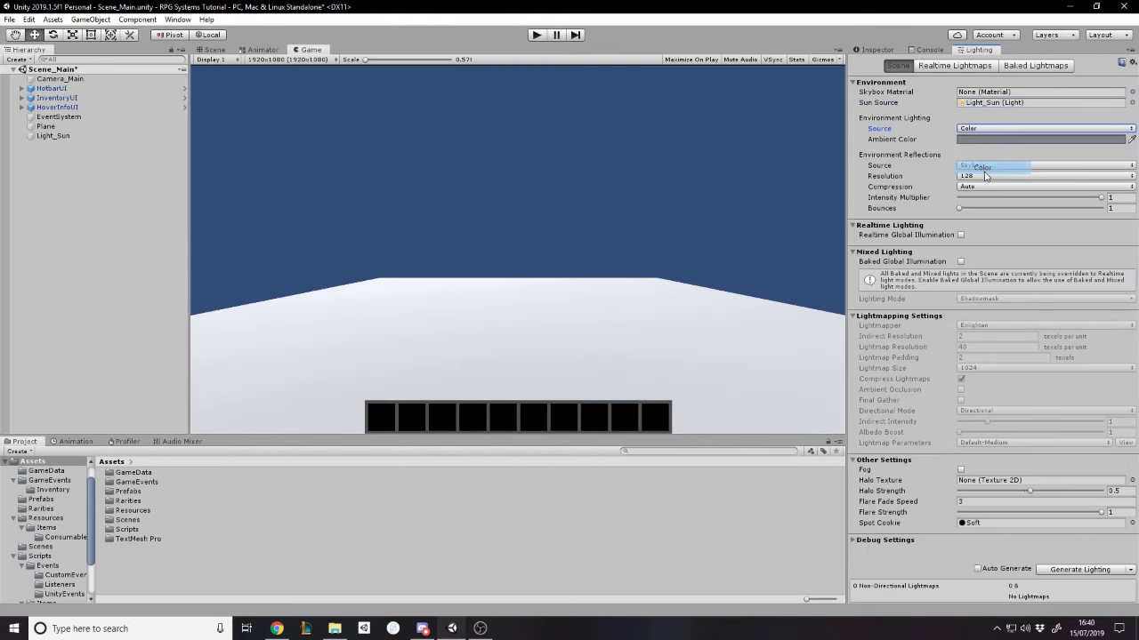
click(982, 132)
click(982, 158)
click(982, 130)
click(980, 167)
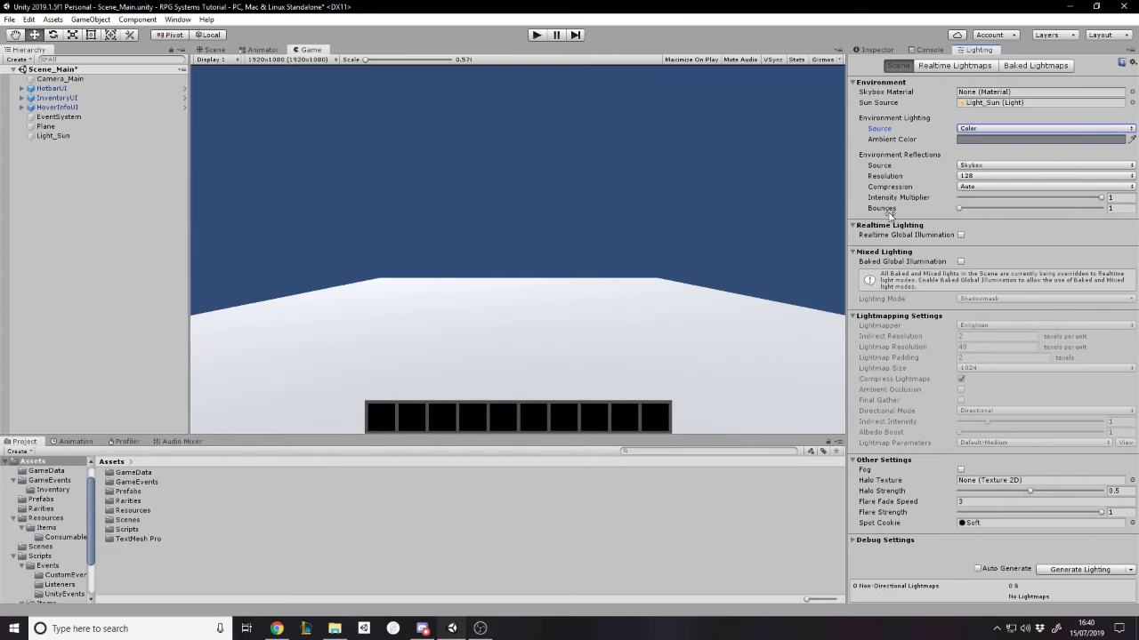
Enable Realtime Global Illumination, collapse the Mixed Lighting, Lightmapping and Other Settings sections, and save the scene
click(960, 235)
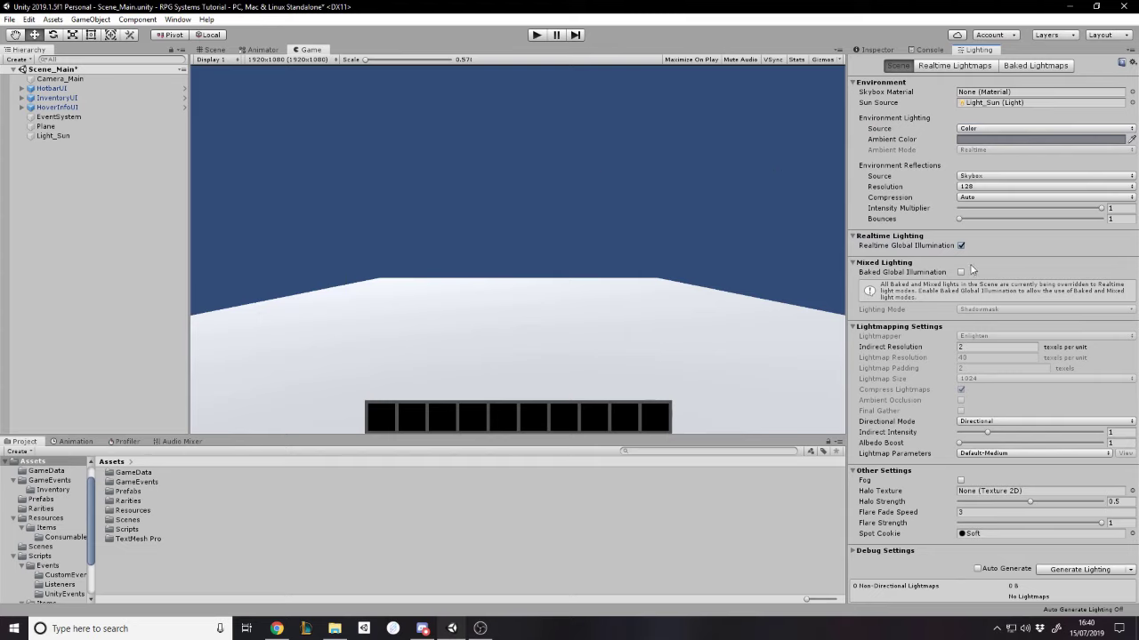
click(854, 262)
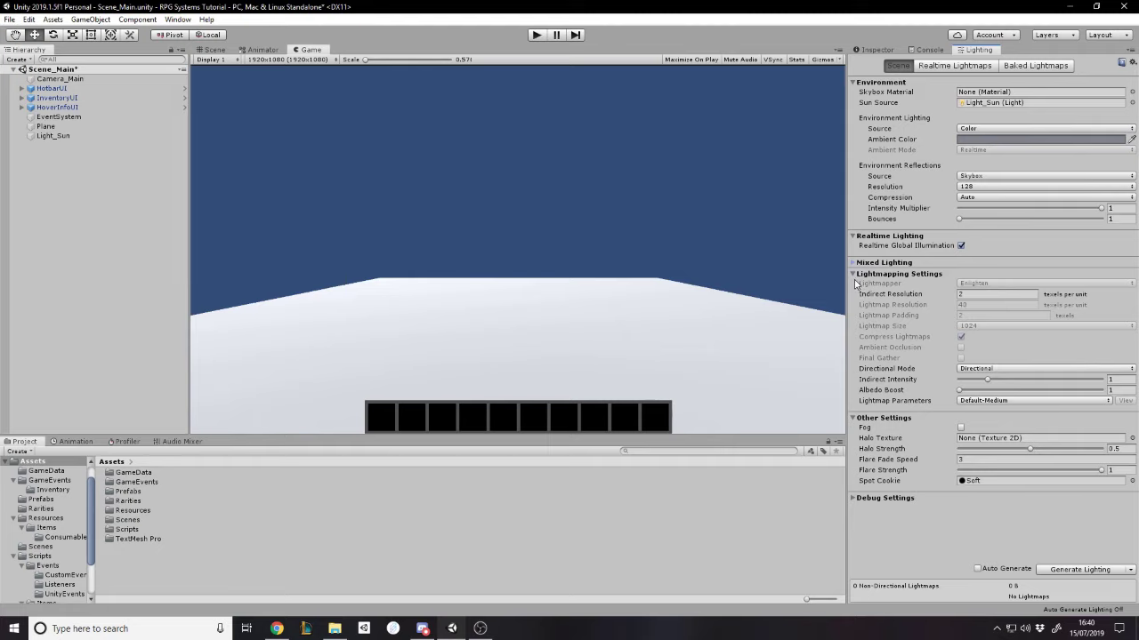
click(854, 274)
click(854, 285)
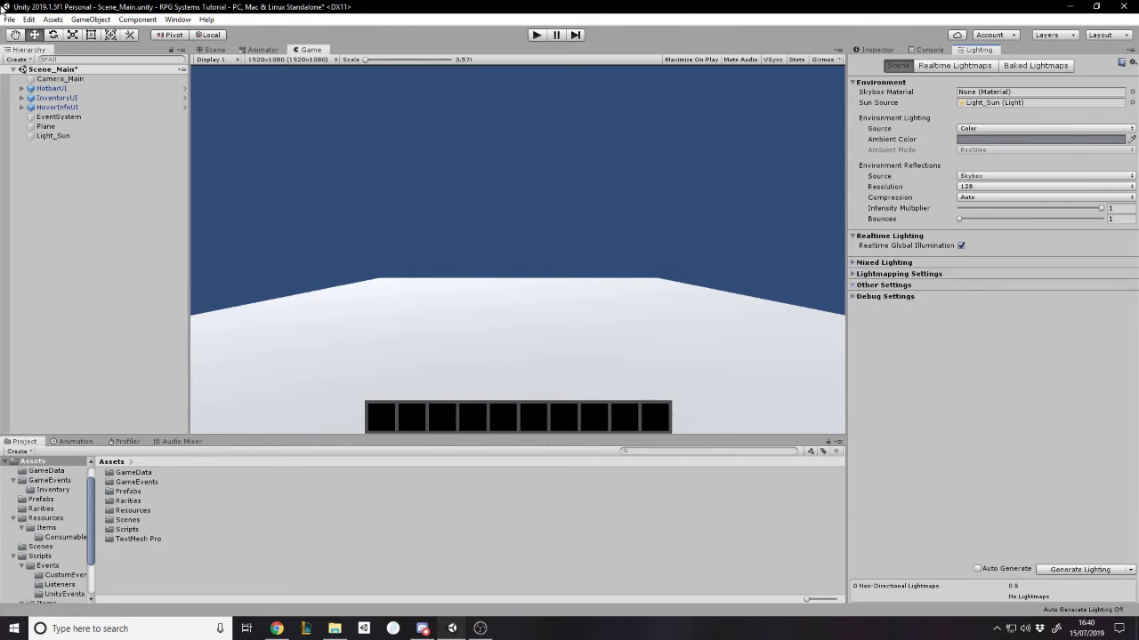
click(29, 19)
mouse_move(9, 18)
click(27, 65)
Bake the scene's reflection probes and return to the Inspector
click(1128, 572)
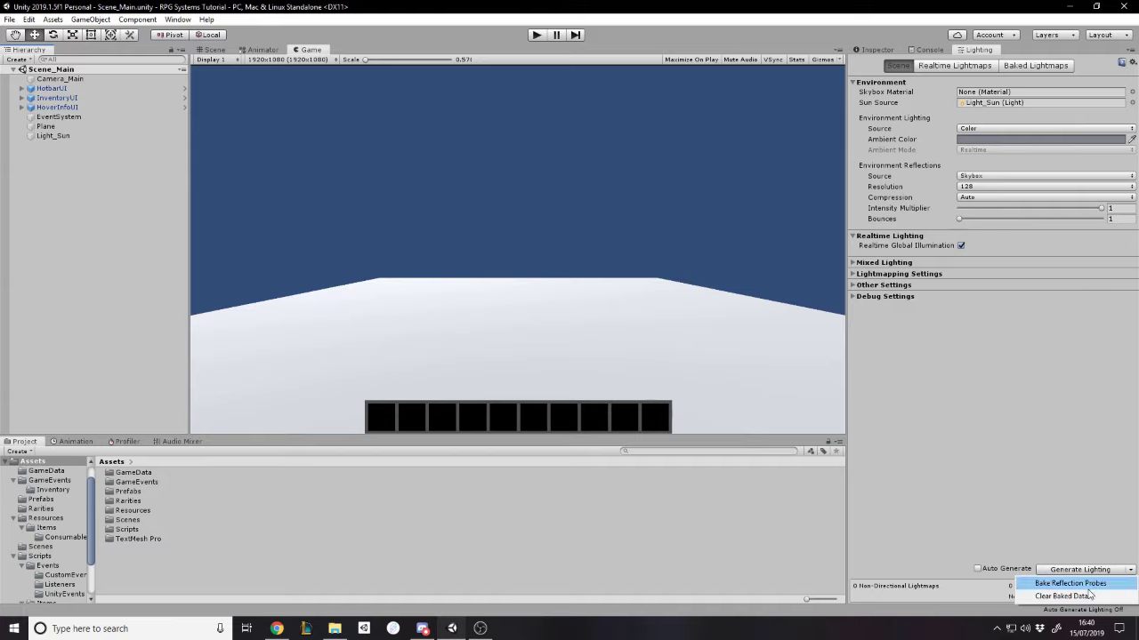
click(1062, 580)
click(878, 51)
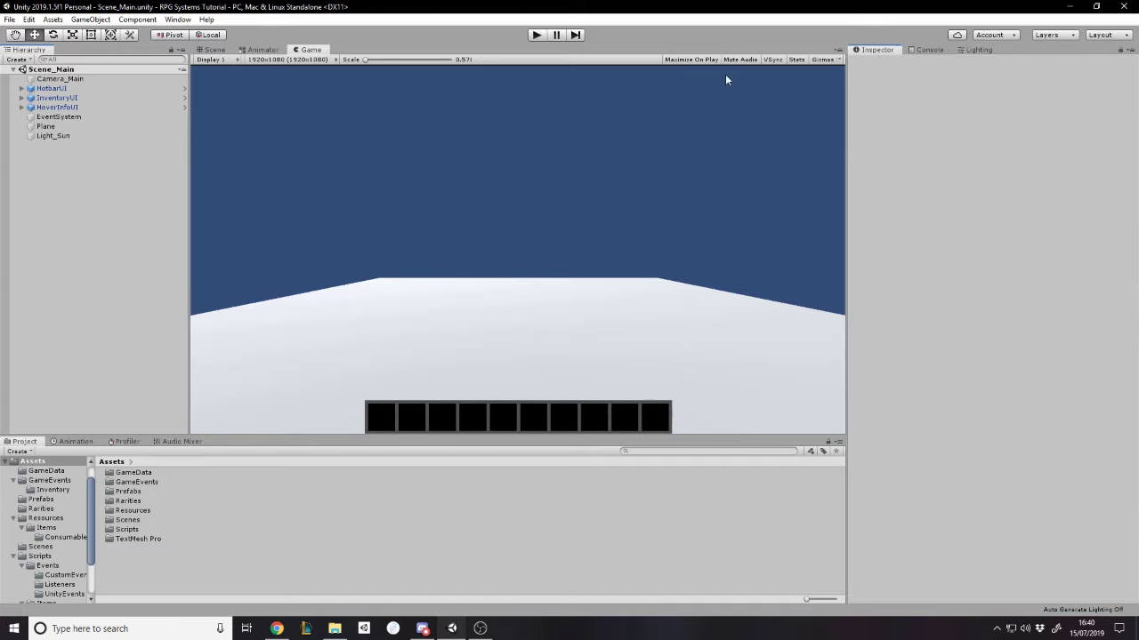
click(9, 20)
click(91, 184)
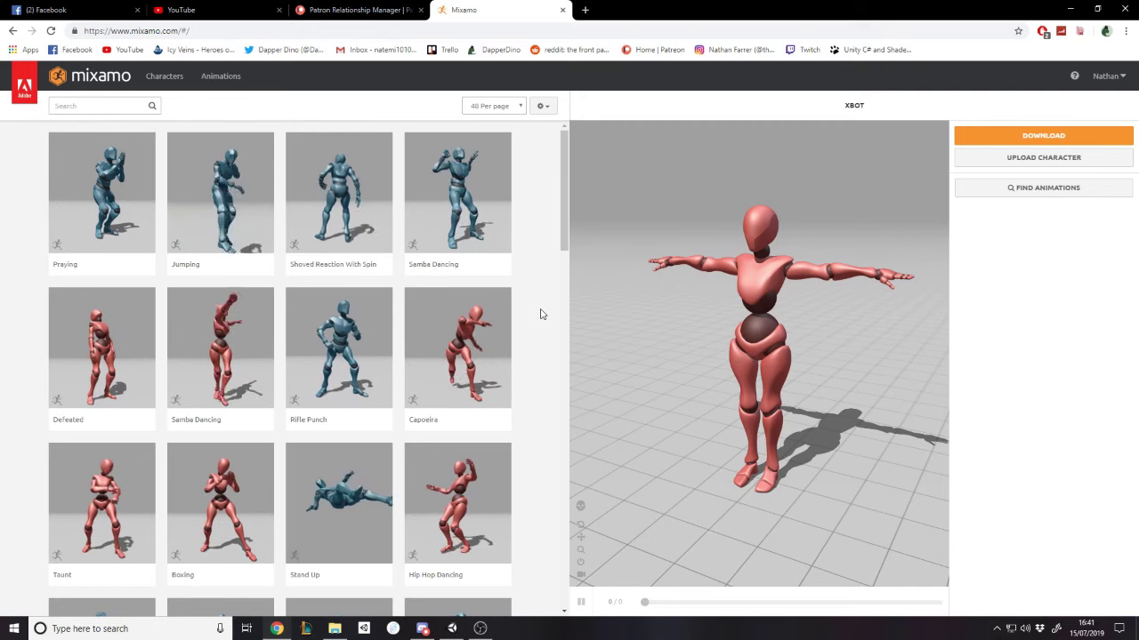
Browse the locomotion pack animations on Mixamo in the browser and choose the Female Locomotion Pack for the XBot character
drag(943, 343, 796, 400)
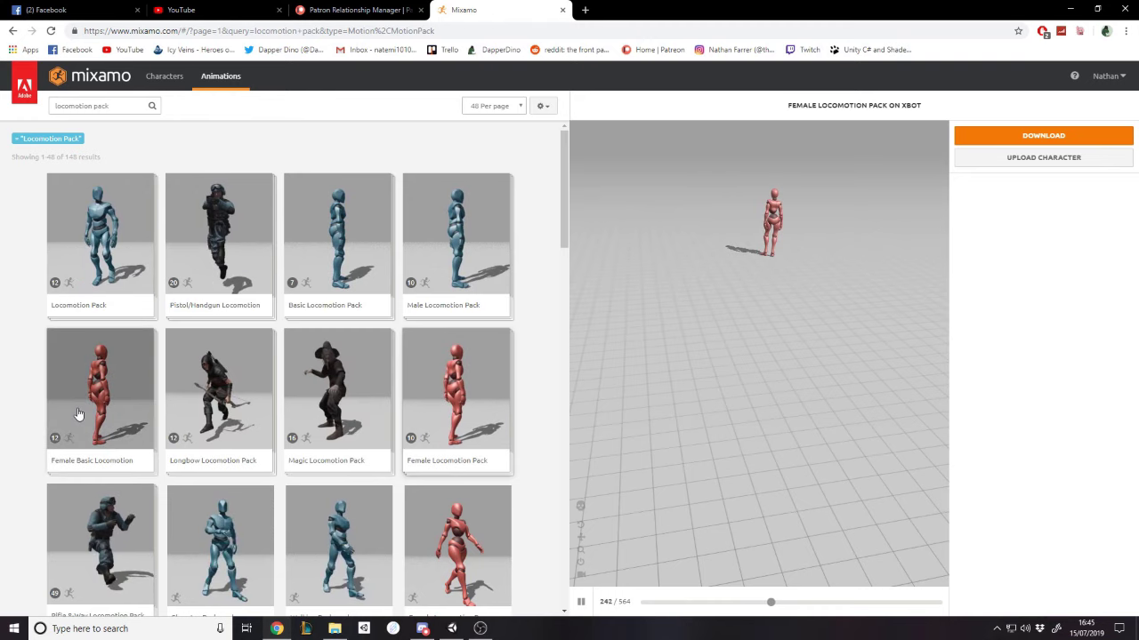
scroll(381, 399, down, 2)
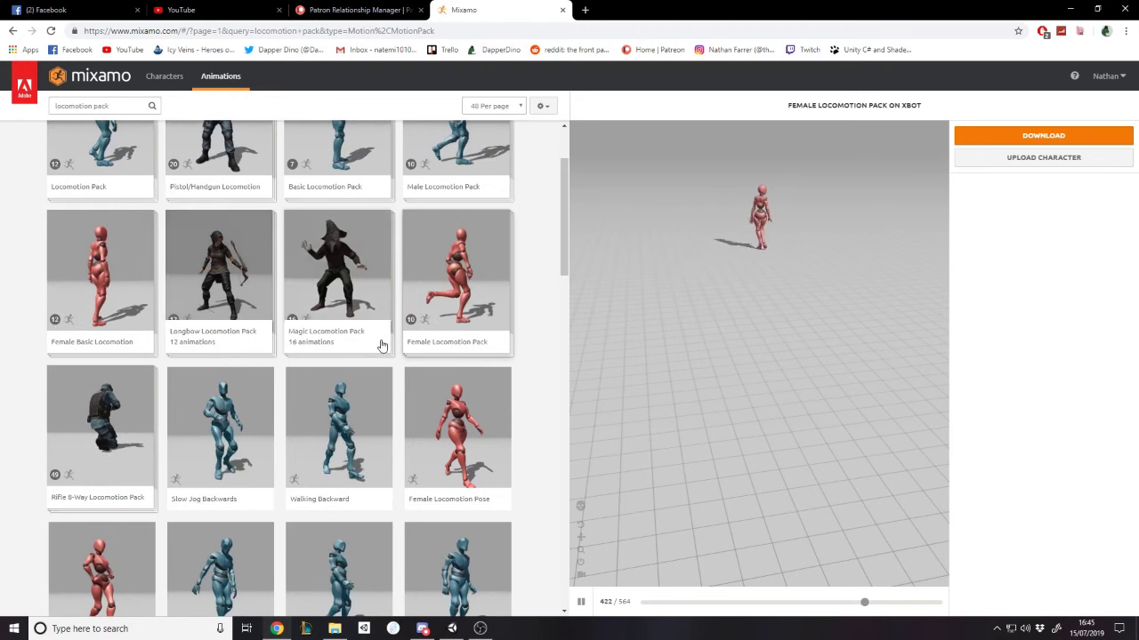
scroll(240, 410, up, 2)
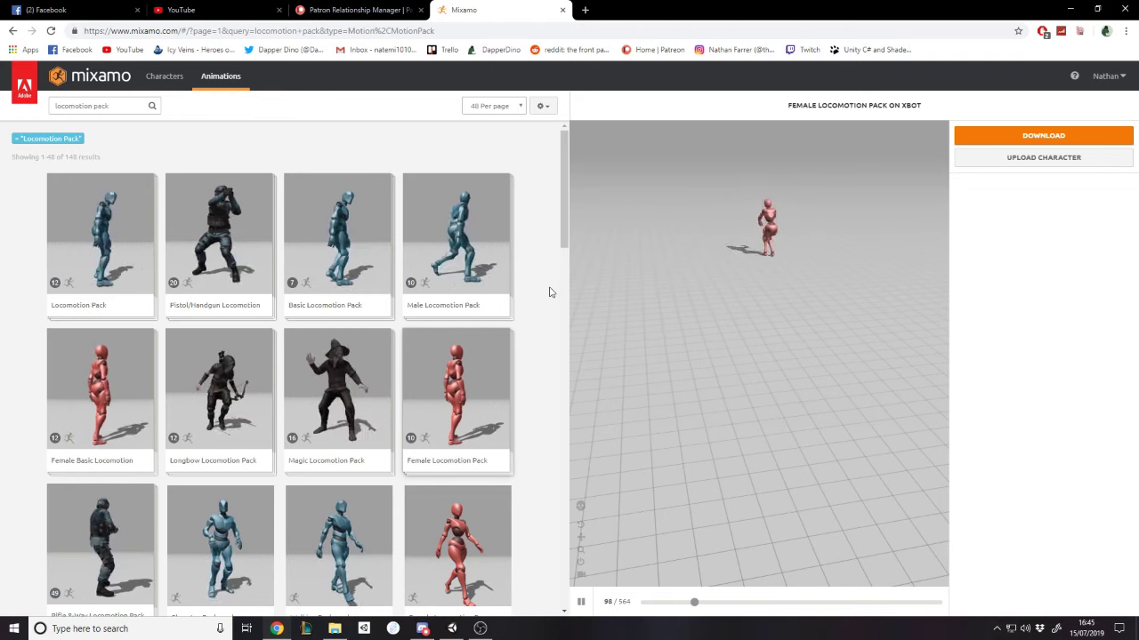
click(455, 387)
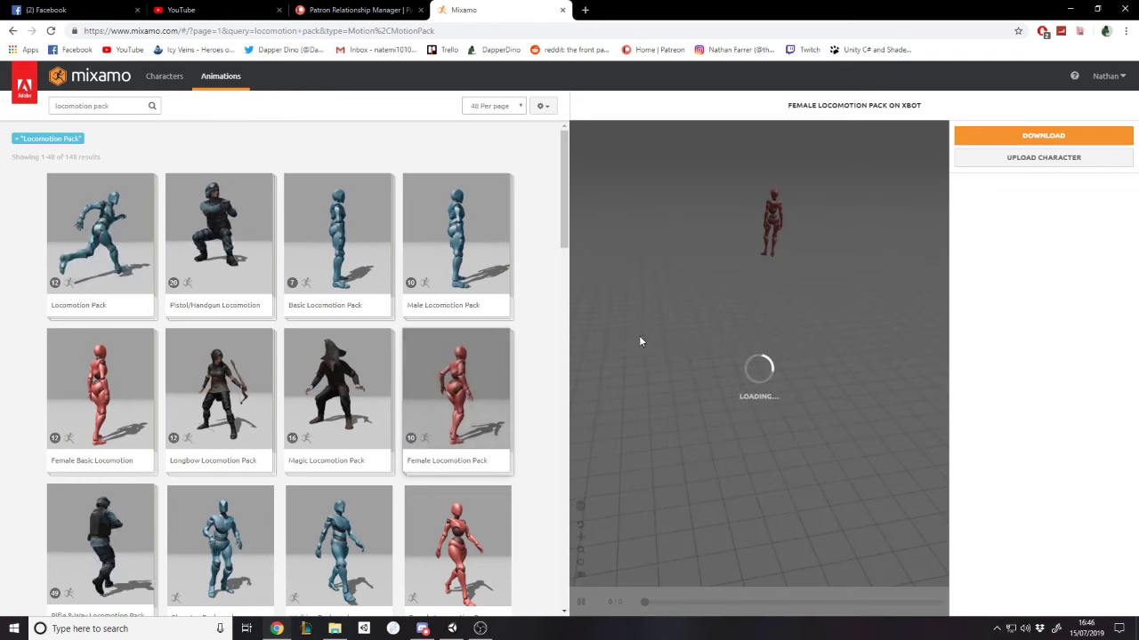
Download the Female Locomotion Pack as FBX for Unity in T-pose, at 30 frames per second with no keyframe reduction
click(1011, 138)
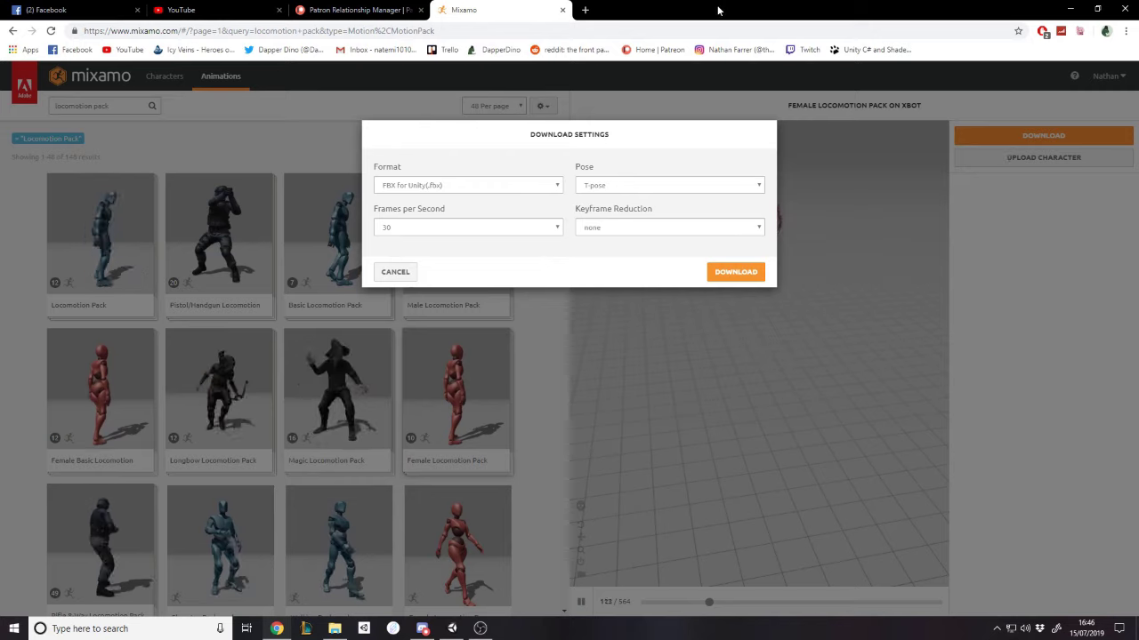
click(423, 187)
click(450, 207)
click(387, 230)
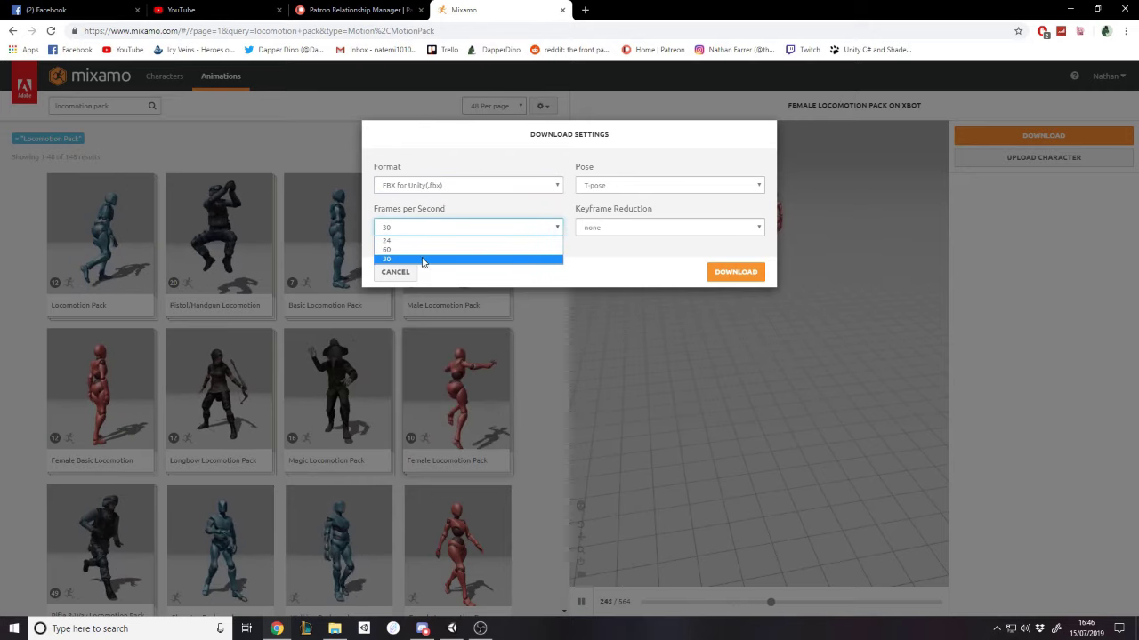
click(481, 229)
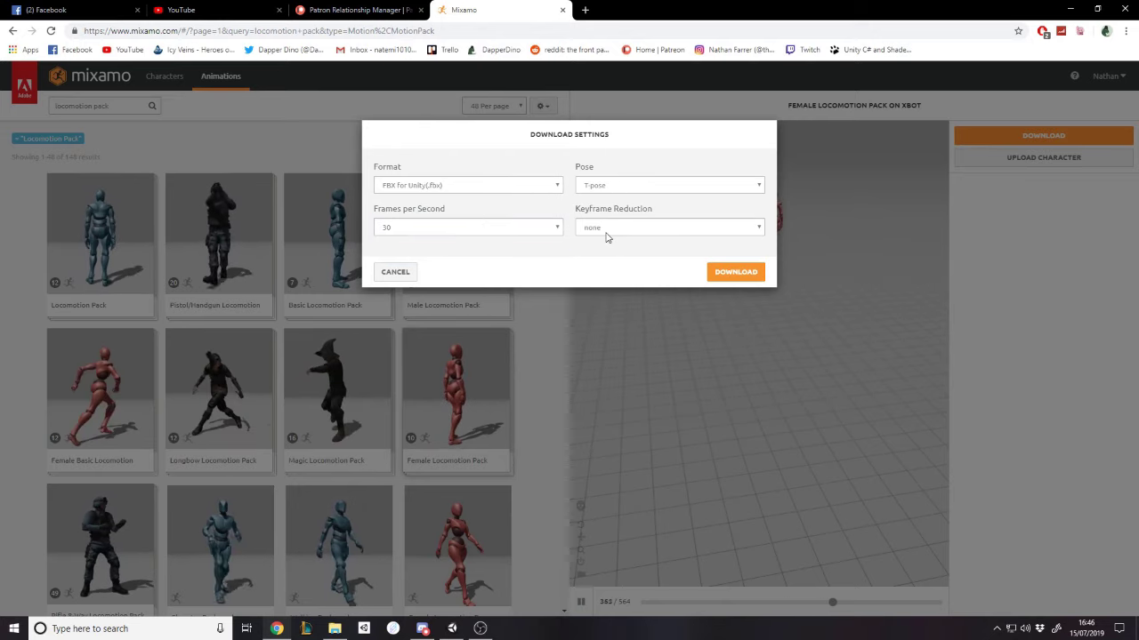
click(730, 272)
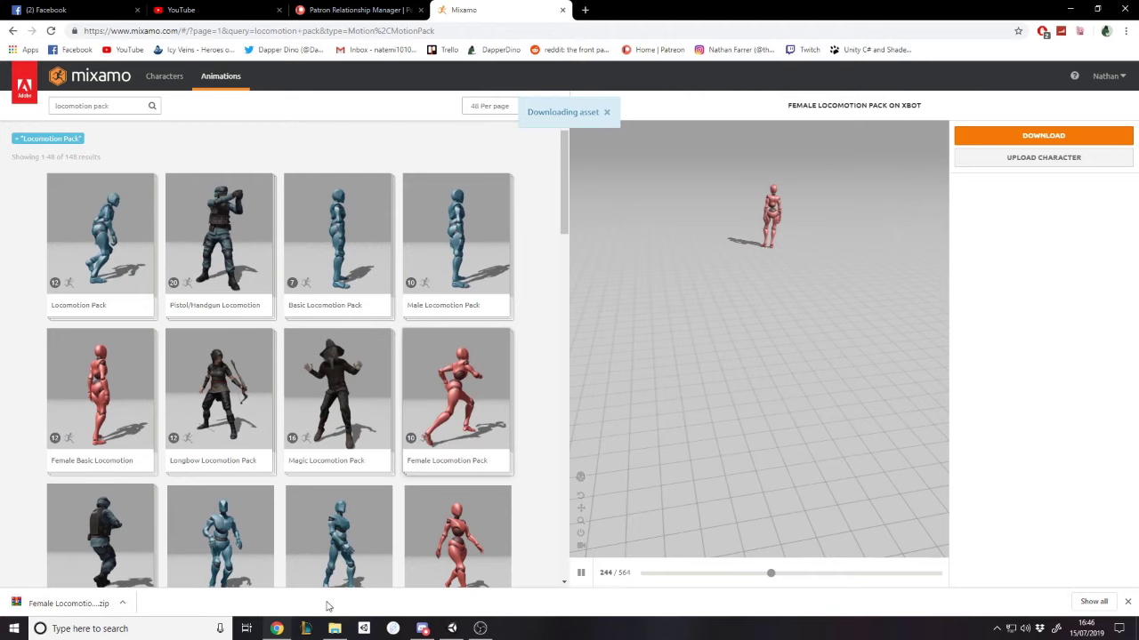
Switch to File Explorer, show the Downloads folder, and restore its window to a smaller size
click(334, 628)
click(51, 107)
click(48, 91)
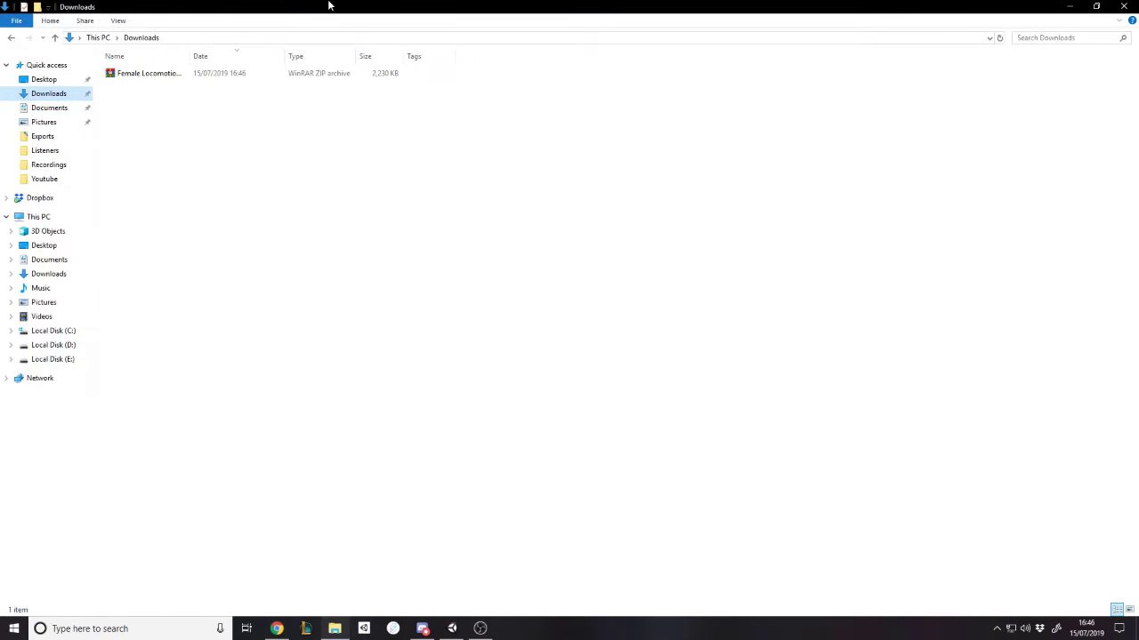
drag(329, 6, 654, 149)
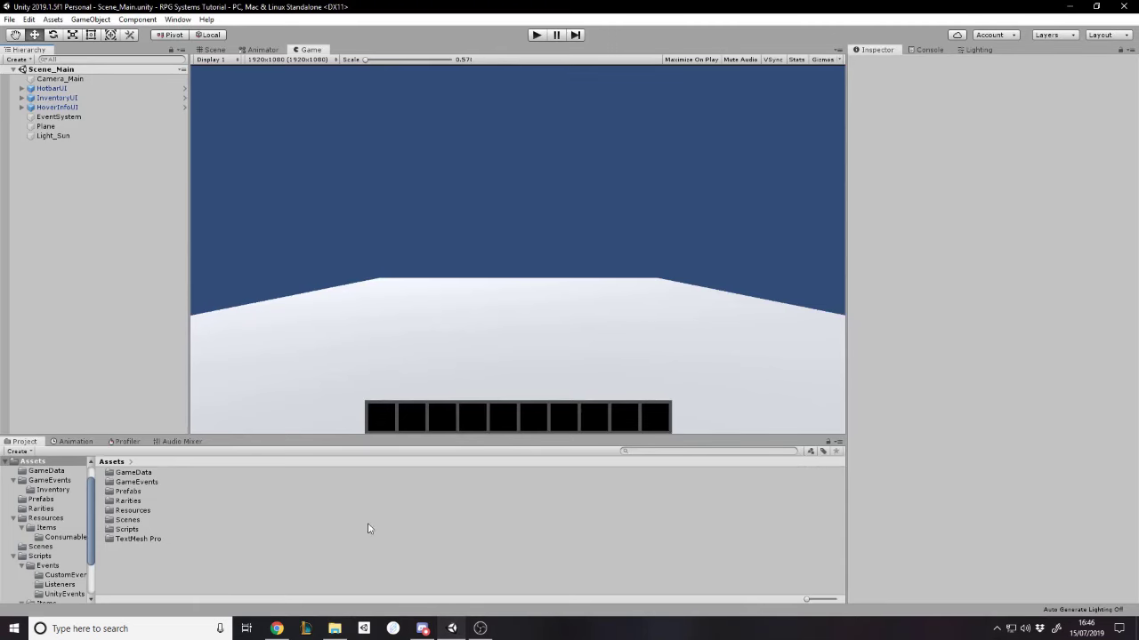
Reveal the Unity project's Assets folder in File Explorer and open it, with the Downloads window moved clear of it
right_click(369, 525)
click(267, 289)
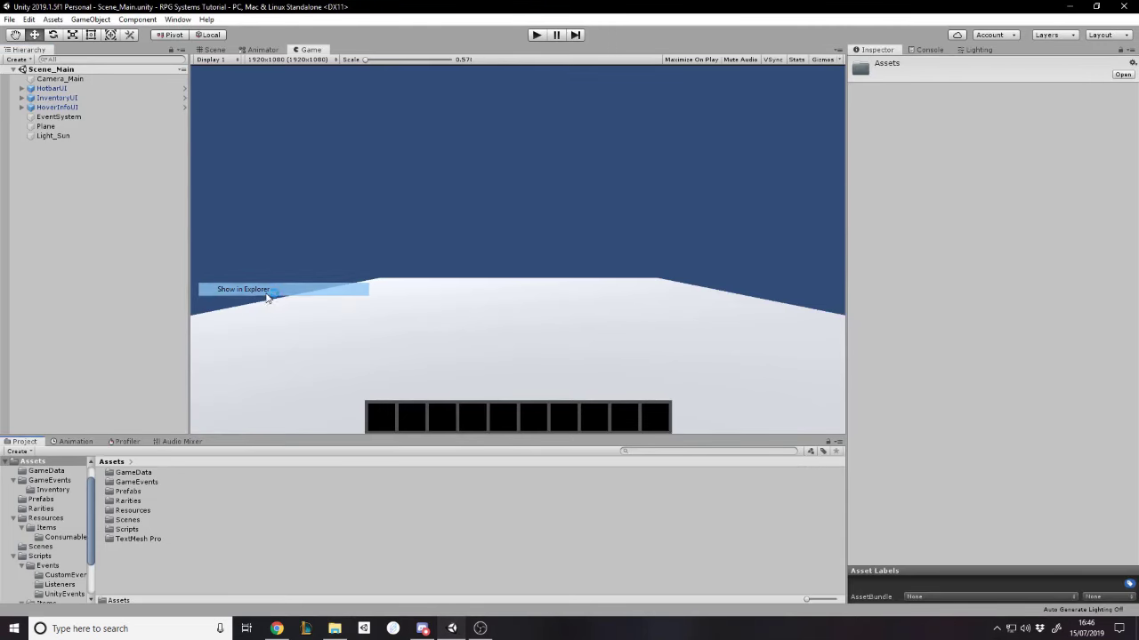
click(276, 584)
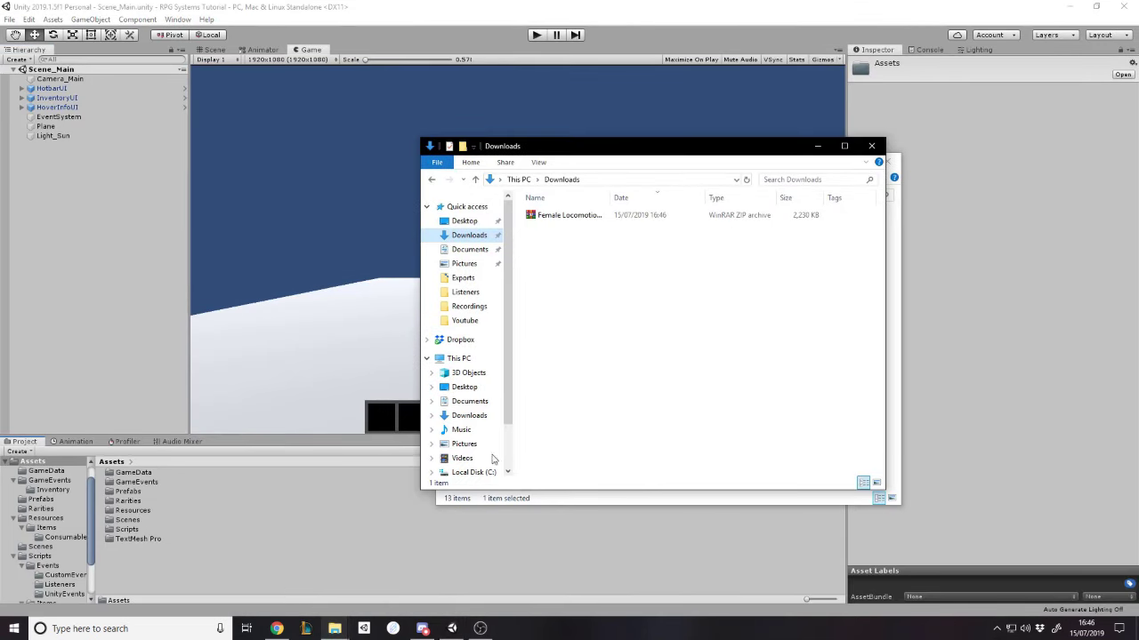
drag(665, 156, 677, 394)
double_click(566, 242)
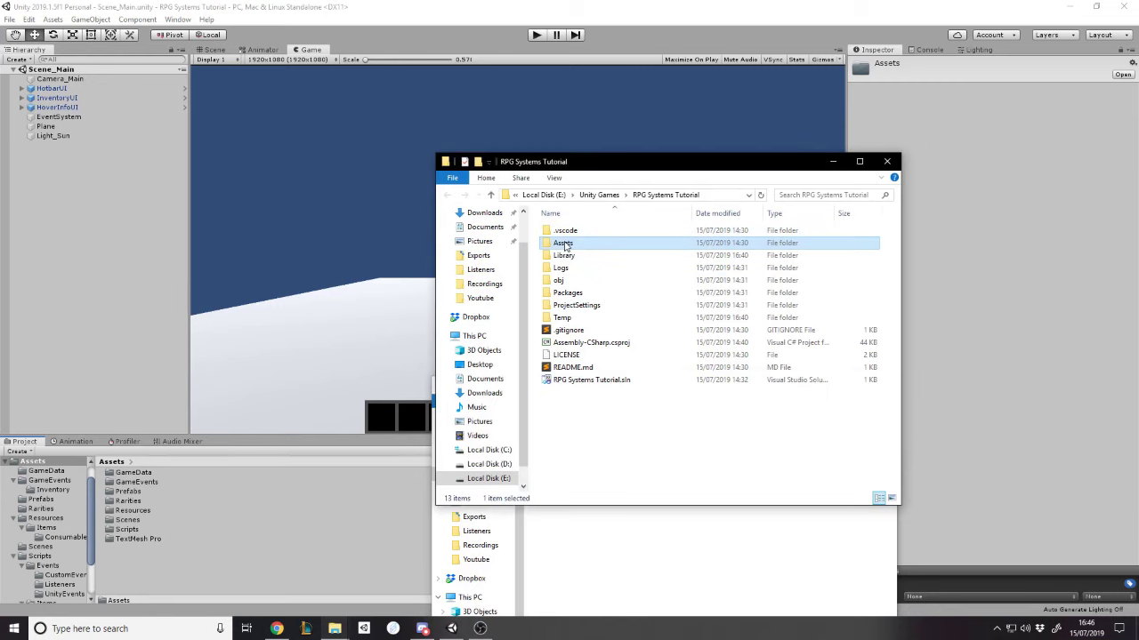
Create a new folder named Player inside the project's Assets folder and open it
right_click(564, 434)
mouse_move(483, 409)
click(582, 406)
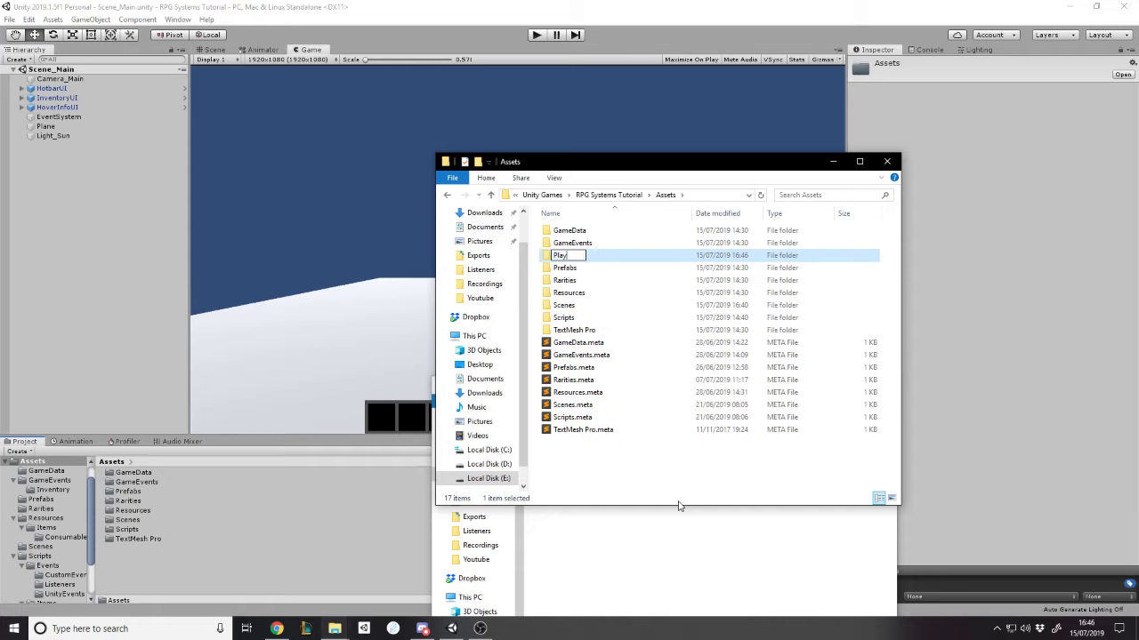
double_click(600, 255)
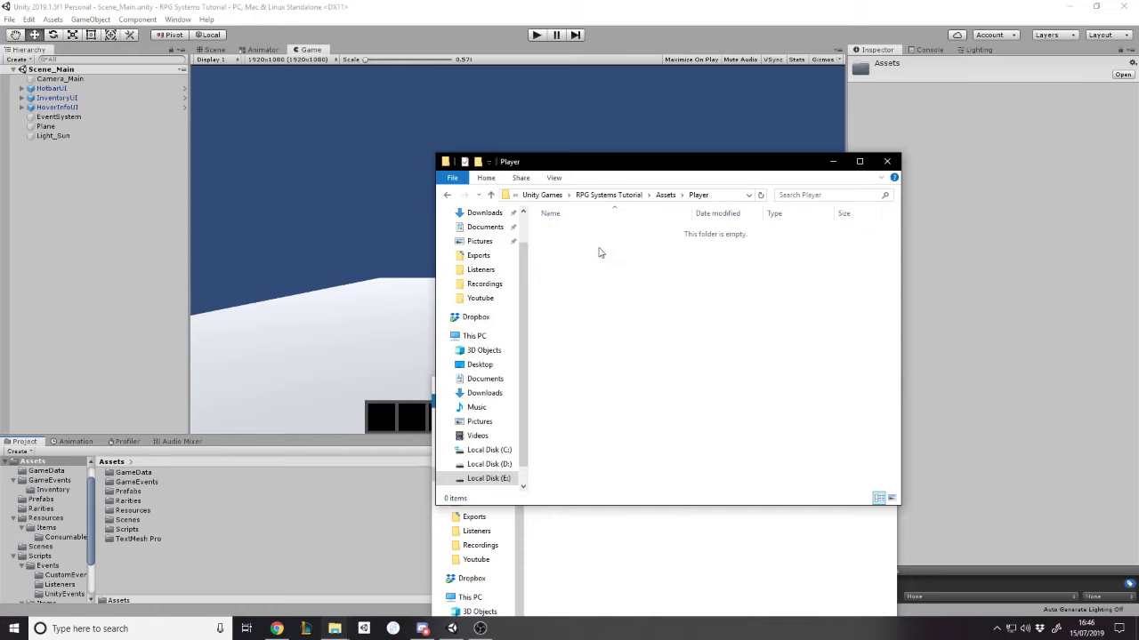
Extract the Female Locomotion Pack archive in Downloads and copy all the extracted FBX files, idle.fbx through xbot.fbx, into the Player folder
click(589, 557)
right_click(559, 457)
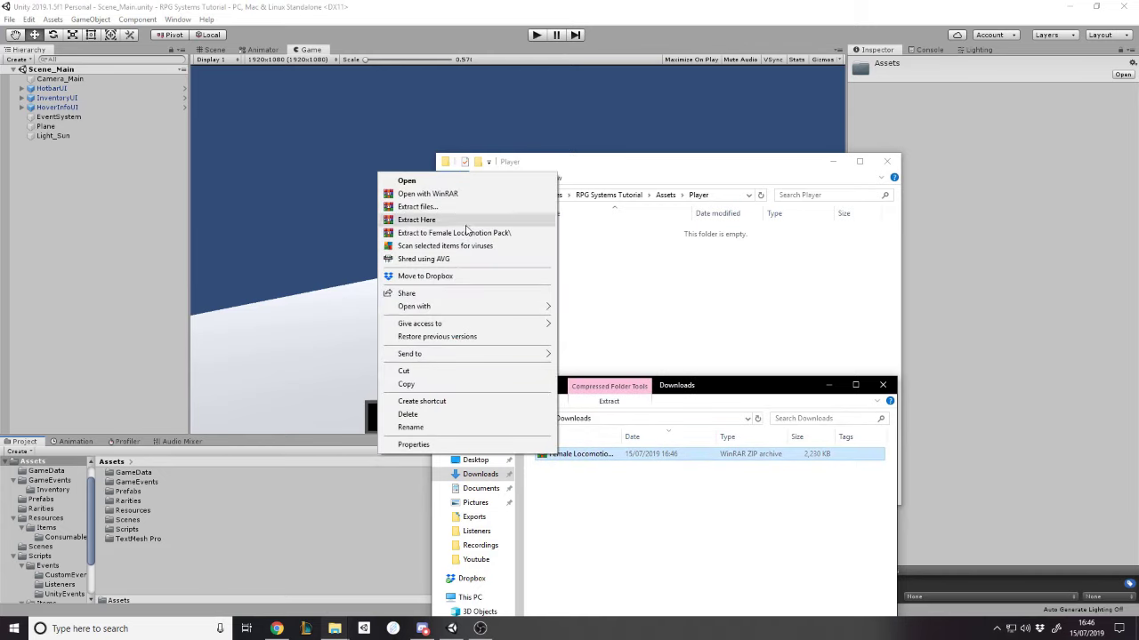
click(417, 219)
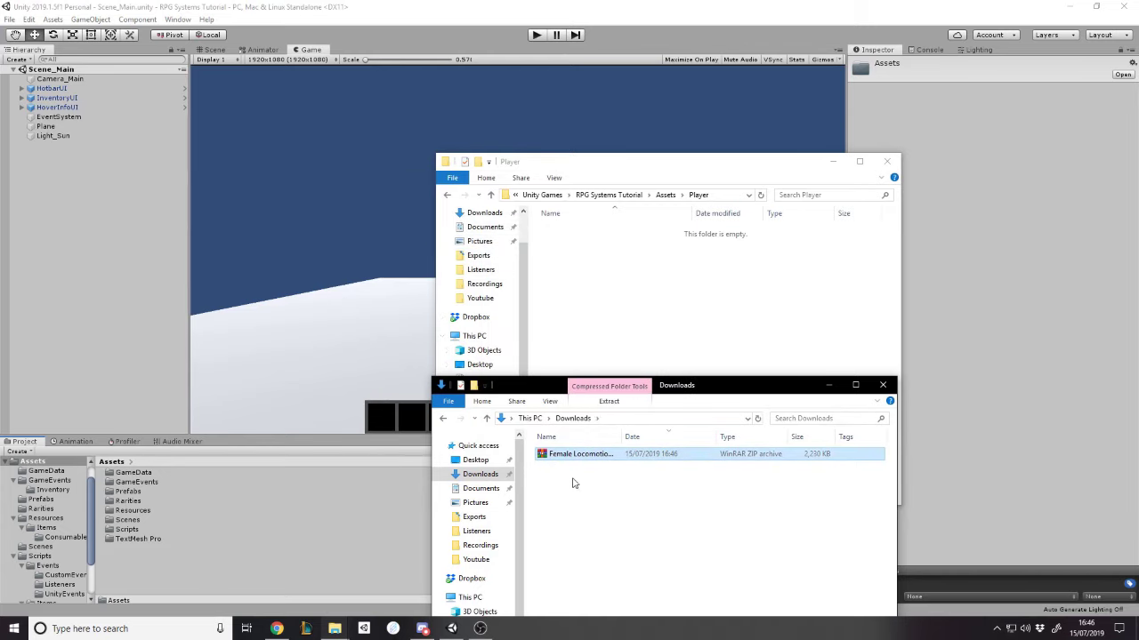
click(562, 591)
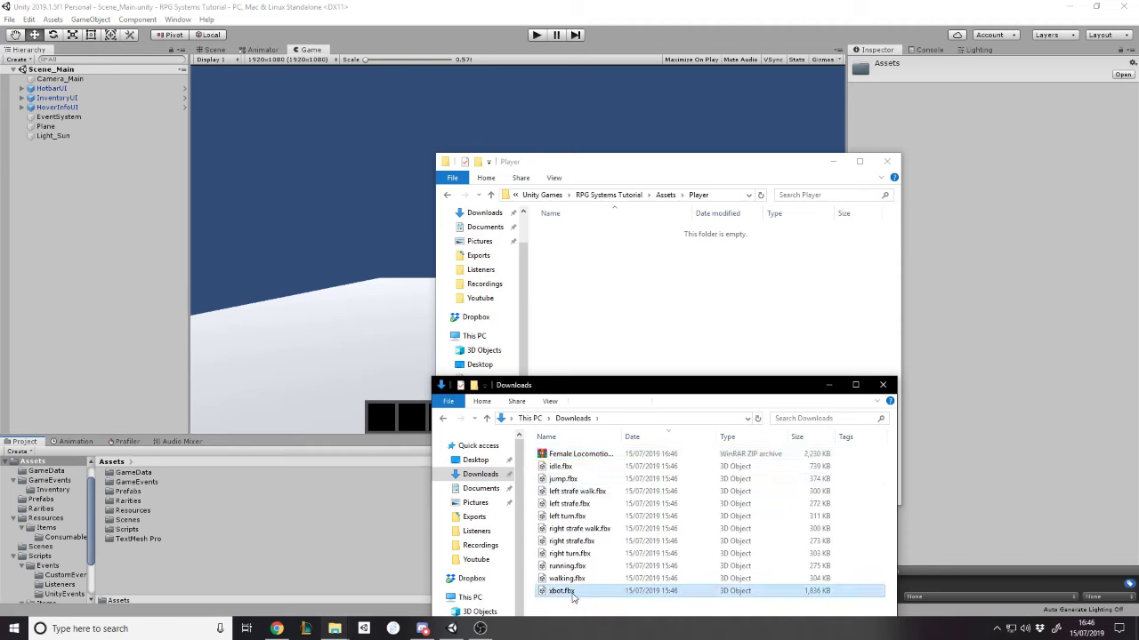
shift+click(562, 467)
drag(572, 530, 623, 300)
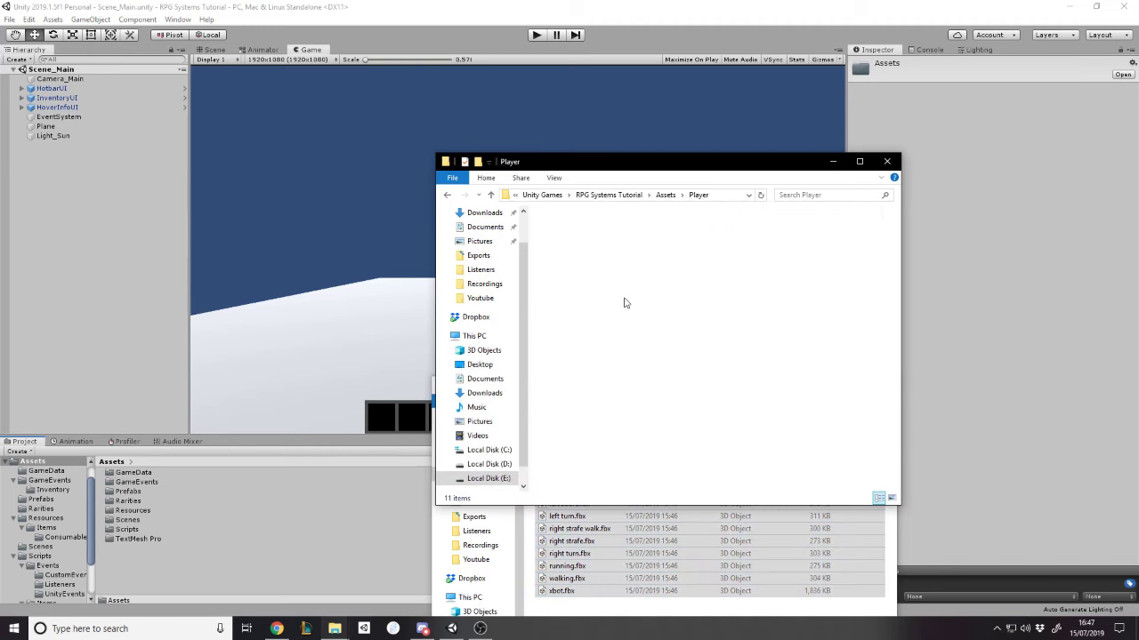
Delete the archive and the extracted FBX files from Downloads, and switch back to the Unity editor
click(576, 606)
click(555, 456)
key(Delete)
key(ctrl+a)
key(Delete)
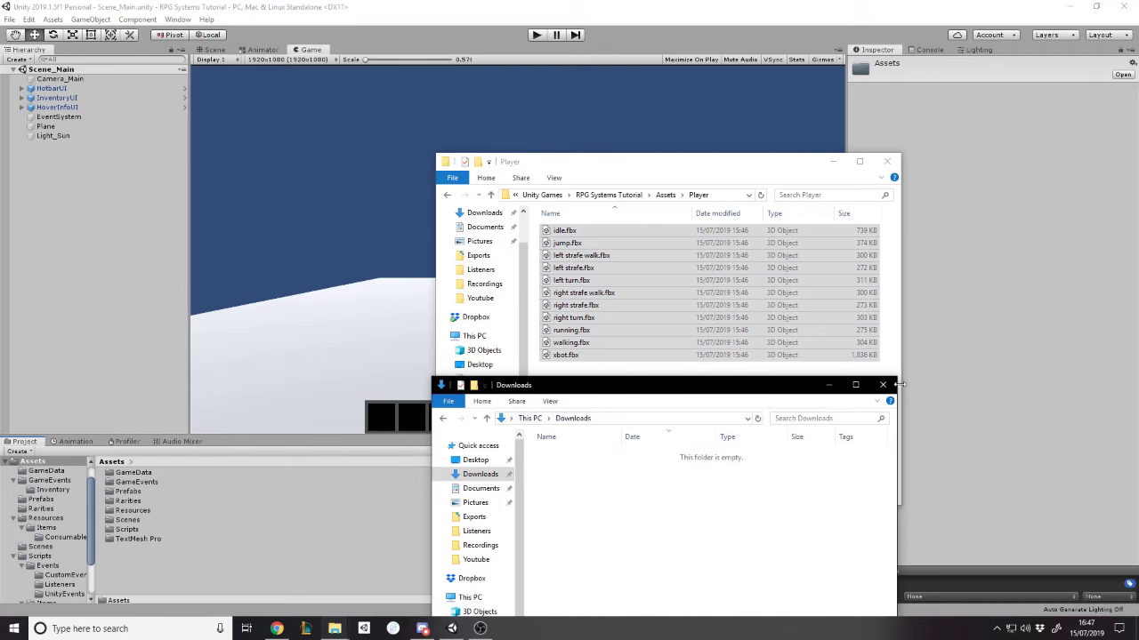
click(885, 384)
click(356, 507)
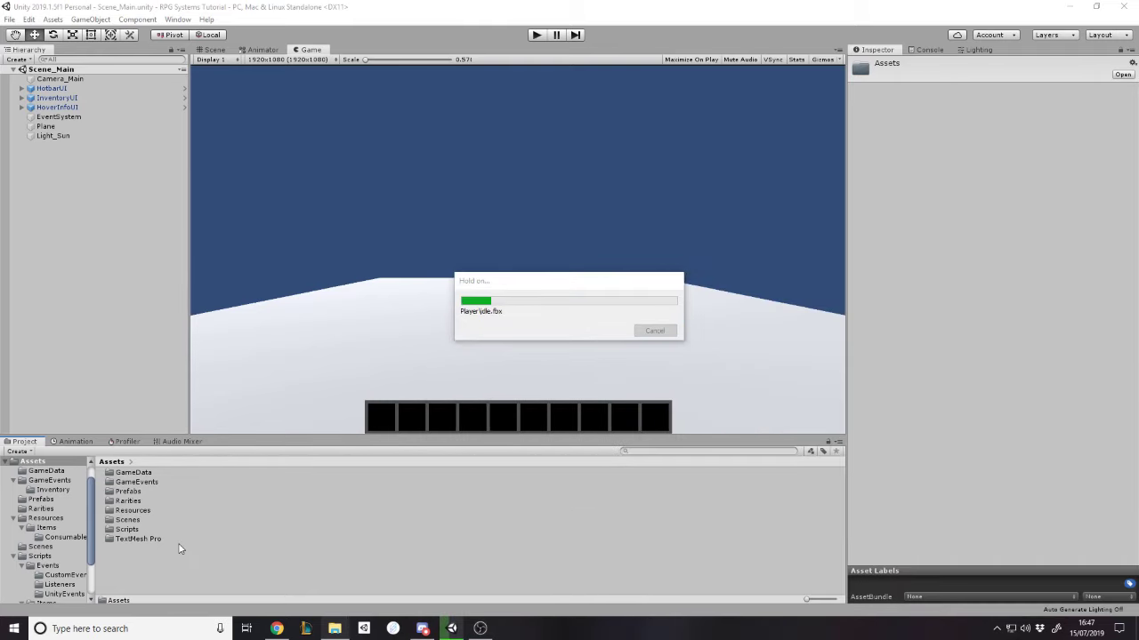
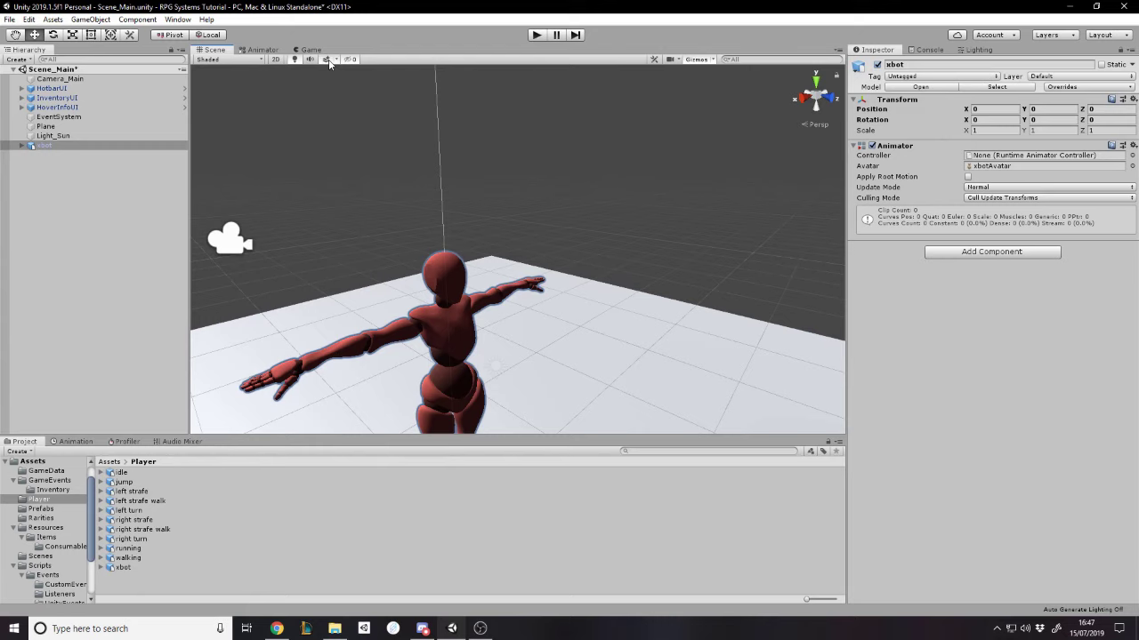
Turn the xbot character around in the scene and set its Y rotation to -180
scroll(611, 201, down, 5)
scroll(599, 202, up, 2)
scroll(599, 202, up, 3)
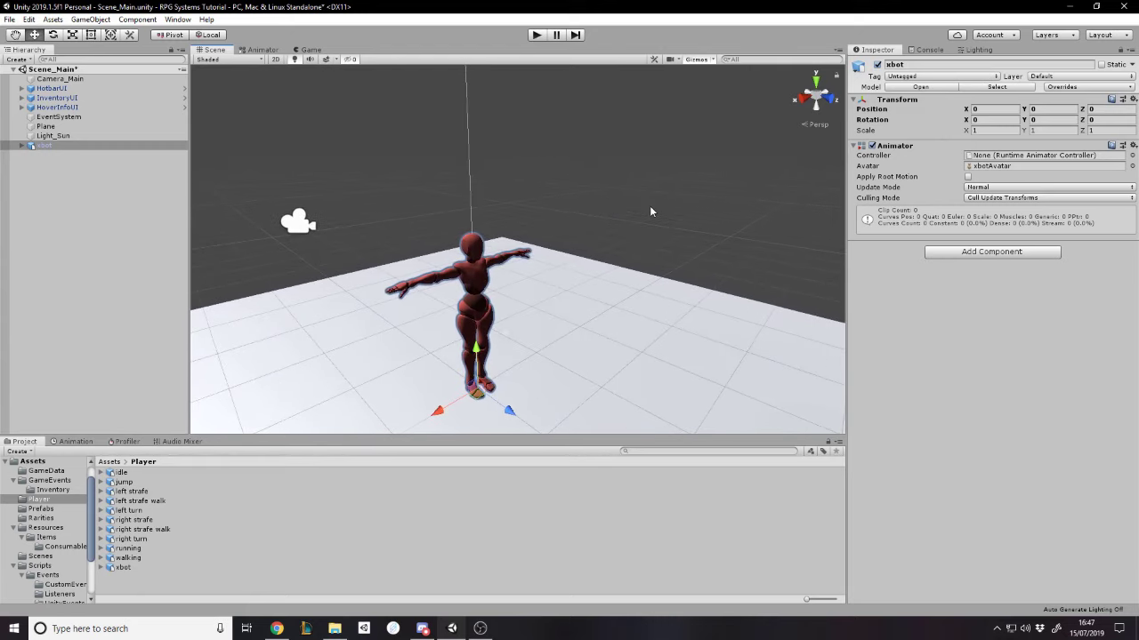
click(649, 205)
alt+drag(650, 205, 296, 184)
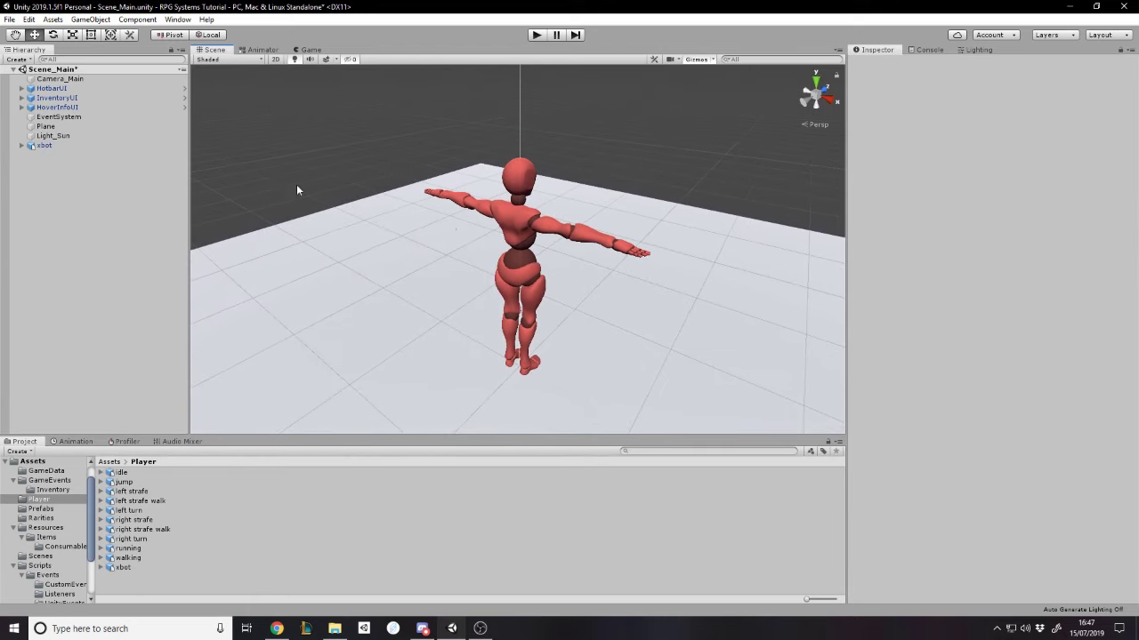
click(126, 143)
drag(507, 397, 587, 404)
click(1063, 118)
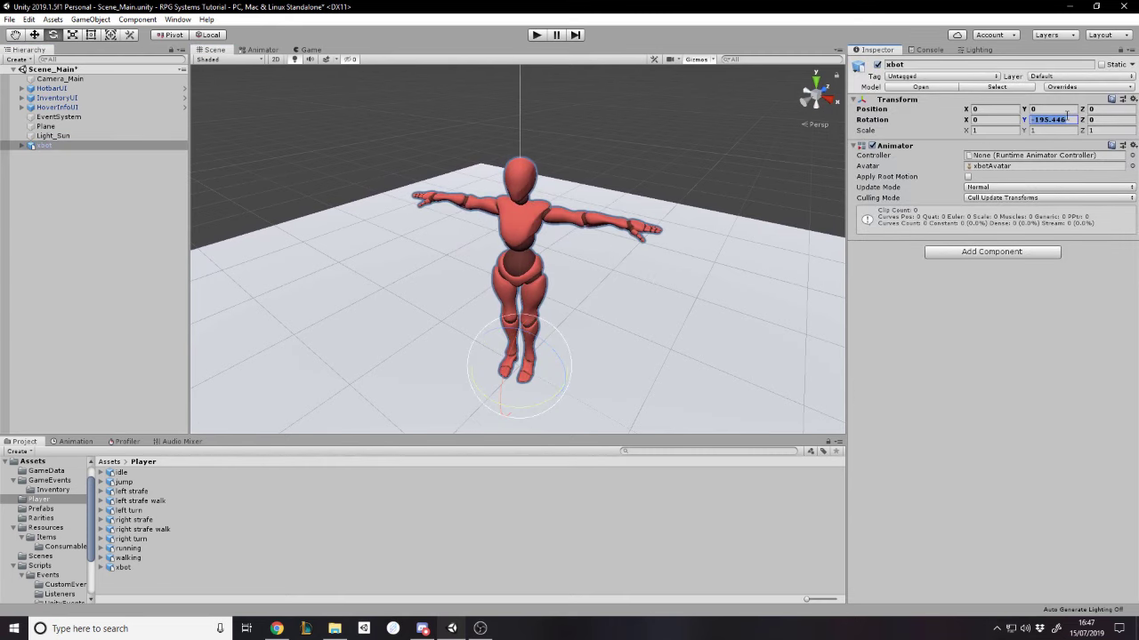
text(-180)
key(Return)
Check the xbot's orientation through the game camera and examine up close how its feet meet the plane
click(322, 51)
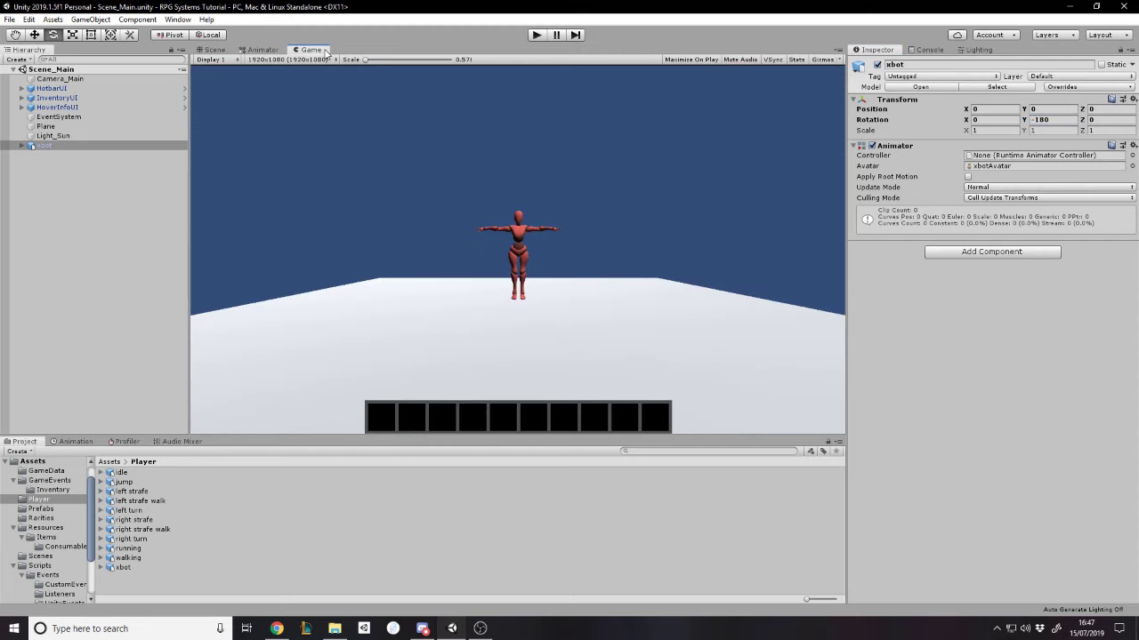
click(213, 50)
scroll(516, 178, up, 5)
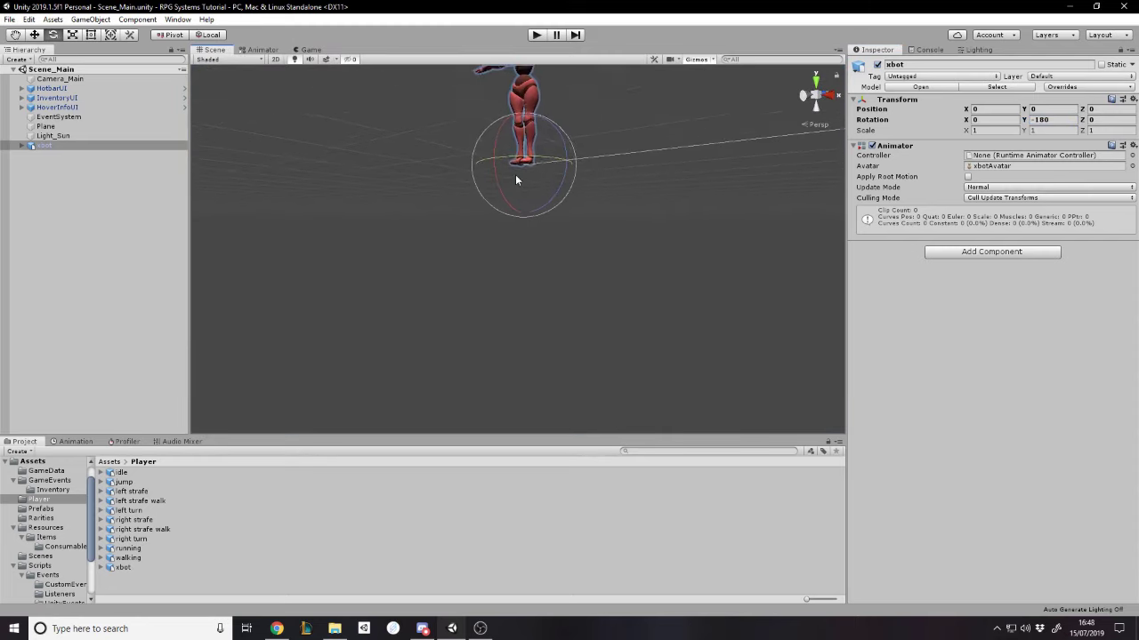
alt+drag(516, 181, 577, 182)
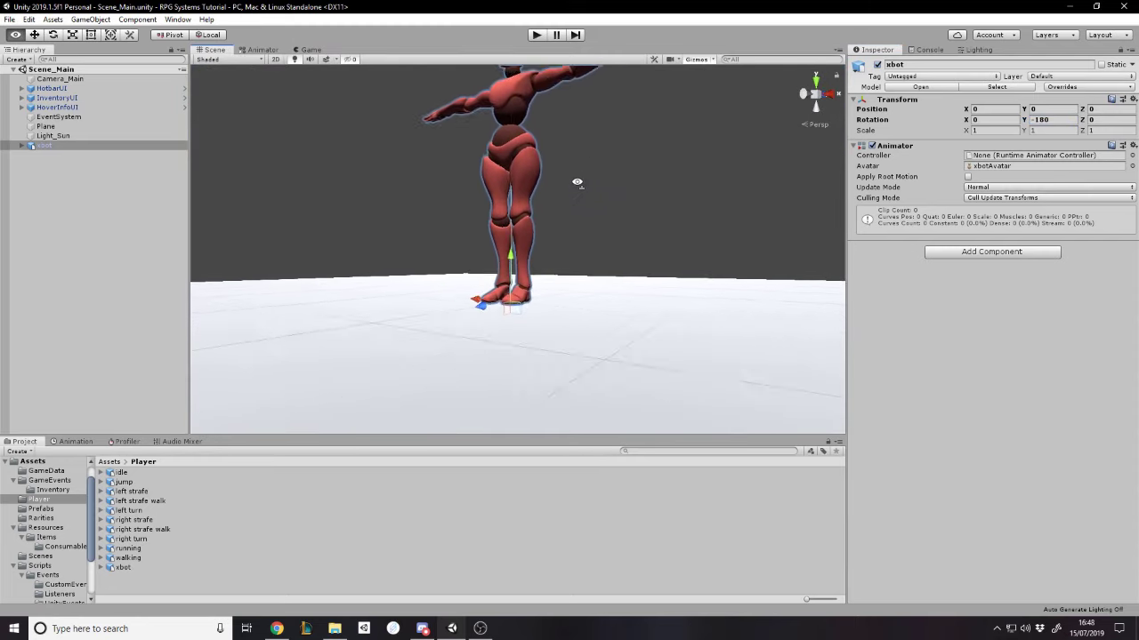
scroll(577, 182, up, 3)
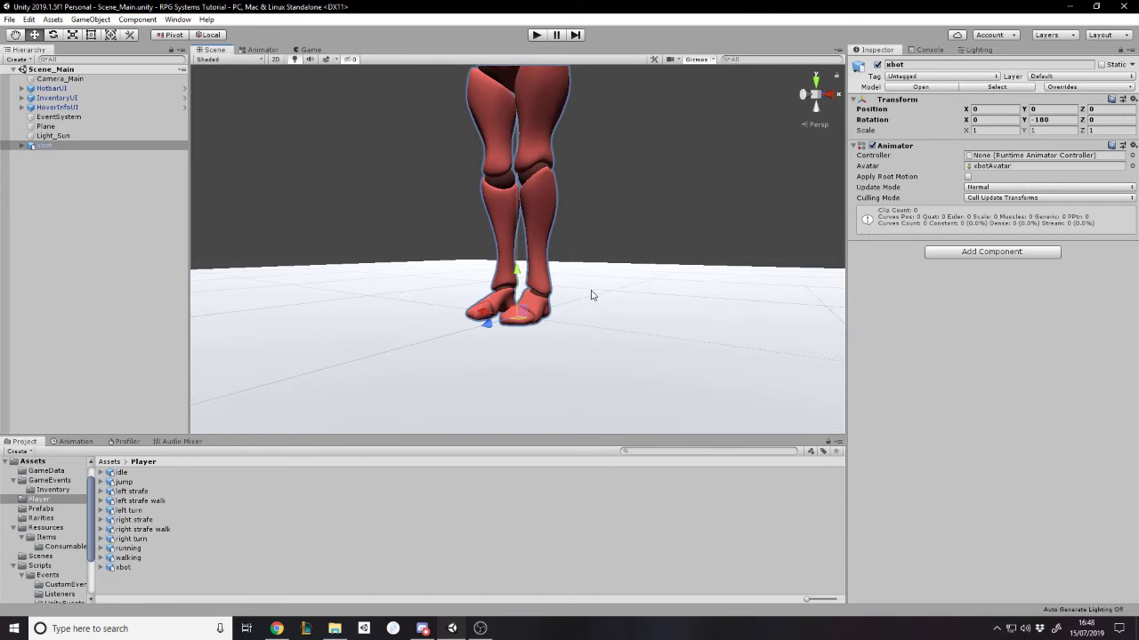
scroll(596, 320, down, 3)
Run the scene briefly in the Game view to test the xbot, and stop play mode
click(302, 49)
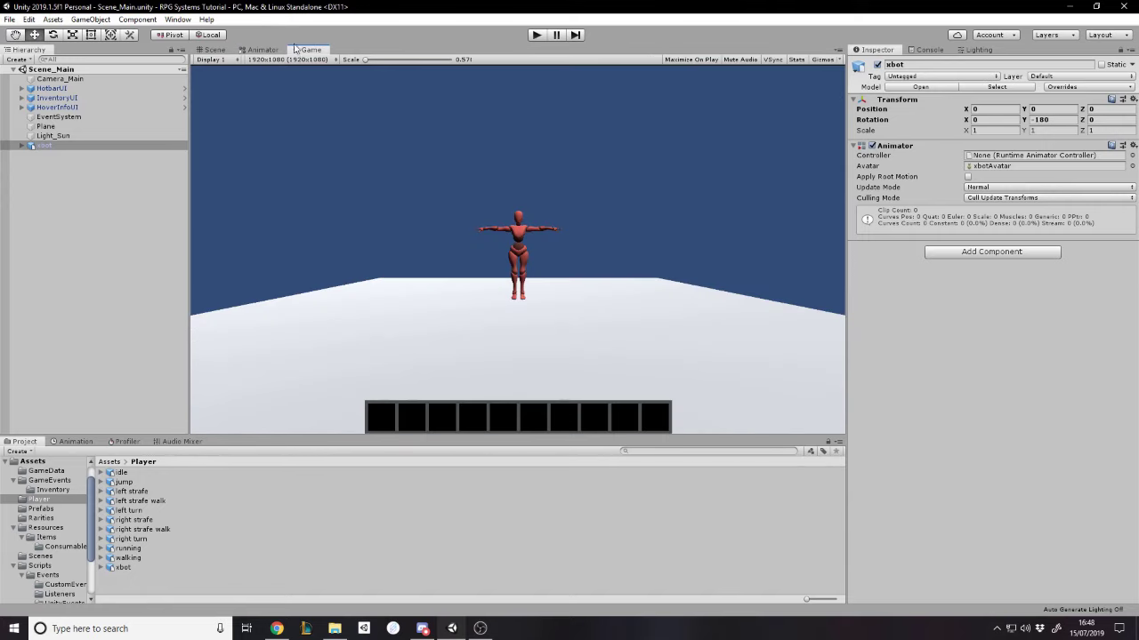
click(541, 35)
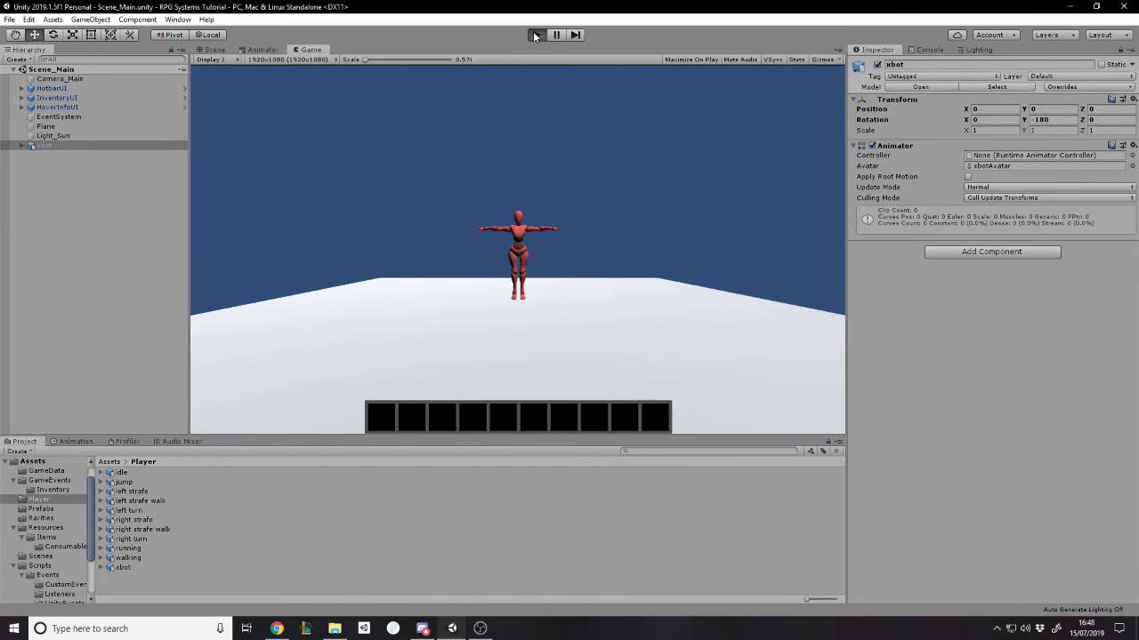
click(534, 35)
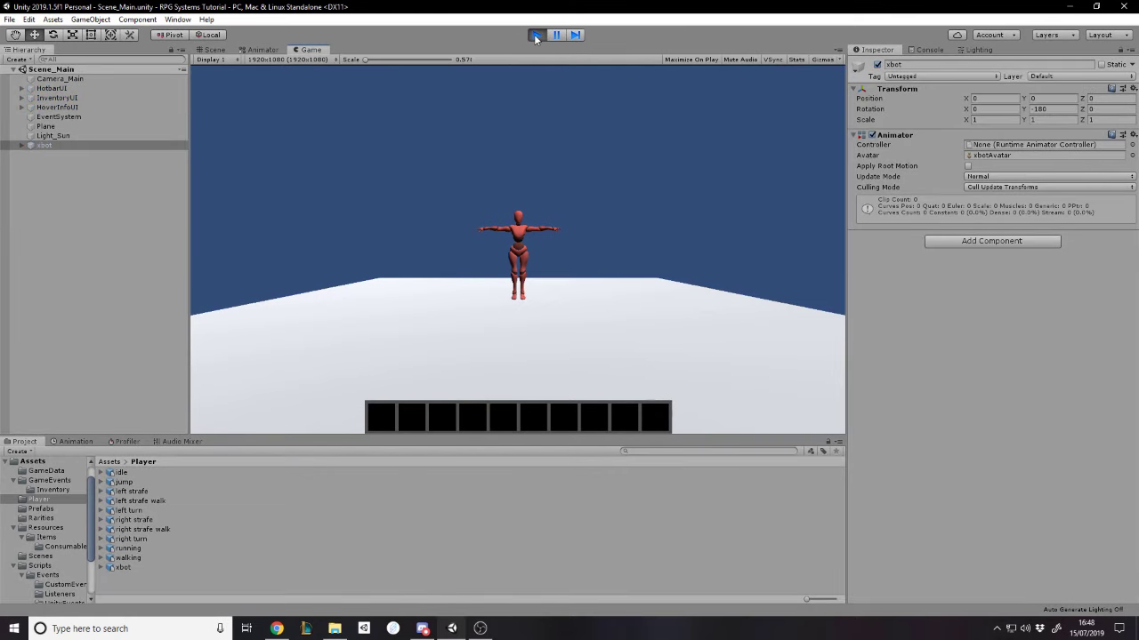
click(537, 35)
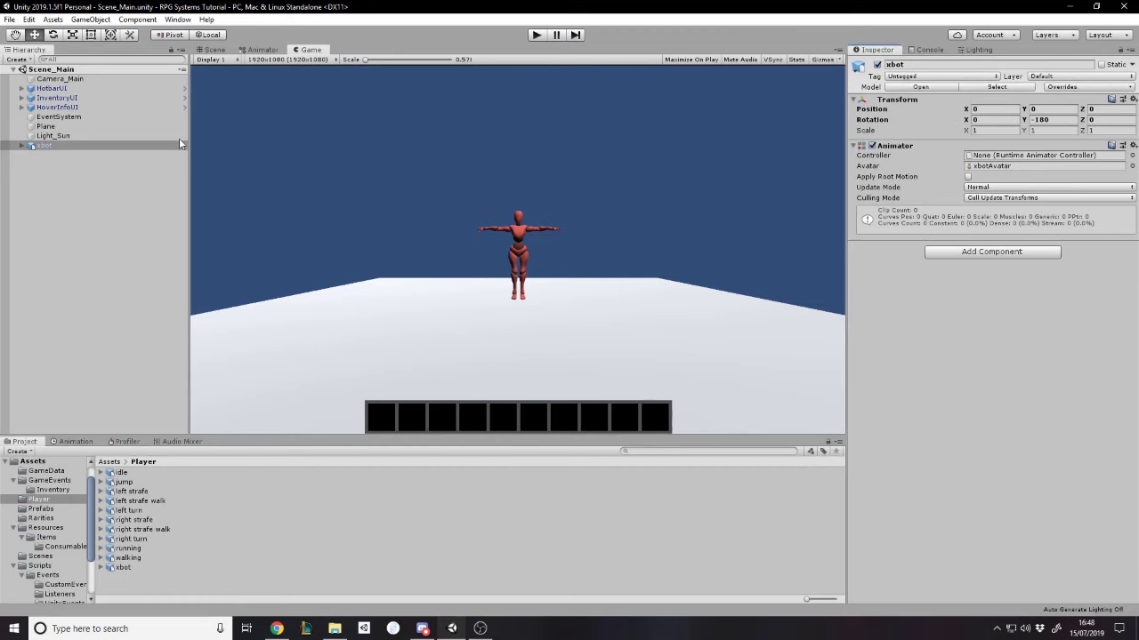
Rename the xbot object in the scene hierarchy to Player
click(81, 138)
click(68, 147)
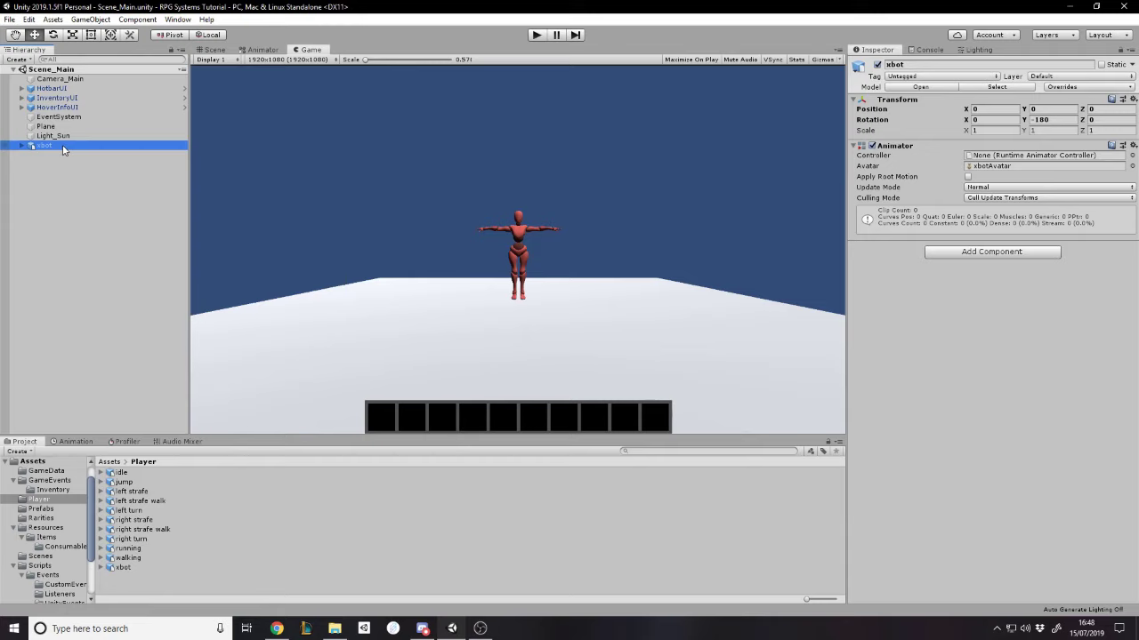
click(63, 146)
text(Player)
key(Return)
click(72, 175)
click(63, 145)
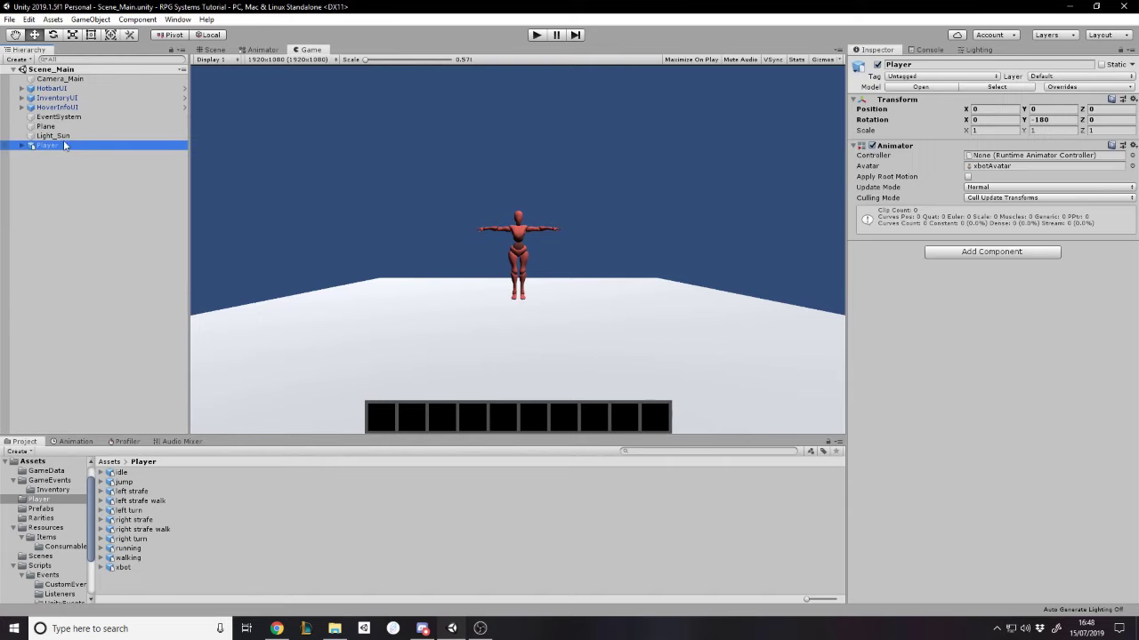
Show the root Assets folder in the project and examine the Player object's child hierarchy
click(109, 463)
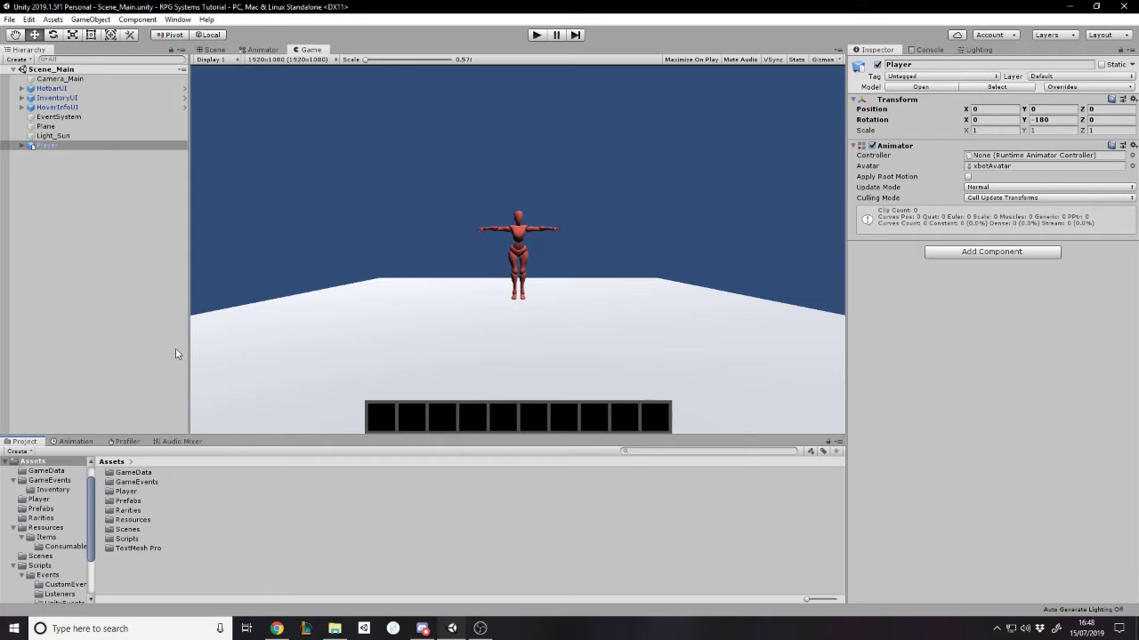
click(22, 145)
click(22, 146)
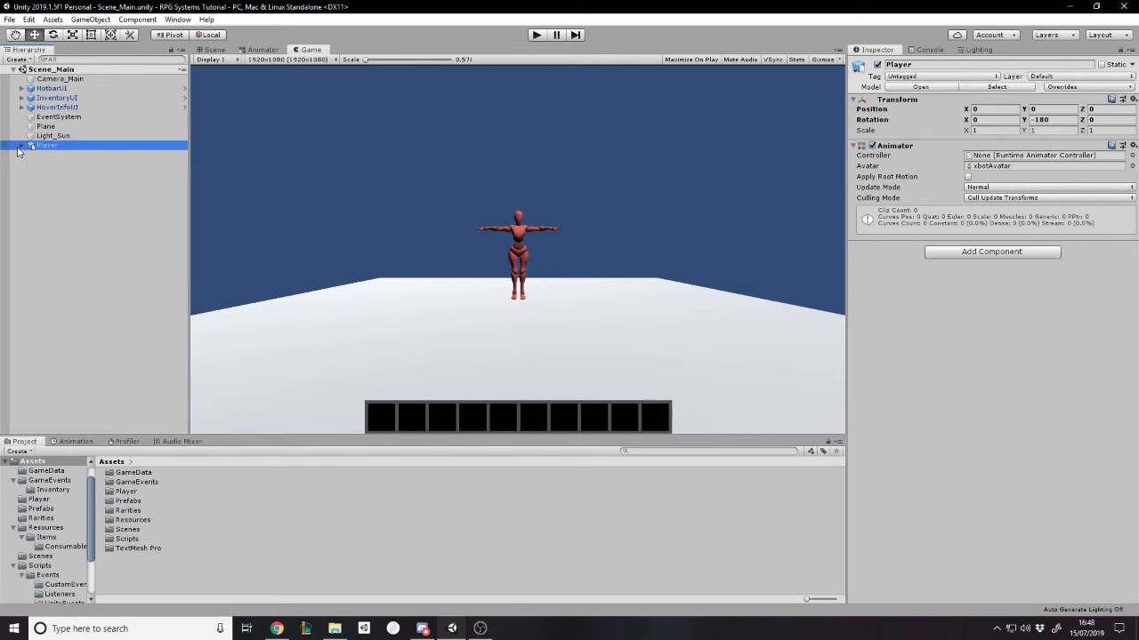
double_click(22, 146)
click(21, 146)
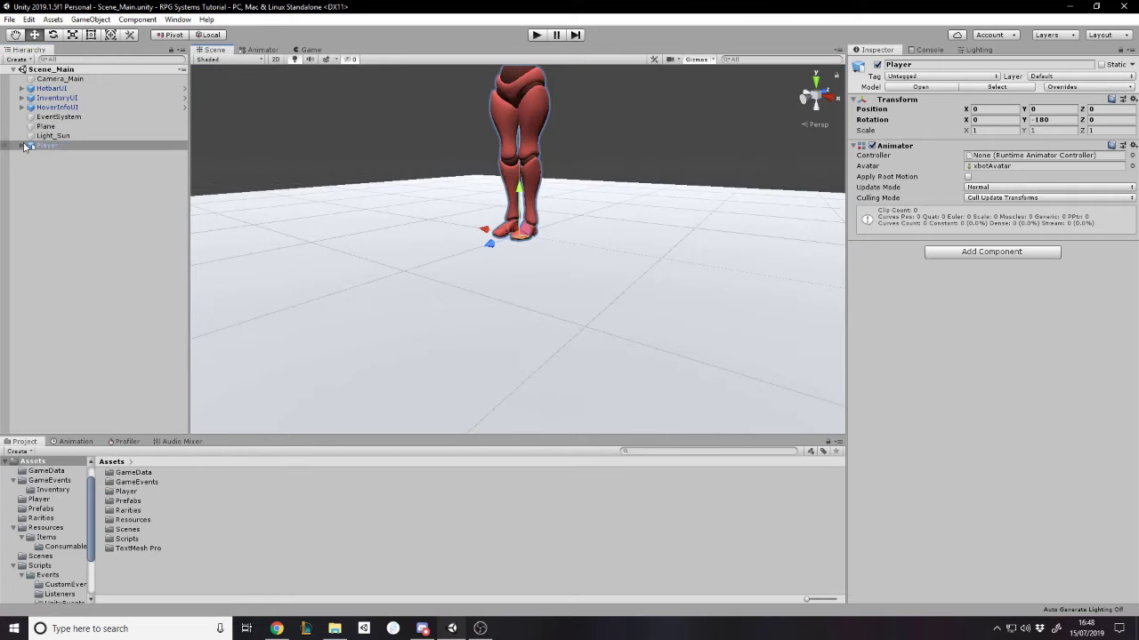
click(21, 146)
click(22, 146)
click(22, 146)
Create a prefab variant of the Player object in the project's Prefabs folder
right_click(141, 579)
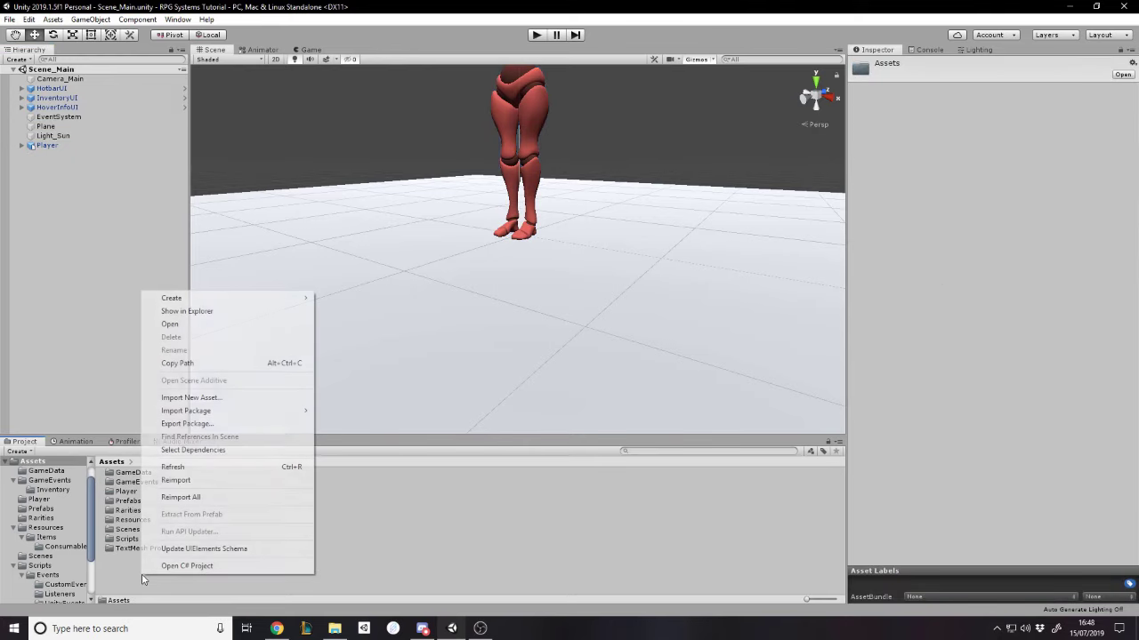
click(128, 501)
double_click(127, 500)
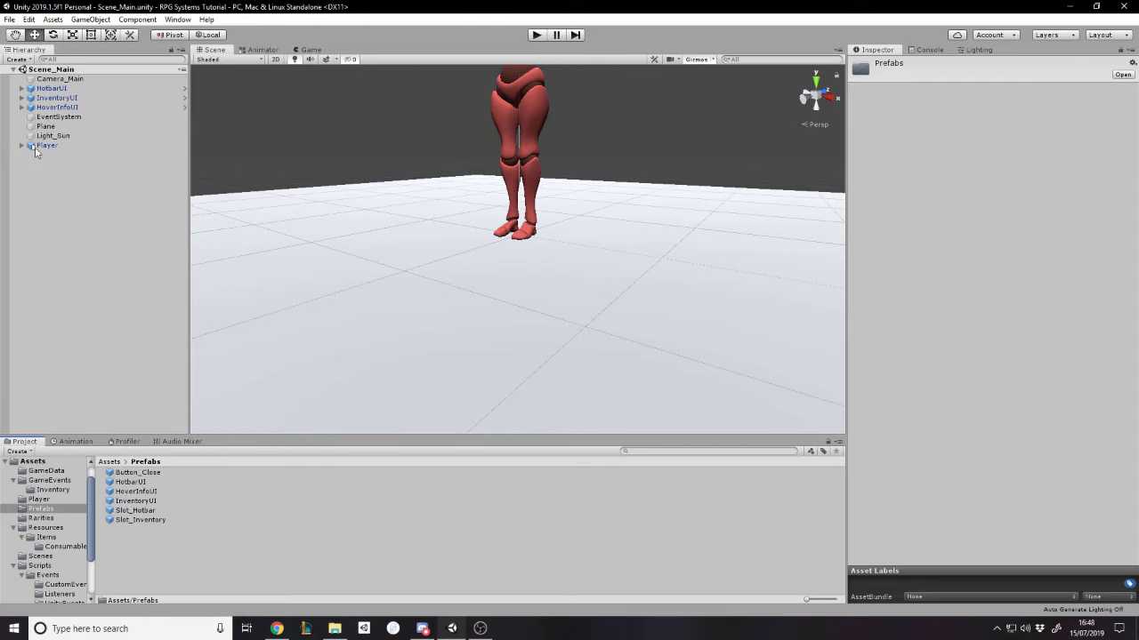
drag(35, 147, 193, 571)
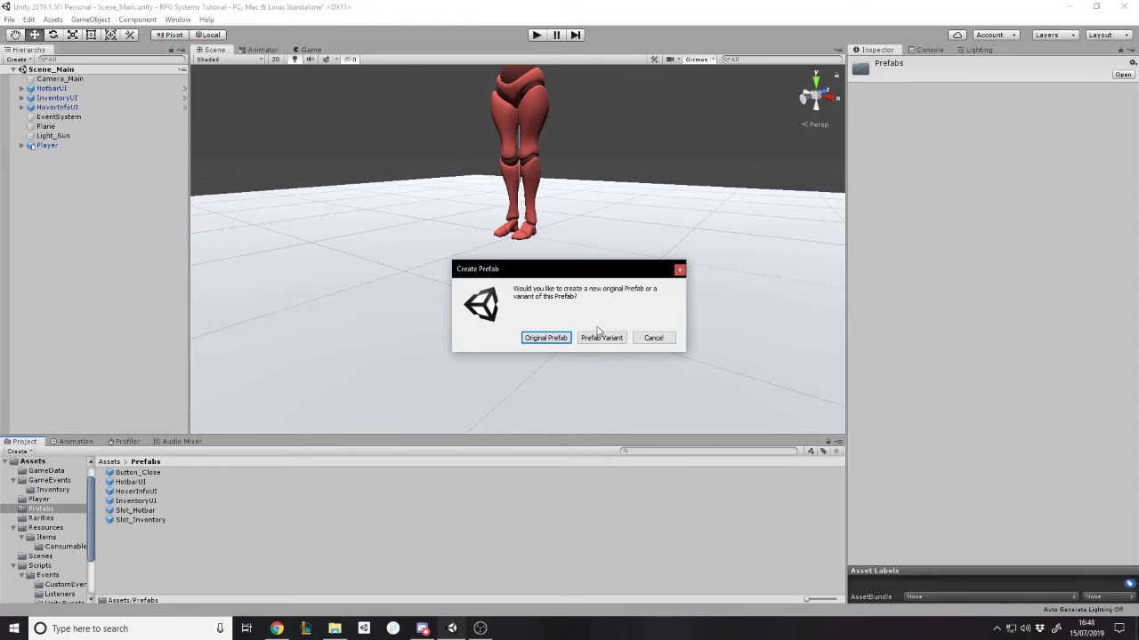
click(601, 337)
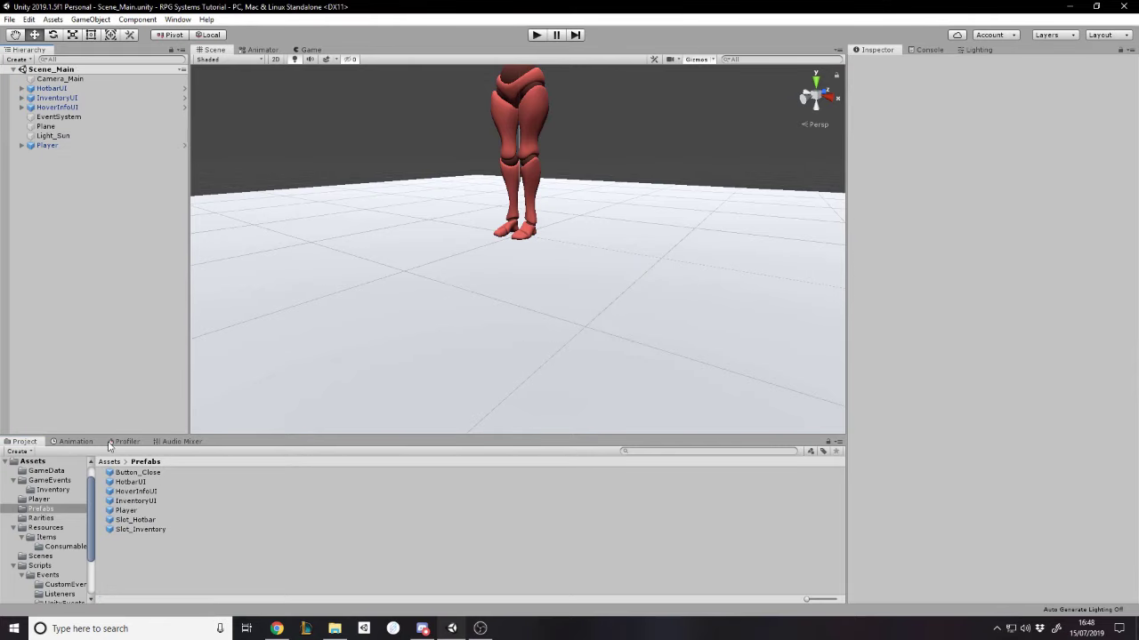
Show the Player asset folder, frame the Player object in the scene and inspect its Animator component's update mode options
click(113, 472)
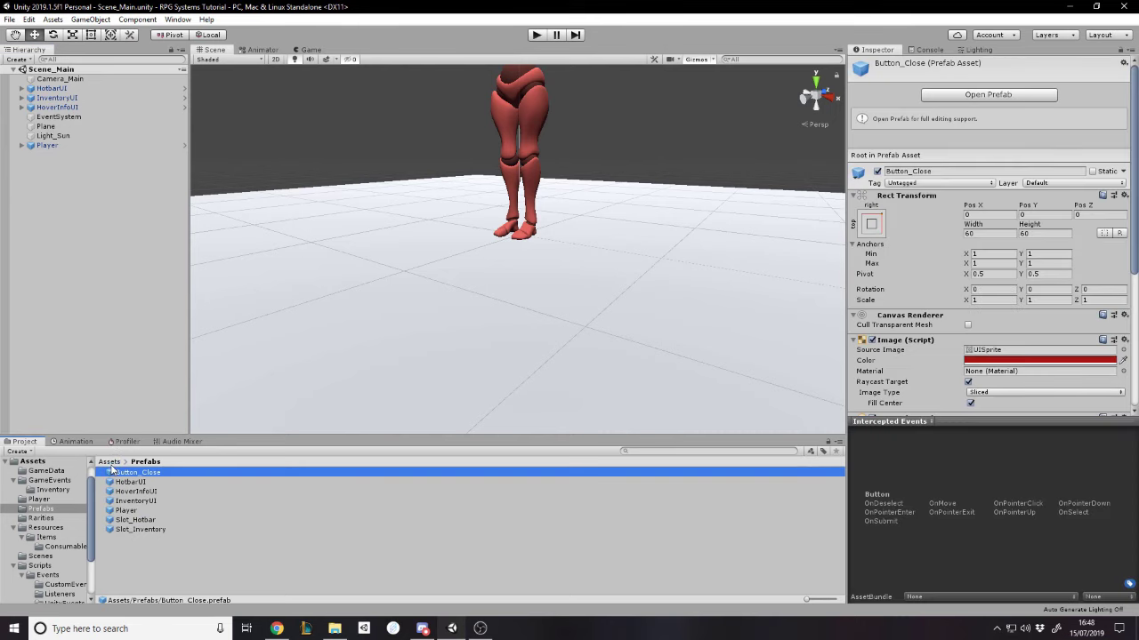
click(110, 463)
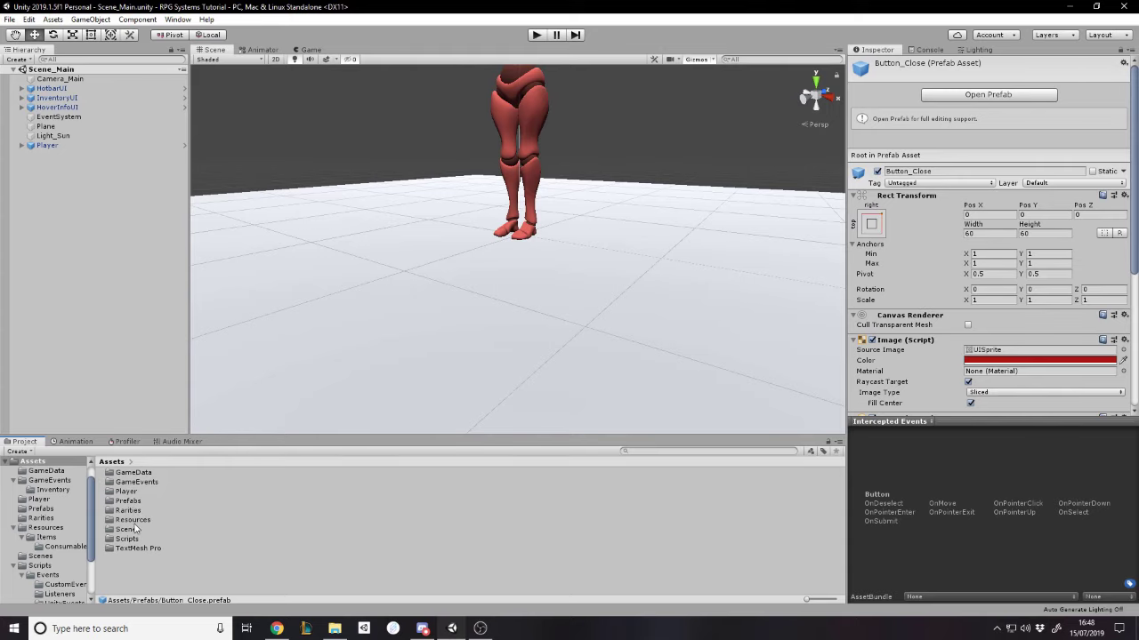
double_click(134, 491)
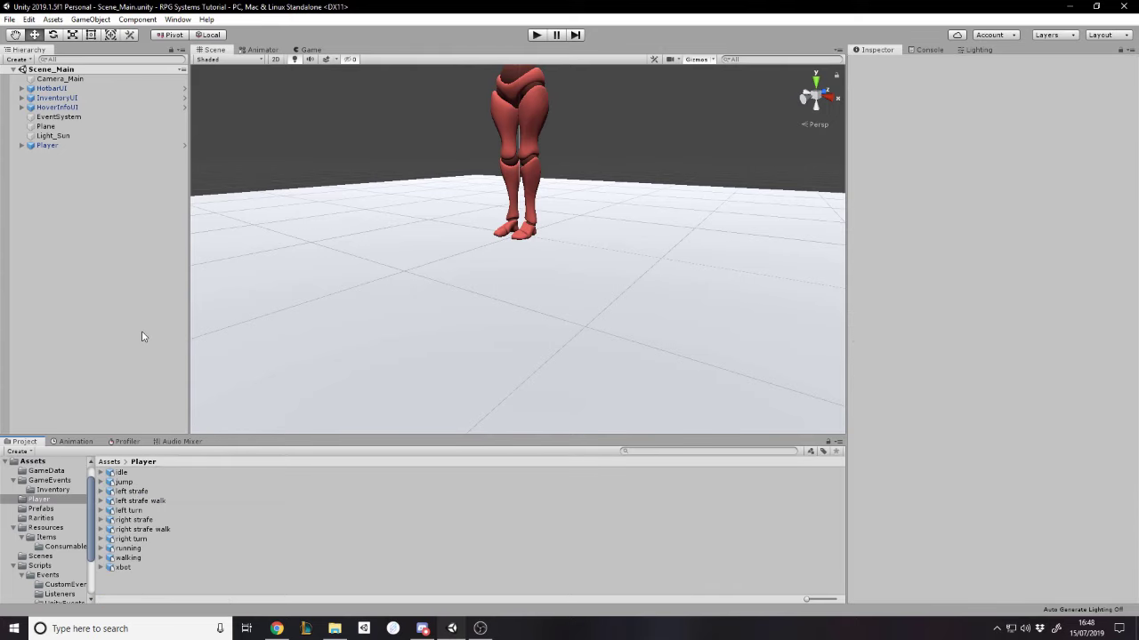
click(62, 145)
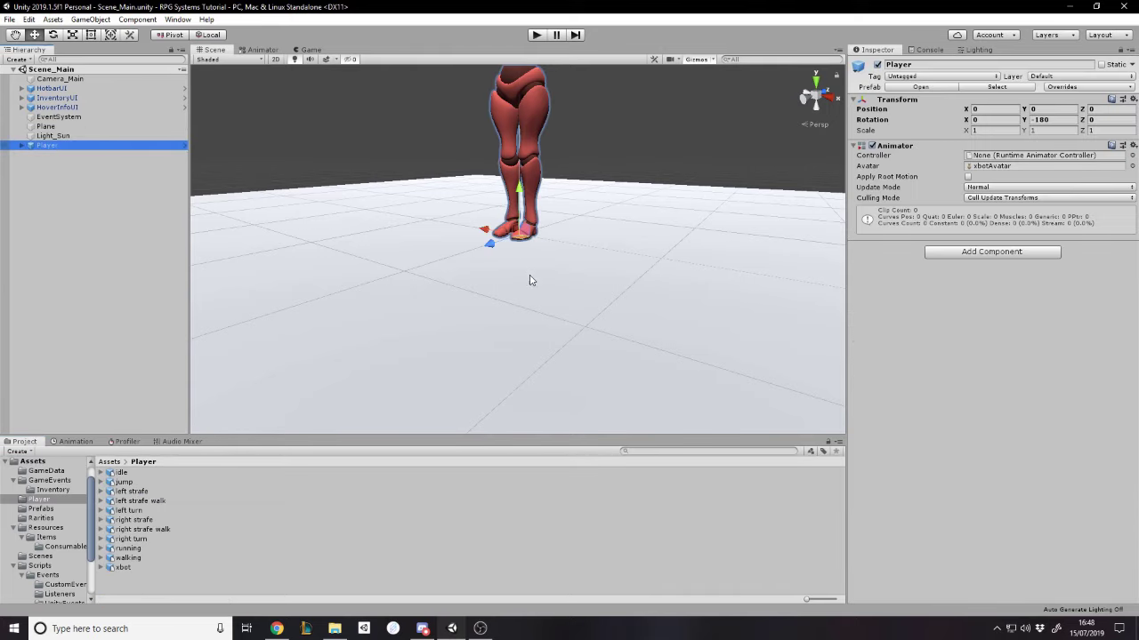
key(f)
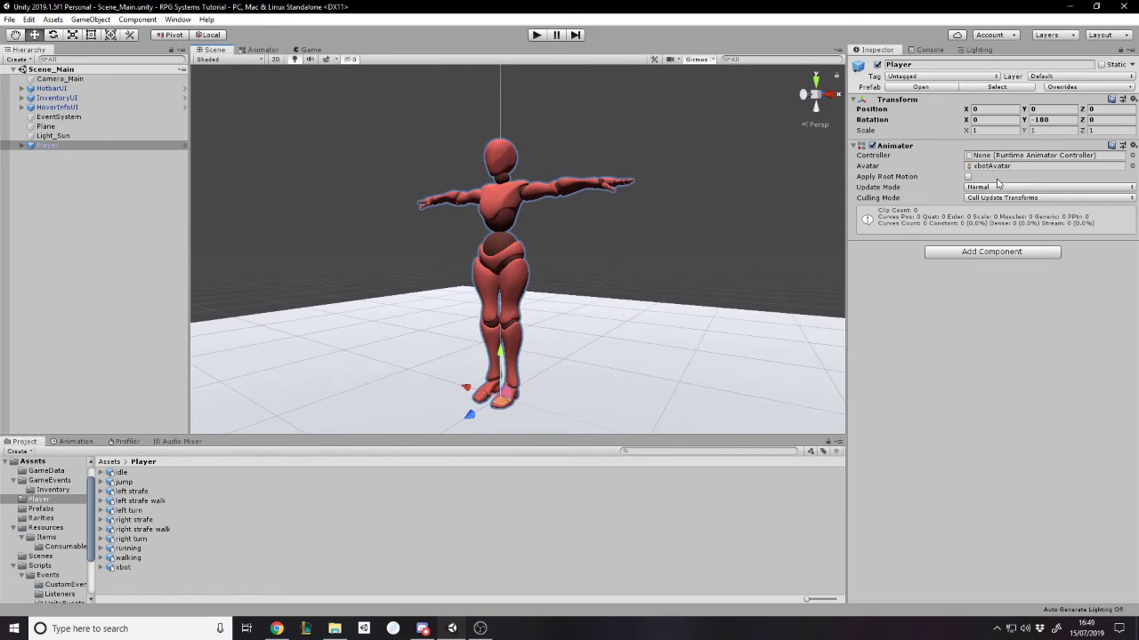
click(998, 185)
click(977, 199)
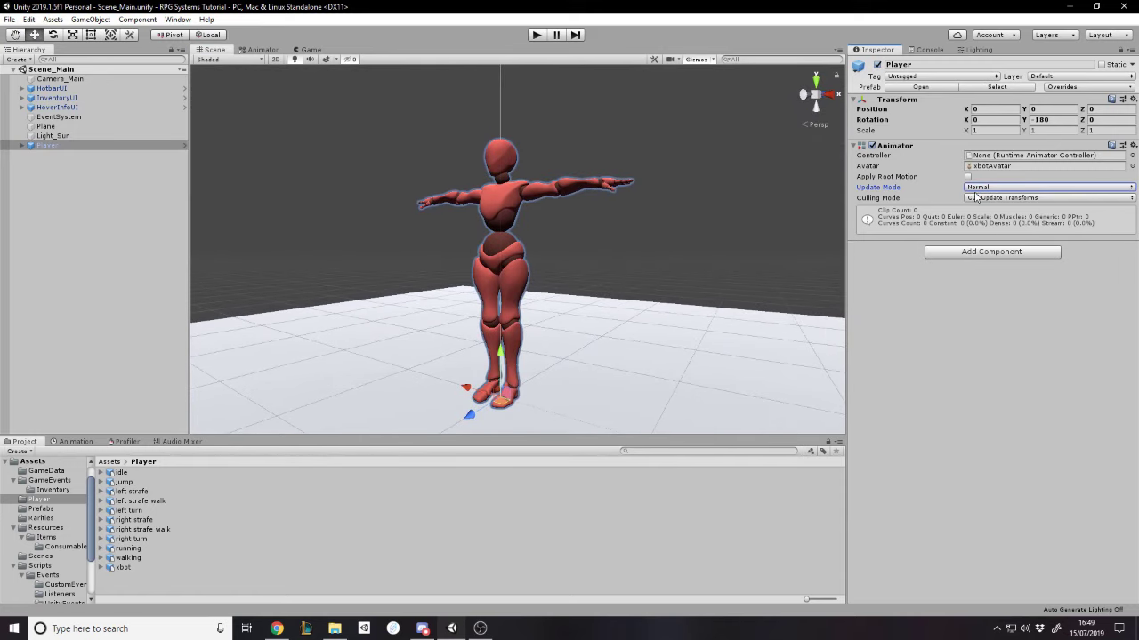
Set the Player's Animator culling mode to Cull Completely and check the prefab overrides
click(976, 197)
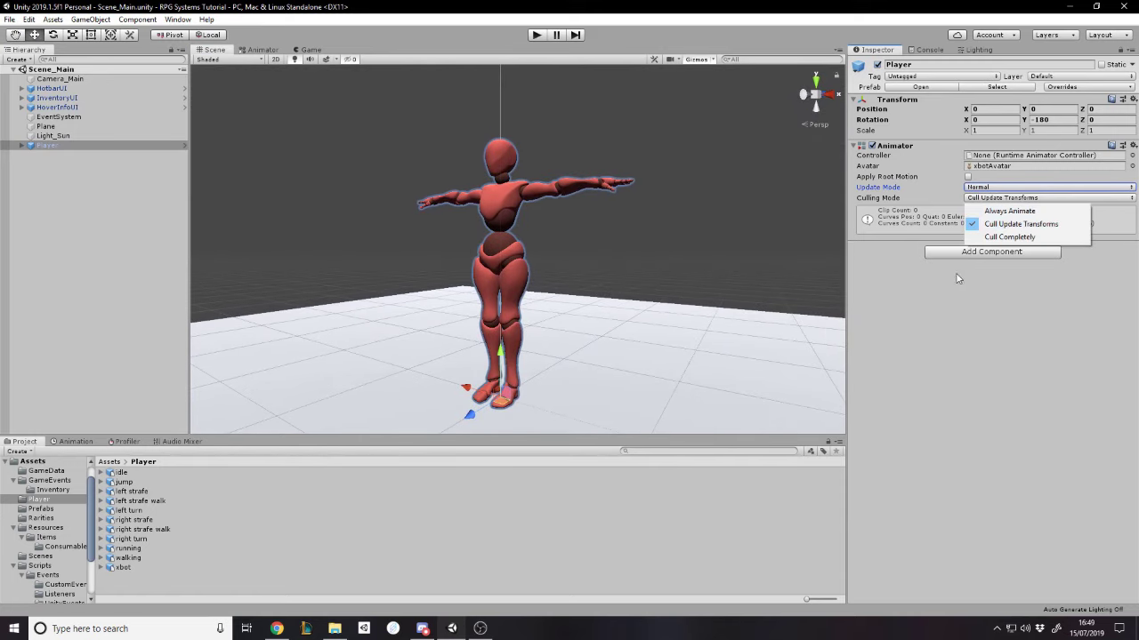
click(990, 237)
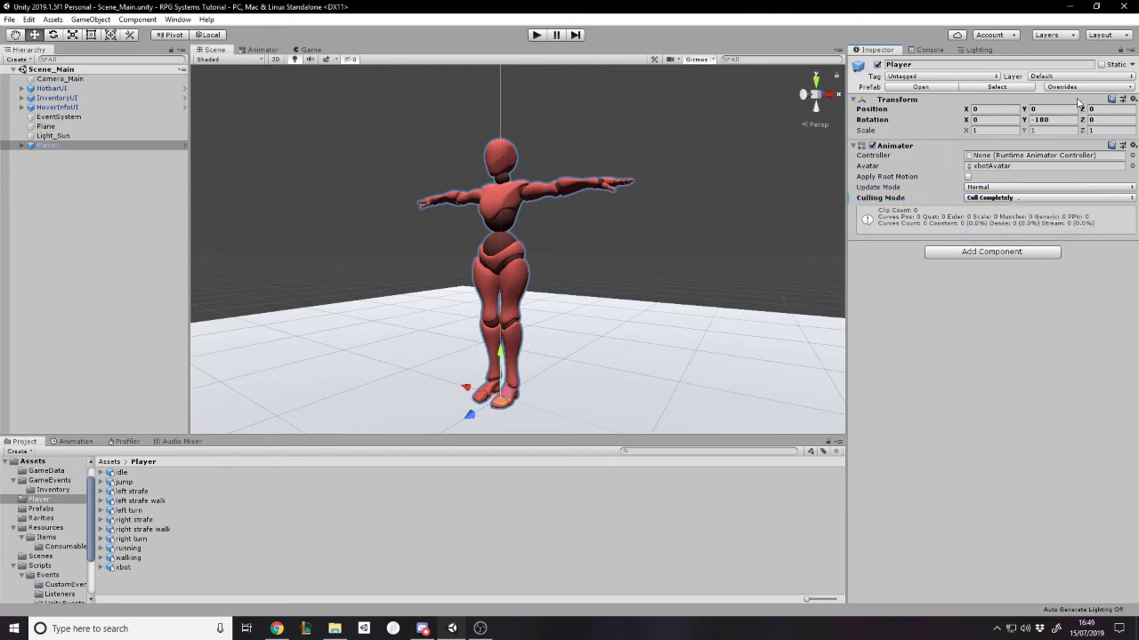
click(1075, 87)
click(1024, 242)
Set the Player's Animator culling mode to Cull Update Transforms and apply all overrides to the prefab
click(992, 198)
click(996, 224)
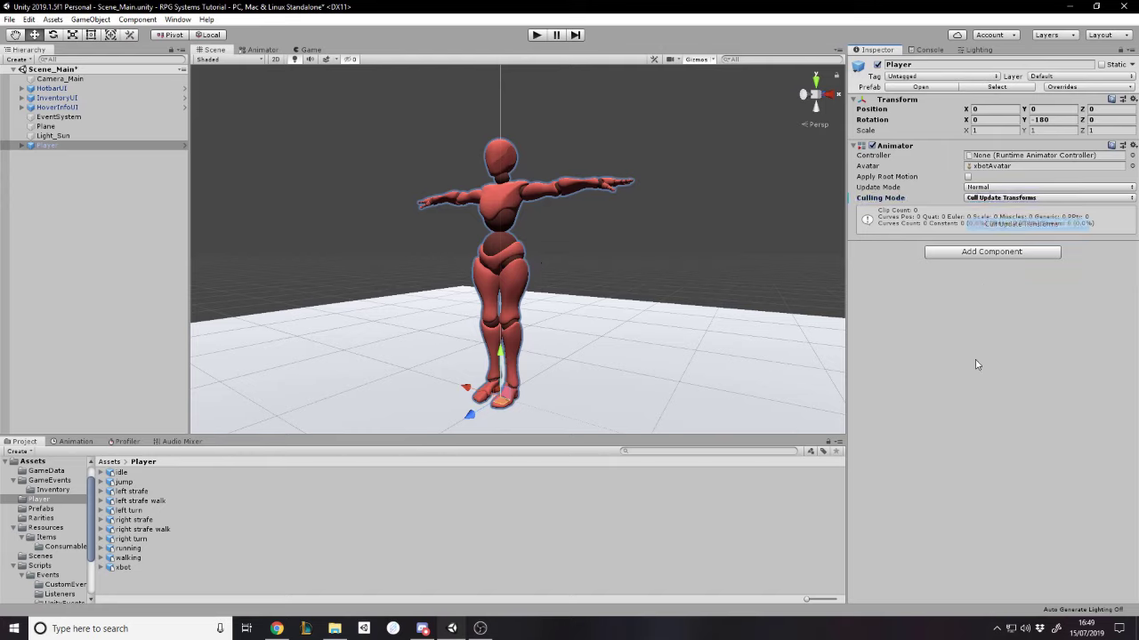
click(1074, 86)
click(1103, 172)
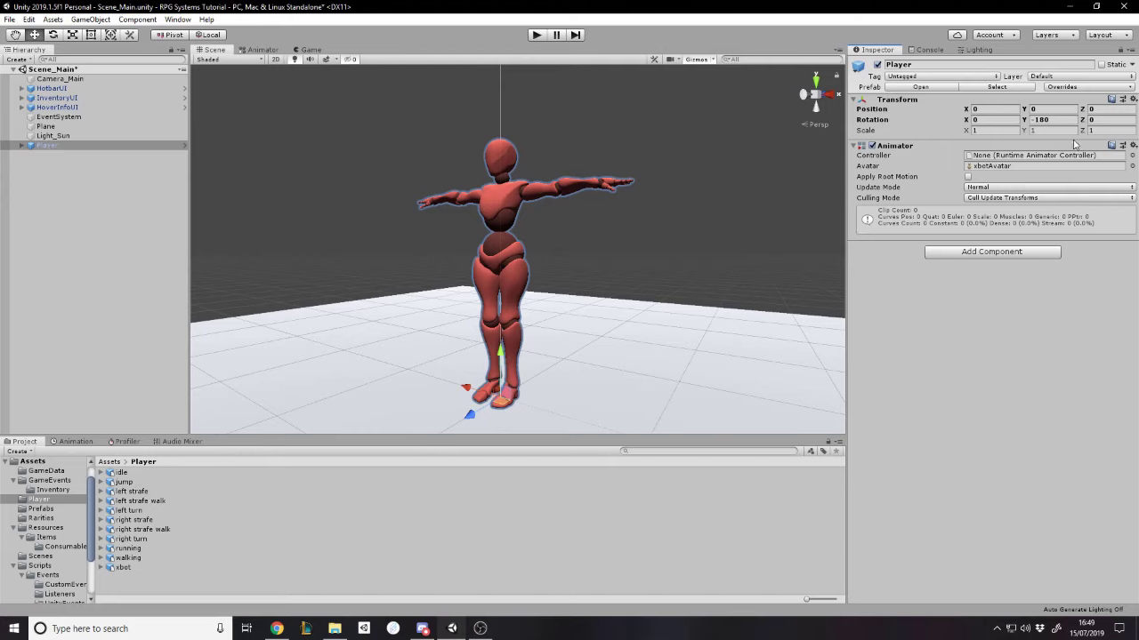
Create an Animator Controller named AnimationController_Player in the Player asset folder and save the scene
click(110, 461)
click(132, 504)
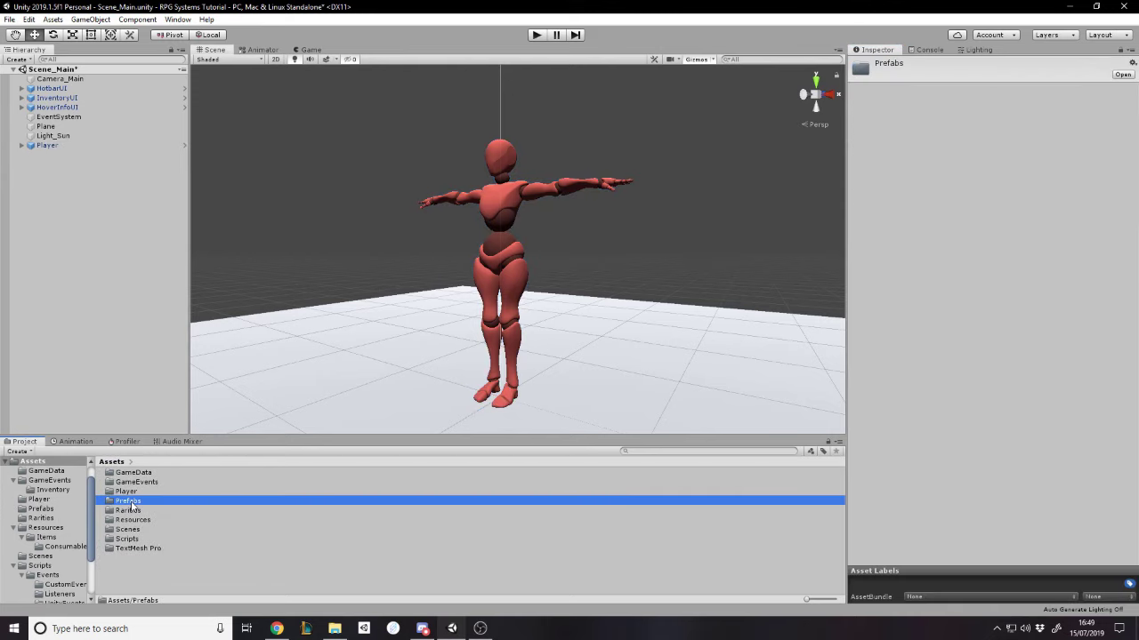
double_click(140, 493)
click(148, 570)
right_click(149, 587)
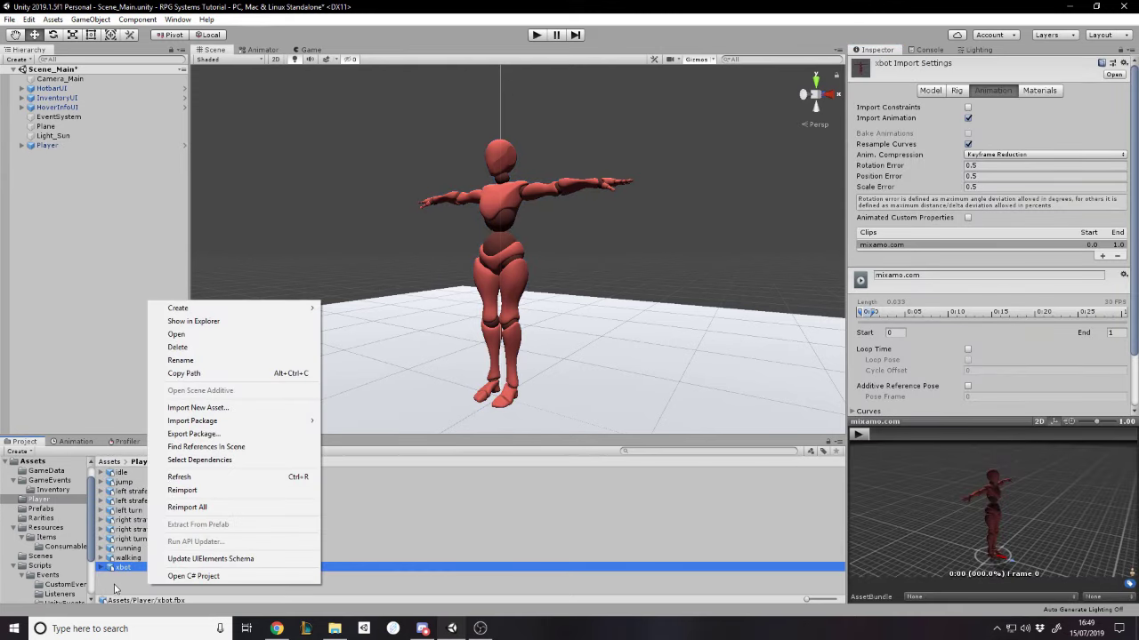
right_click(118, 583)
mouse_move(204, 305)
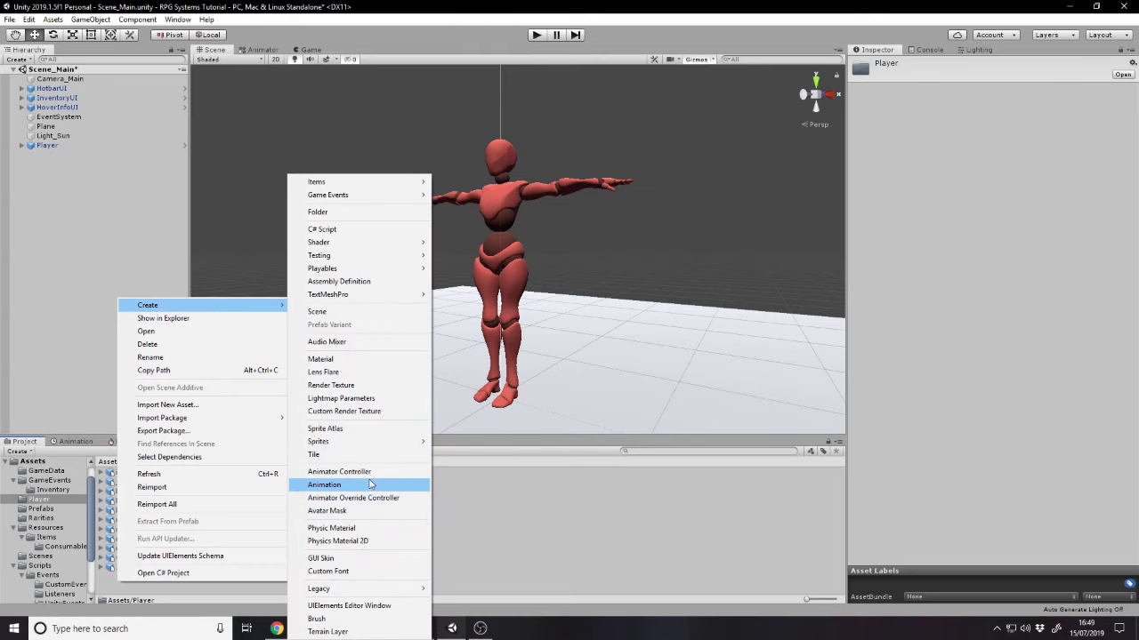
click(368, 474)
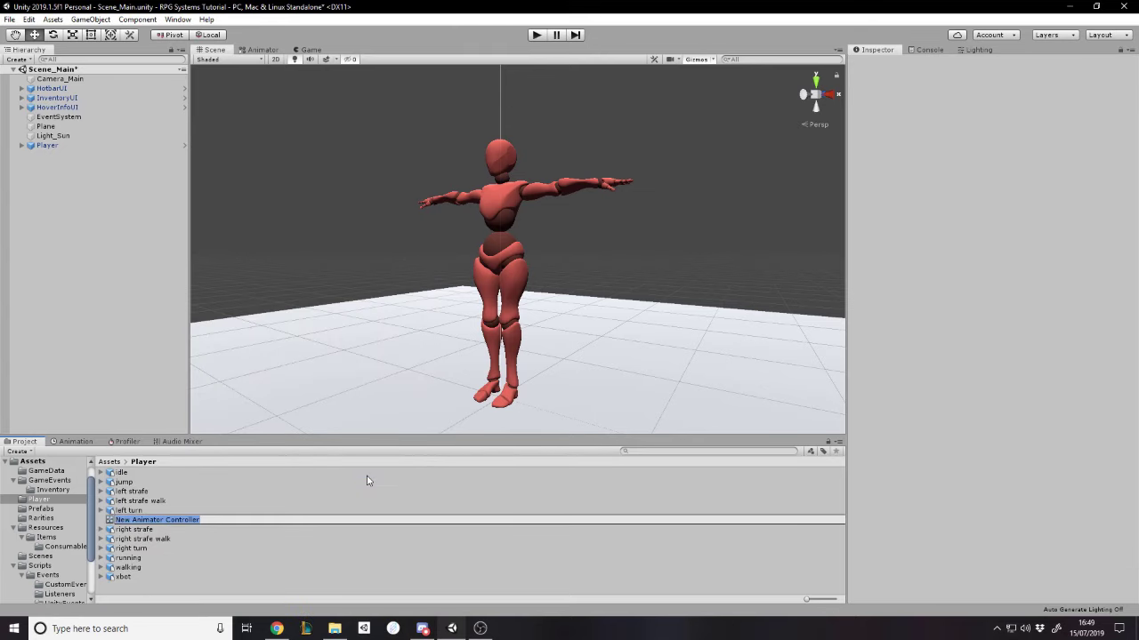
text(AnimationCont)
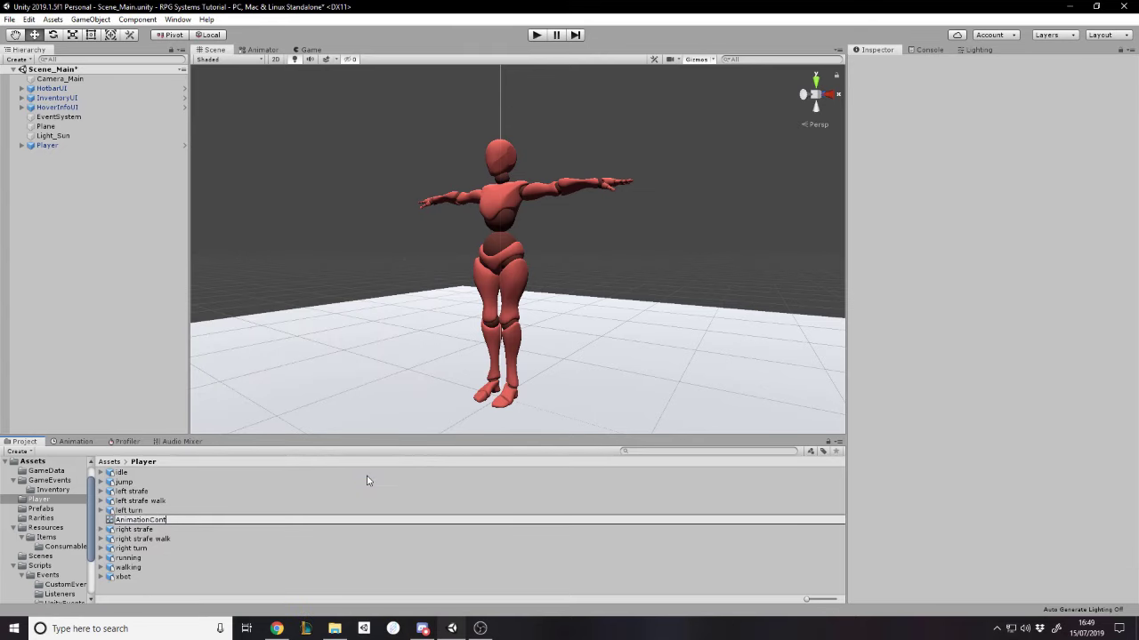
text(roller_Player)
key(Return)
key(ctrl+s)
click(111, 595)
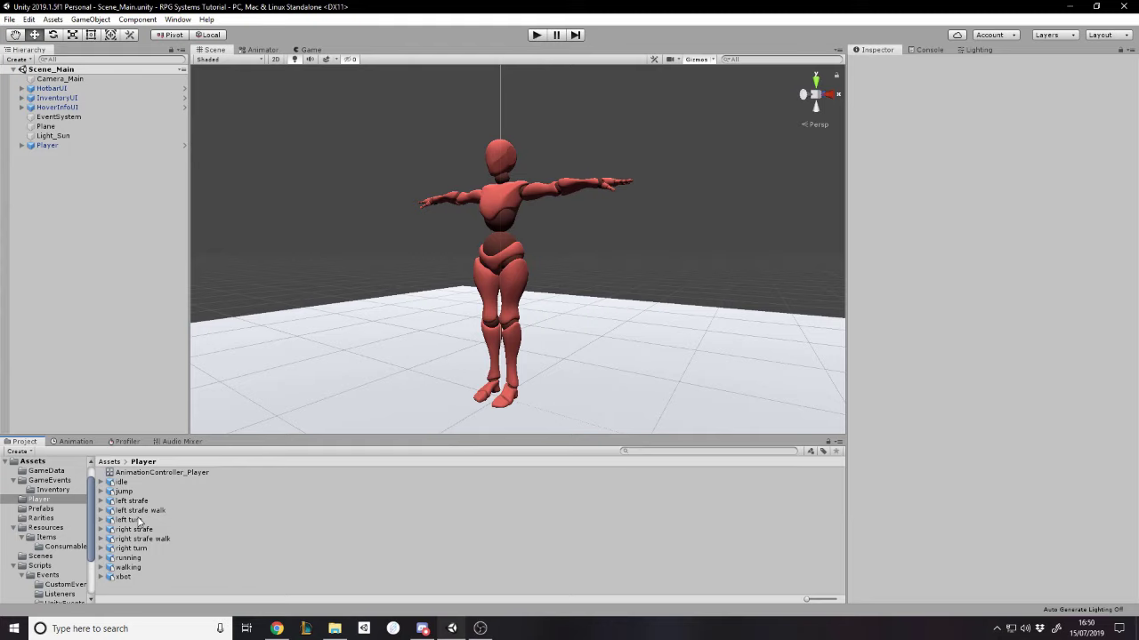
Assign AnimationController_Player as the controller of the Player object's Animator and apply the override to the prefab
click(170, 474)
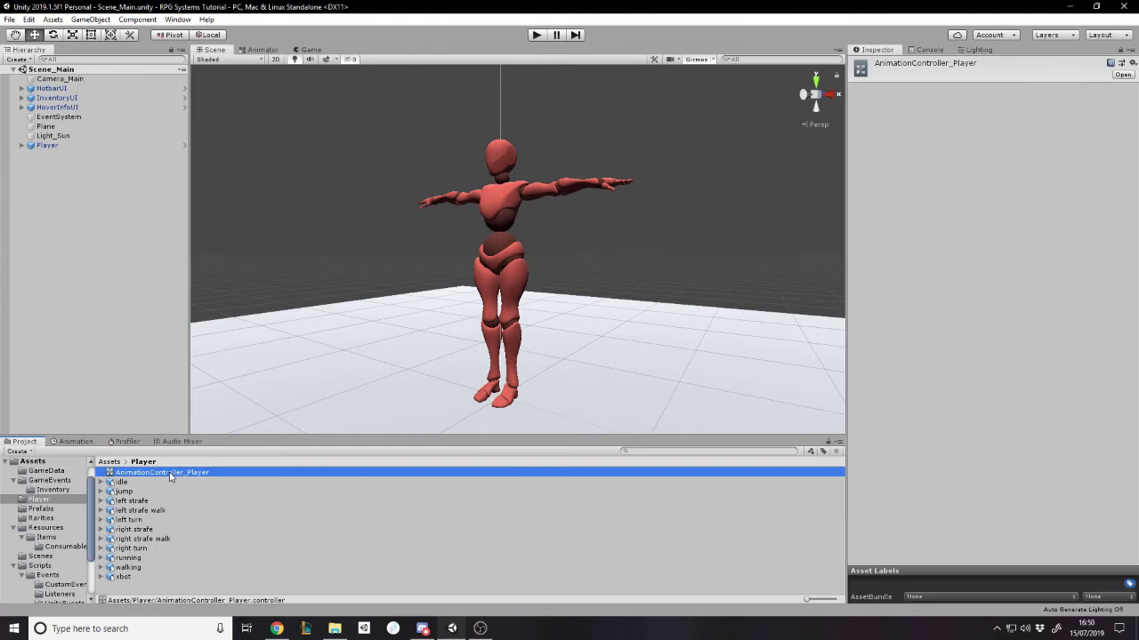
click(285, 53)
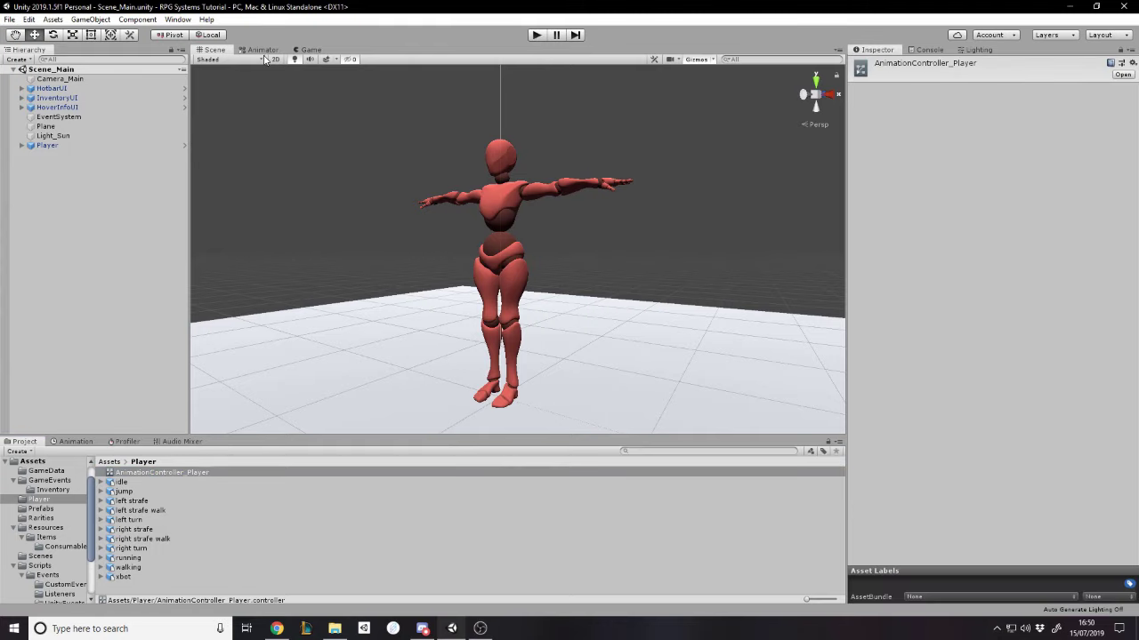
click(133, 145)
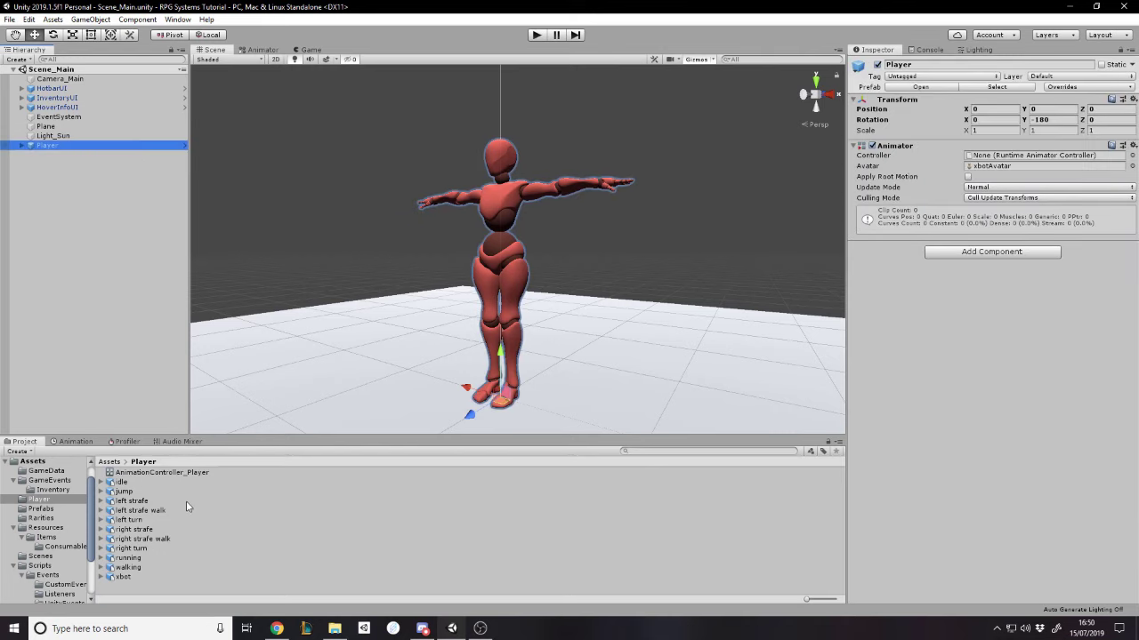
drag(189, 476, 992, 156)
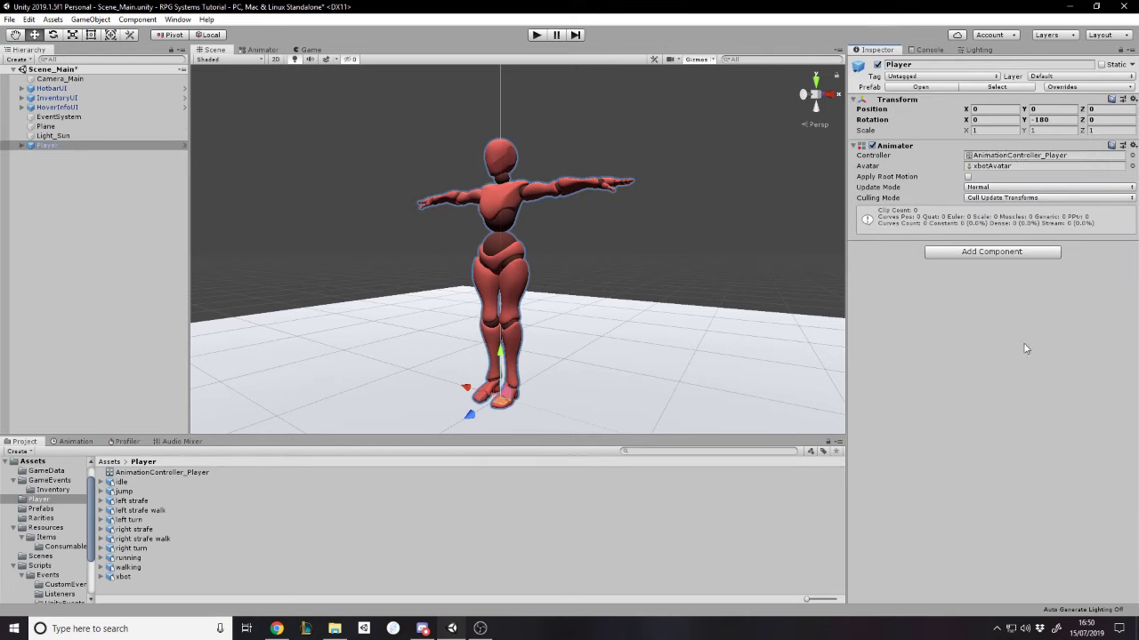
click(1084, 89)
click(1094, 172)
Add the idle animation as a state beside Entry in the Base Layer of AnimationController_Player
click(262, 50)
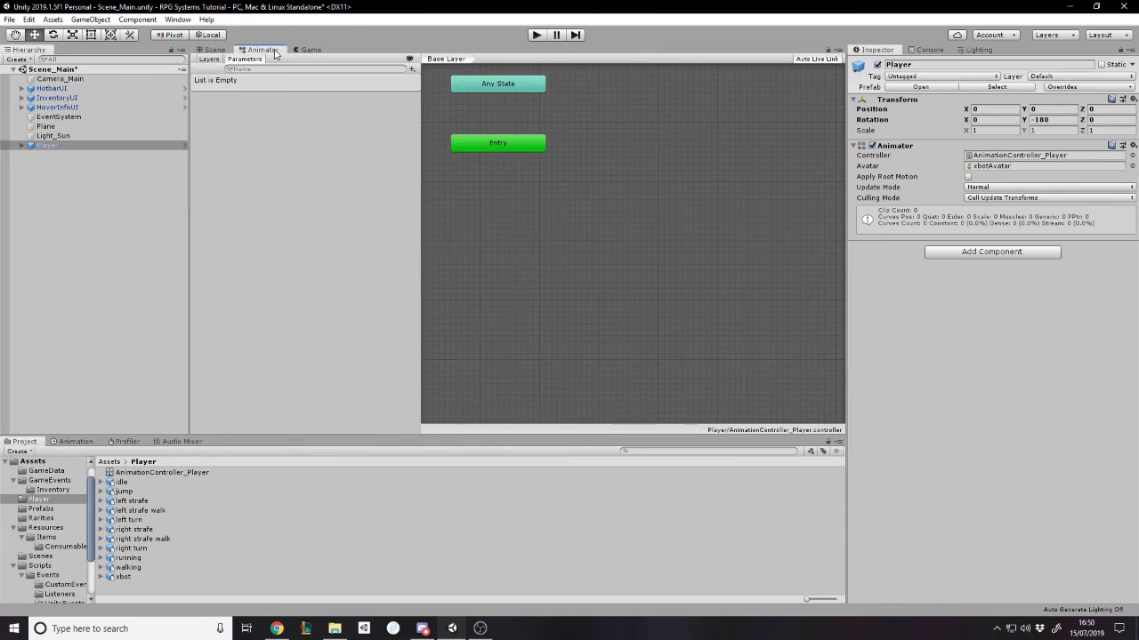
click(457, 284)
scroll(512, 158, up, 2)
scroll(488, 297, down, 2)
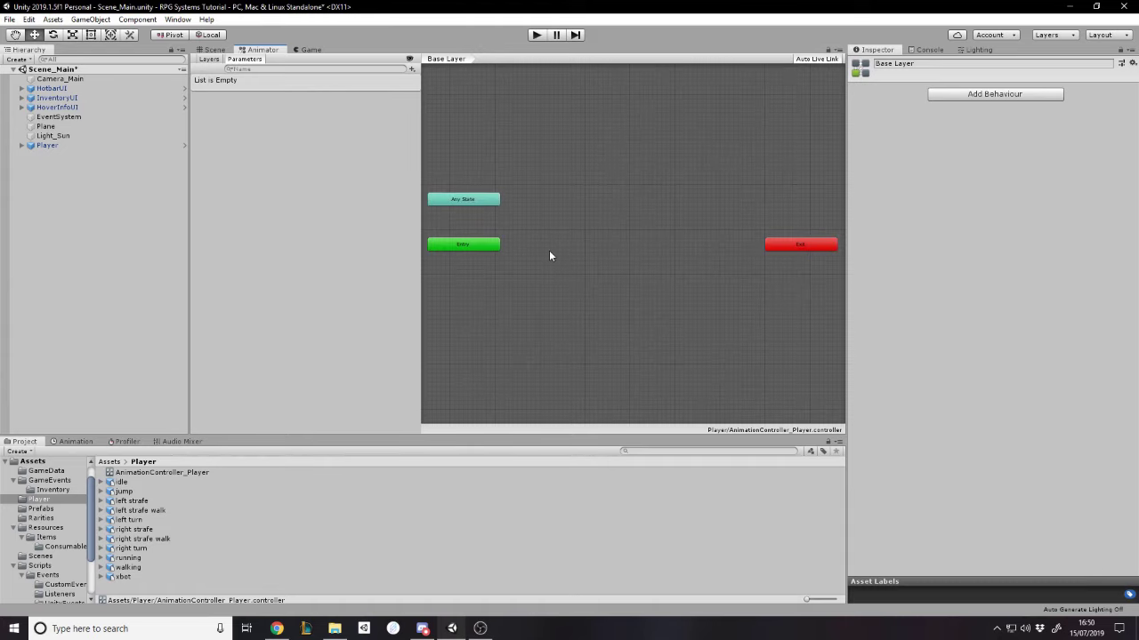
click(214, 50)
click(172, 482)
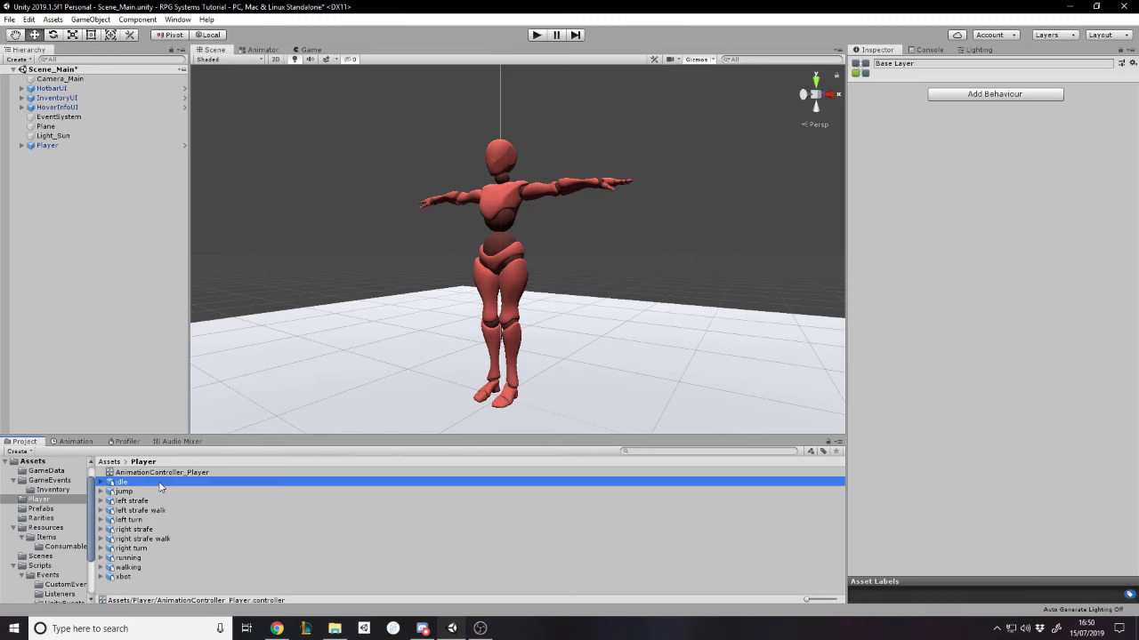
key(Down)
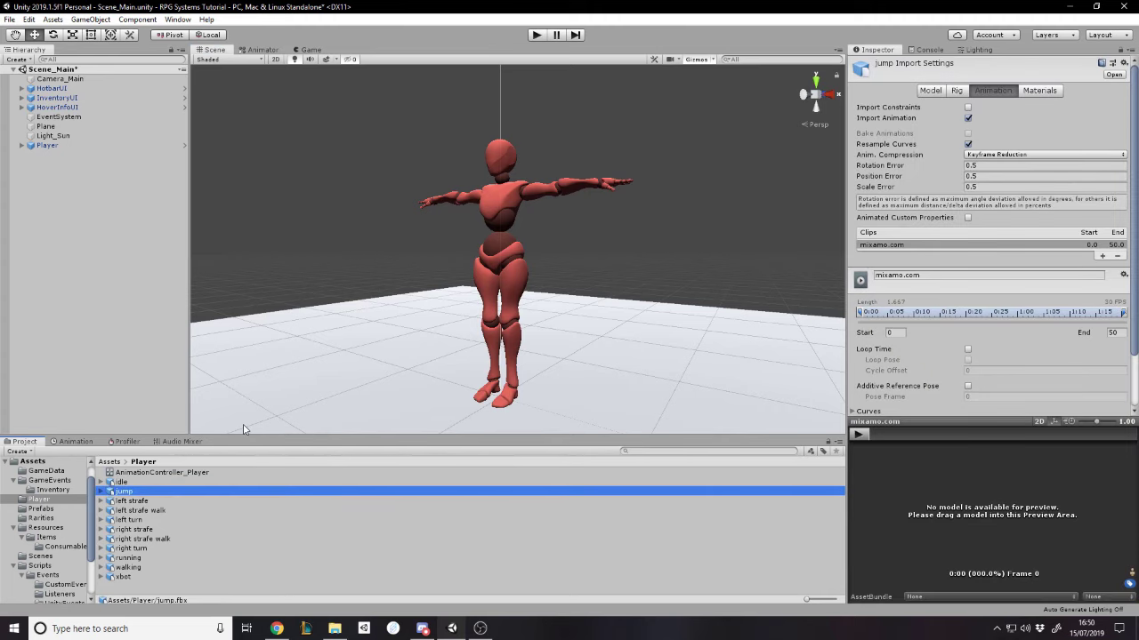
key(Up)
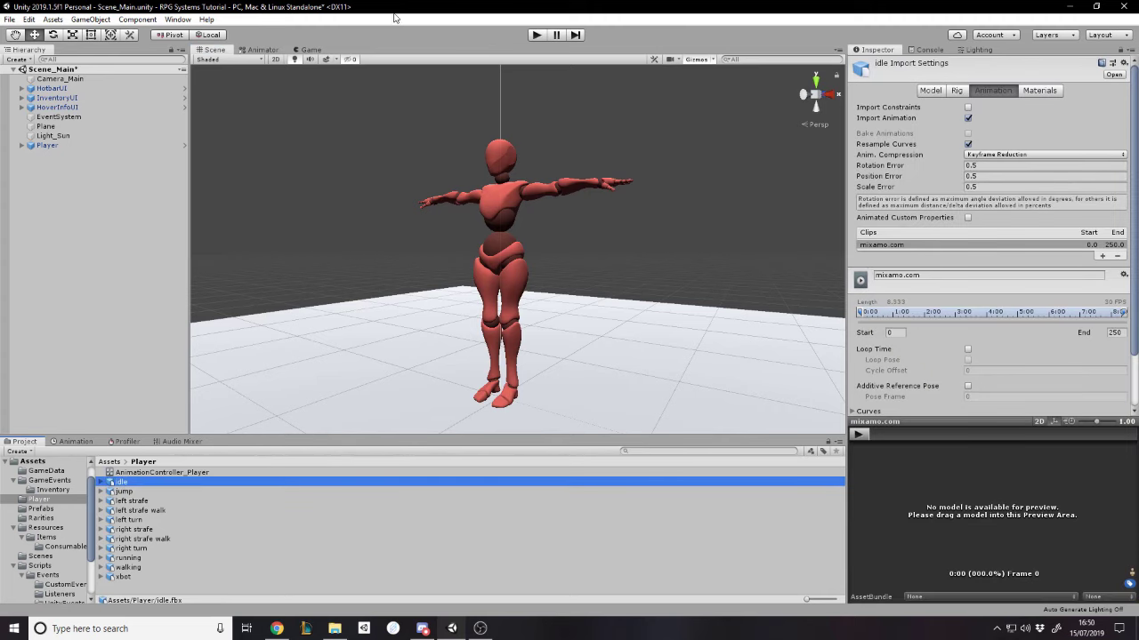
click(305, 50)
click(262, 51)
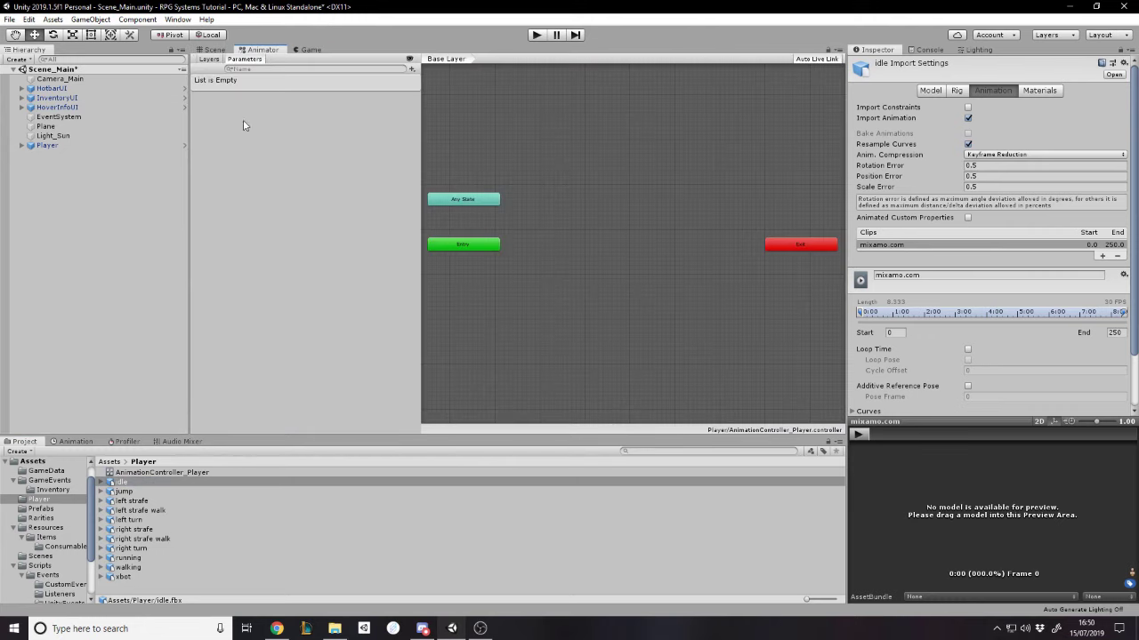
drag(122, 481, 566, 246)
Enable Loop Time for the idle animation clip and apply its import settings
click(142, 474)
click(138, 481)
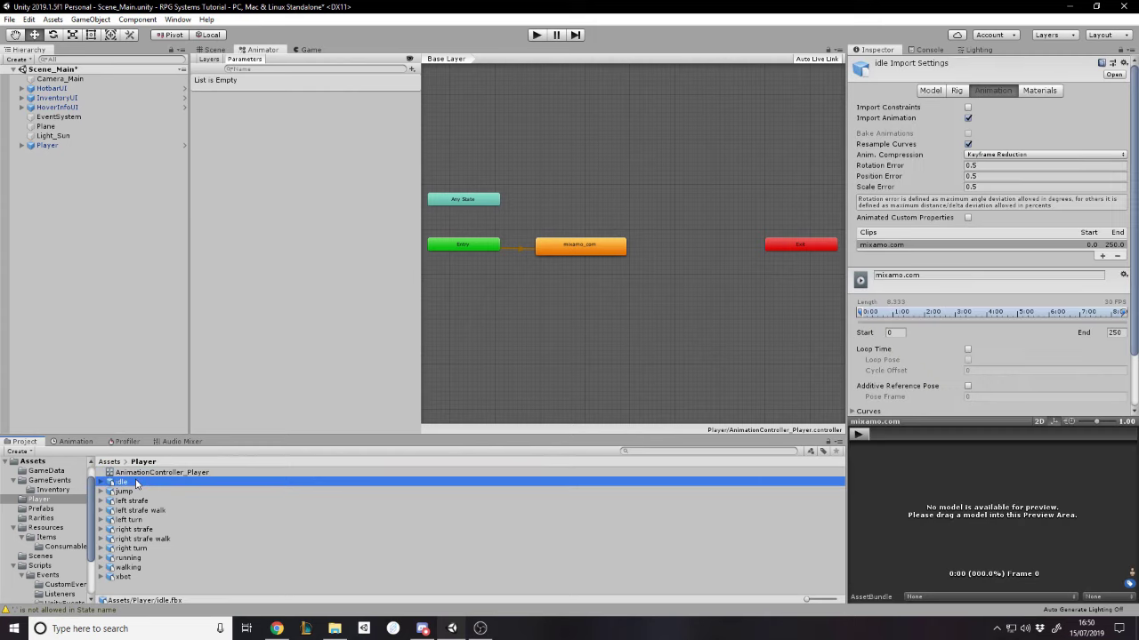
click(968, 349)
scroll(1068, 338, down, 2)
click(1113, 406)
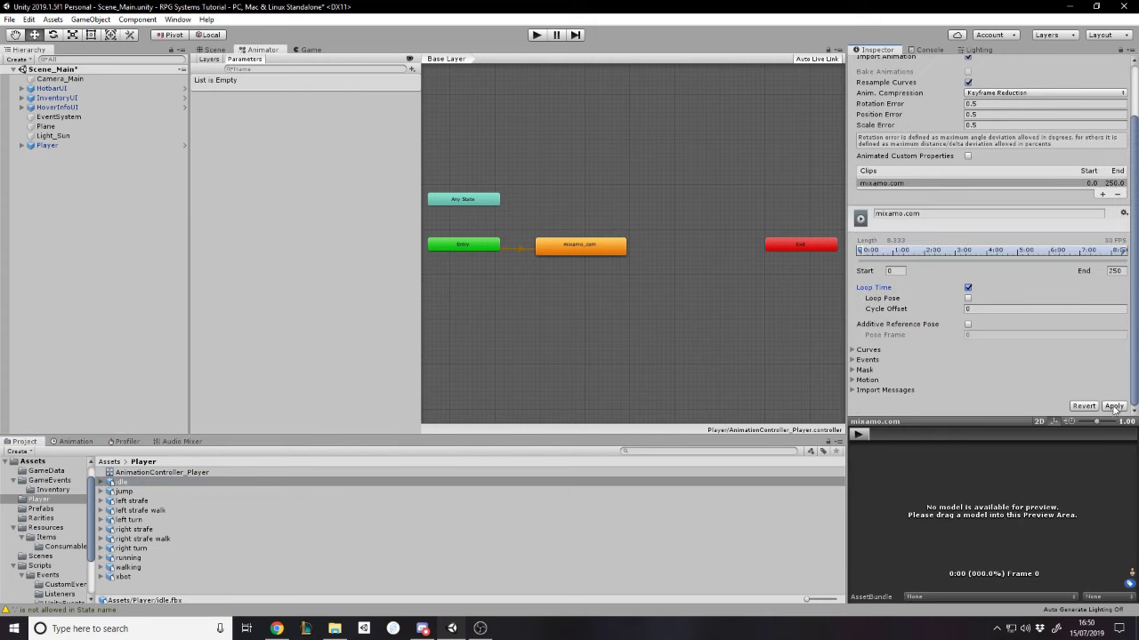
Run the game, examine the Player's idle animation in the scene and game views, and stop playback
click(537, 34)
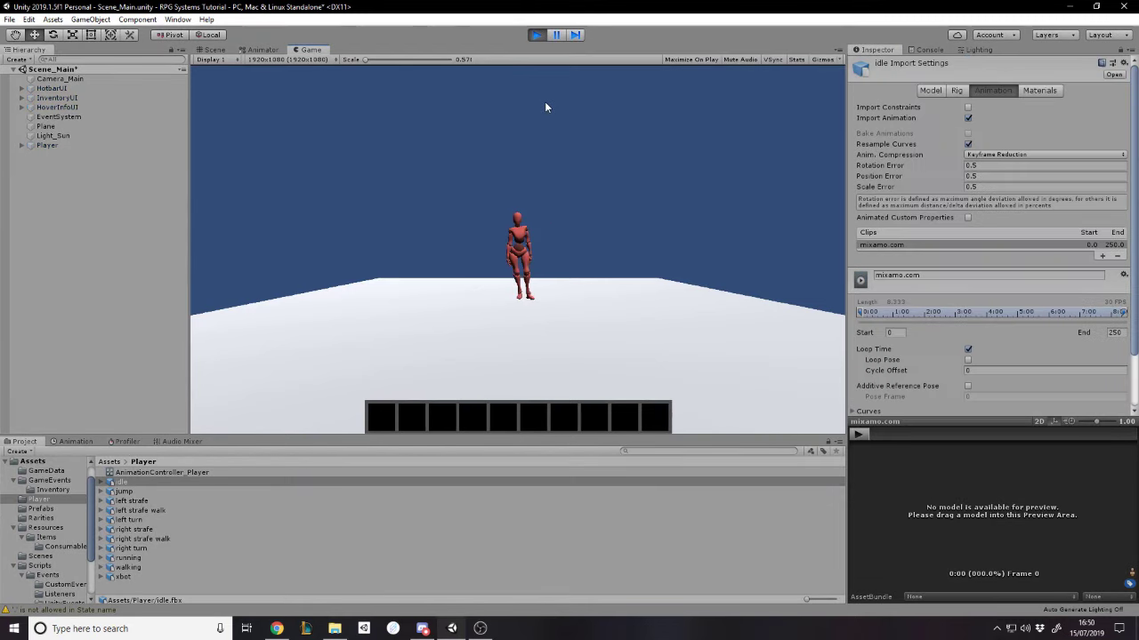
click(215, 49)
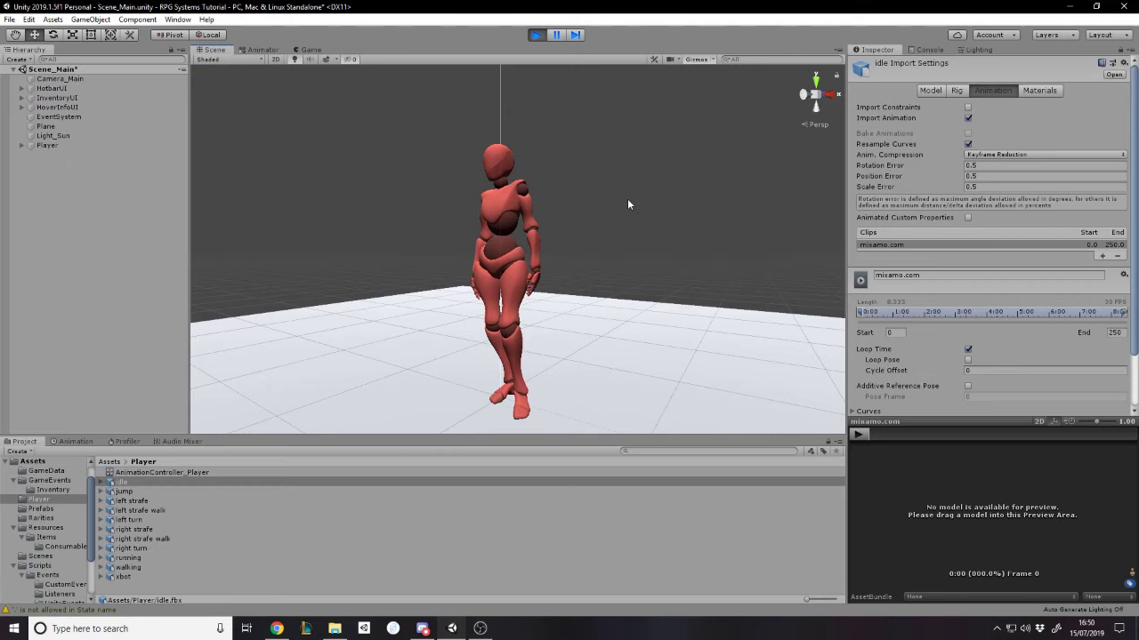
alt+scroll(635, 199, up, 10)
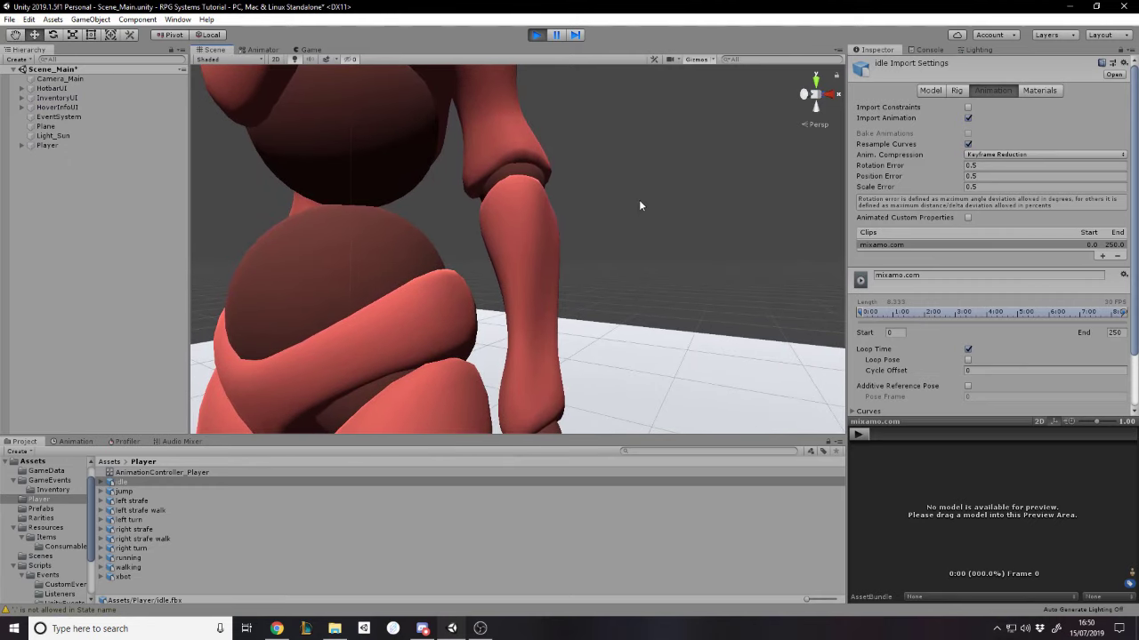
alt+drag(590, 189, 501, 344)
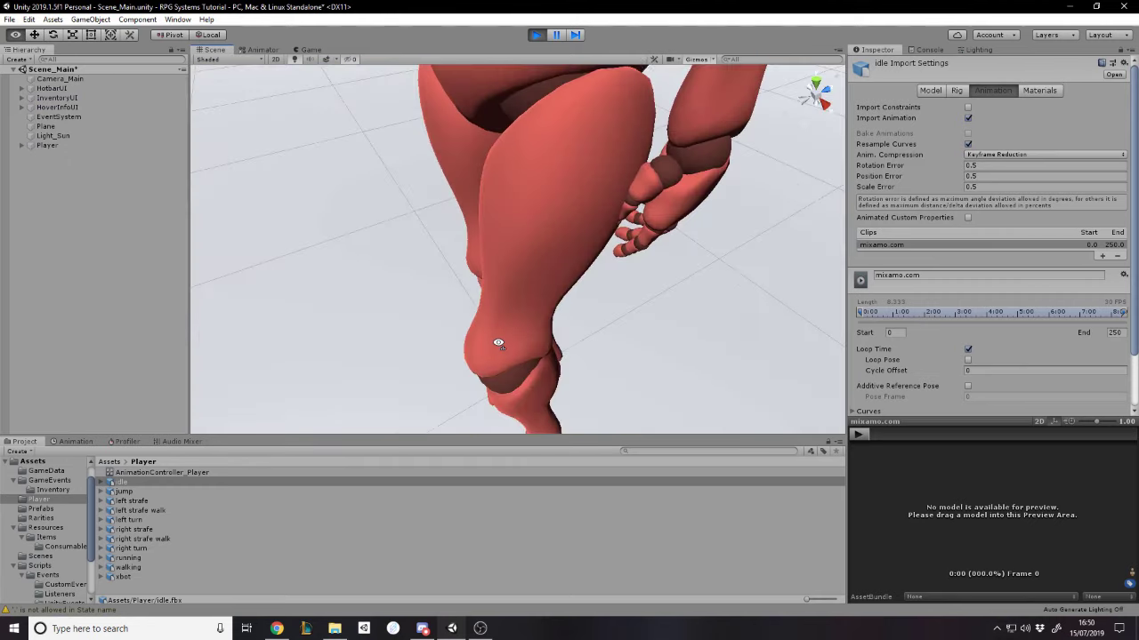
alt+scroll(501, 347, down, 10)
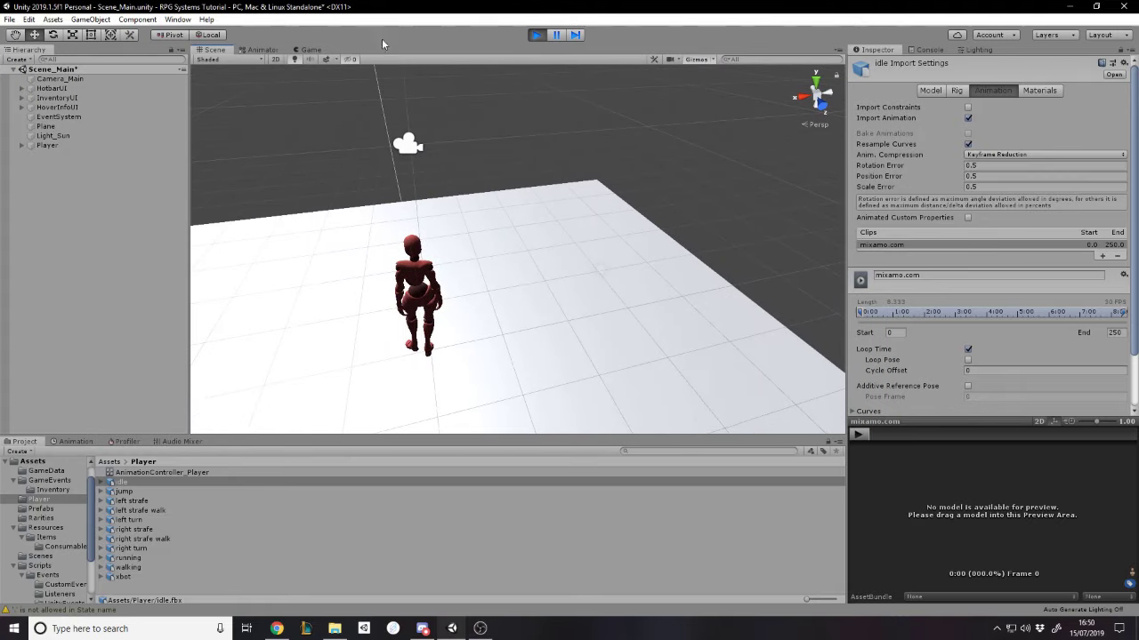
click(311, 50)
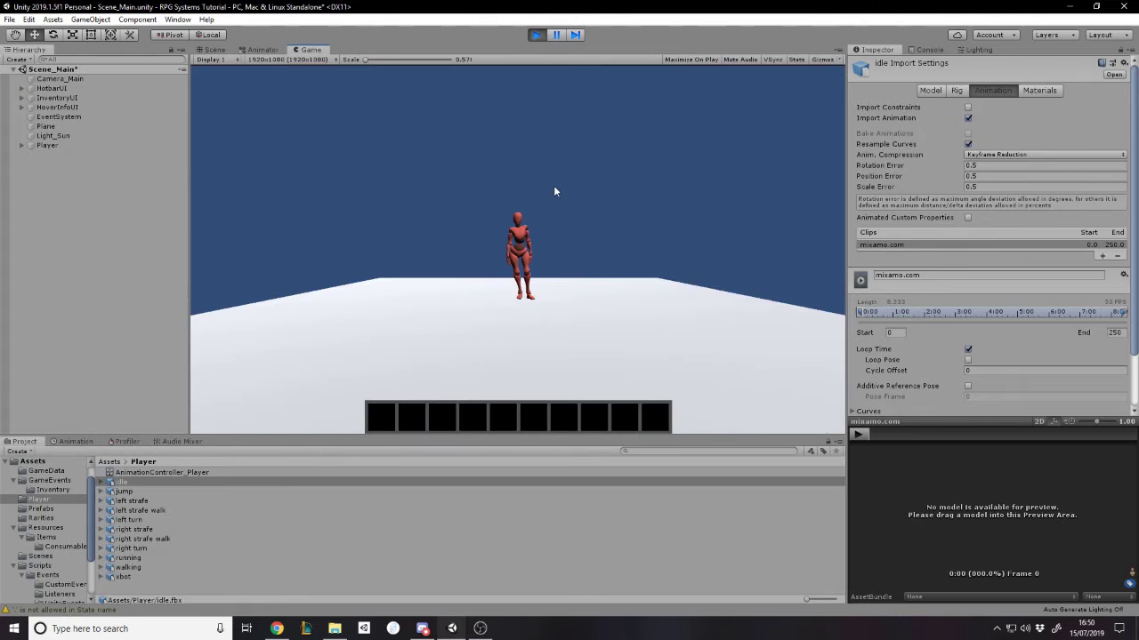
click(536, 34)
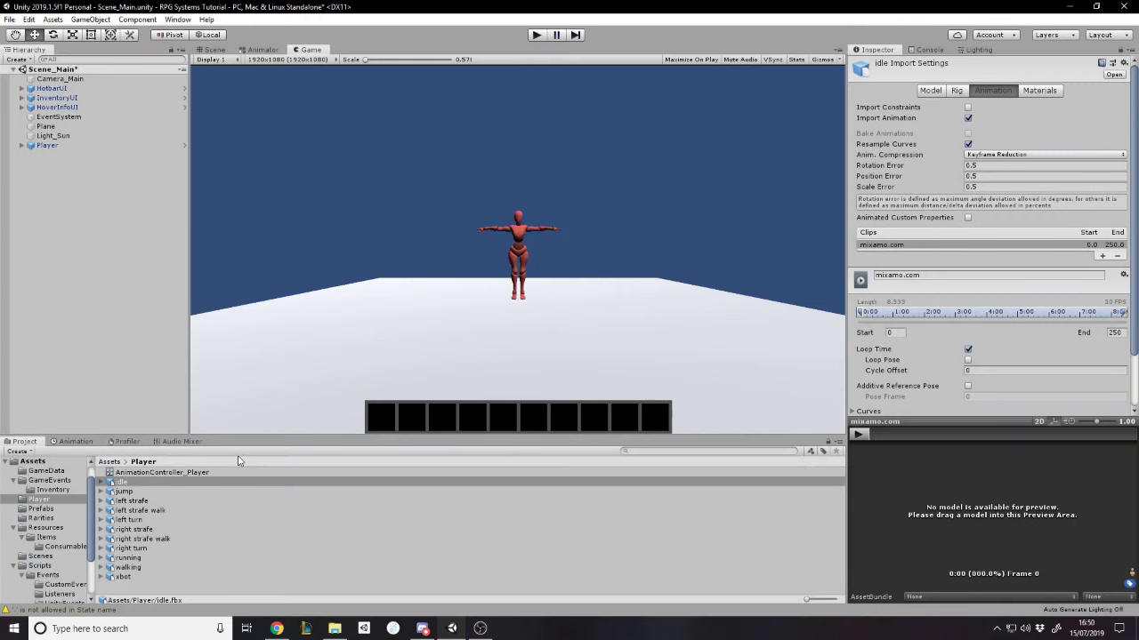
Select the mixamo_com state in the animator graph, check the console entry and clear the console
click(271, 49)
click(600, 251)
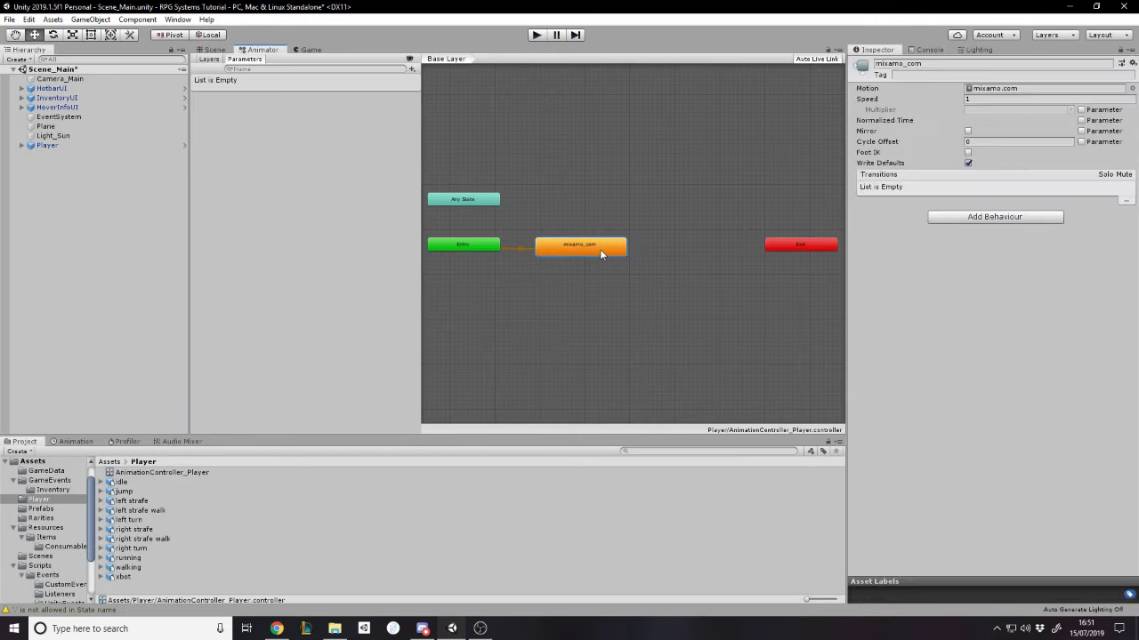
scroll(534, 260, up, 6)
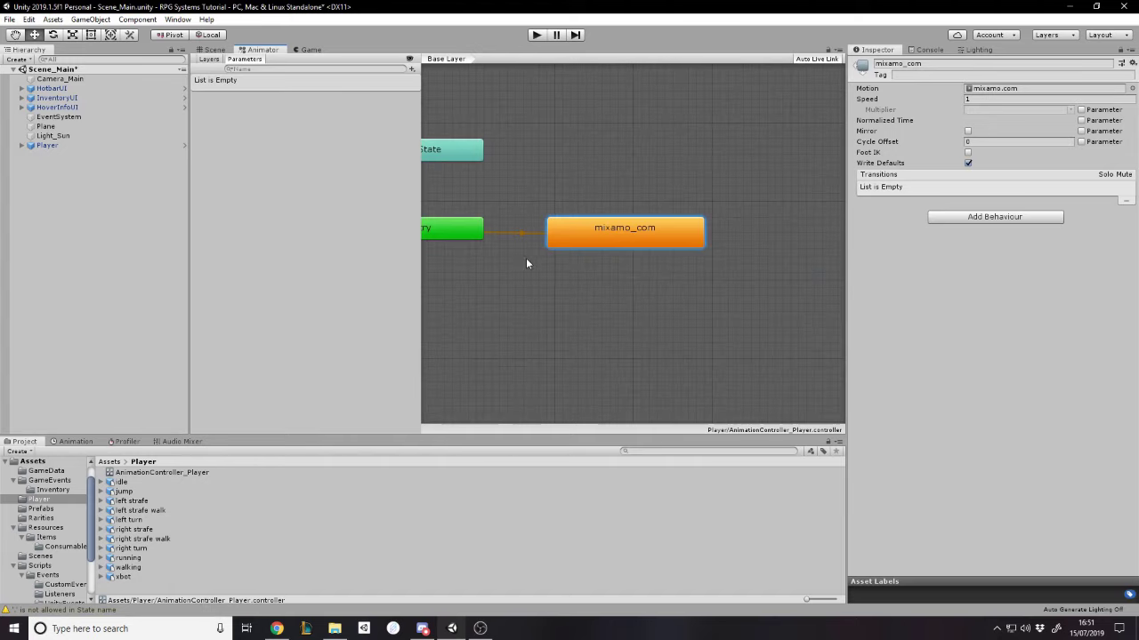
scroll(622, 256, down, 3)
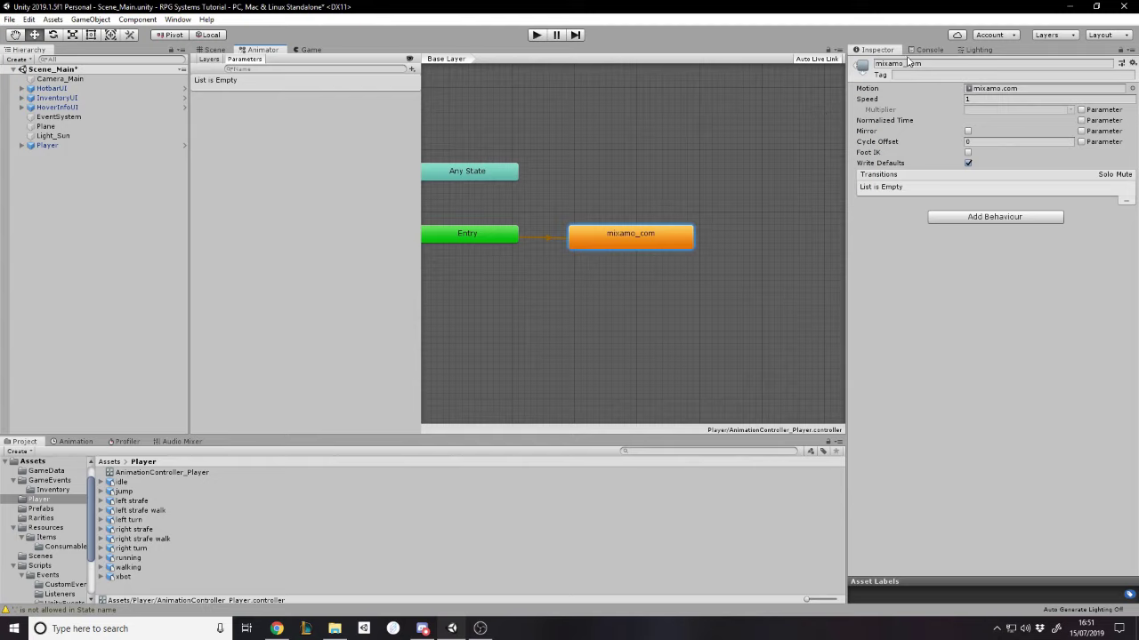
click(924, 51)
click(901, 74)
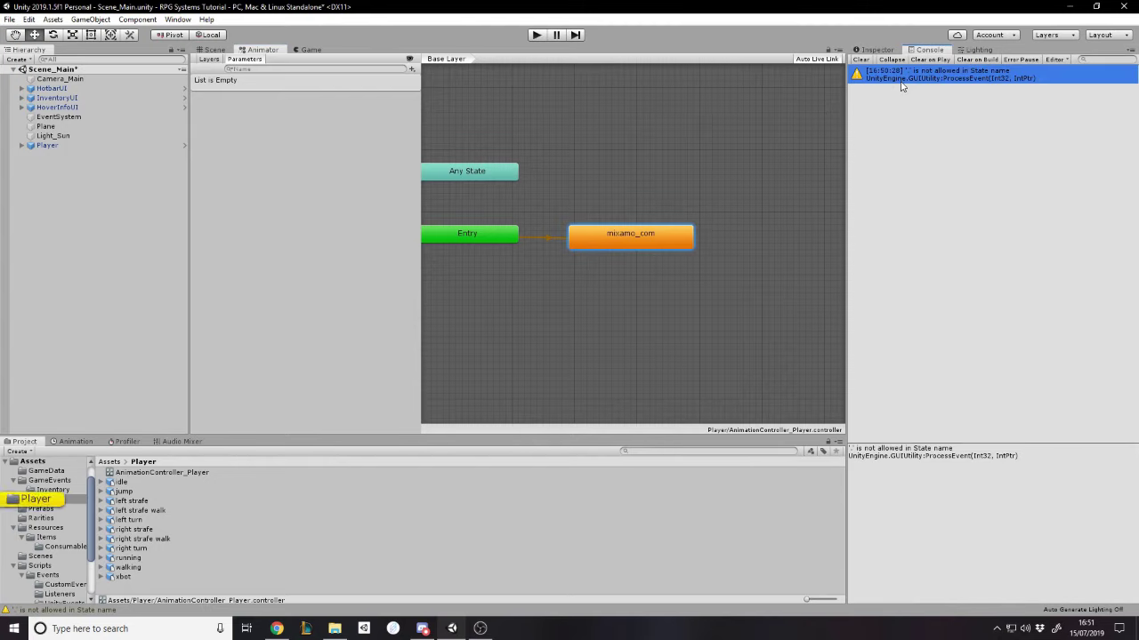
click(860, 59)
click(875, 51)
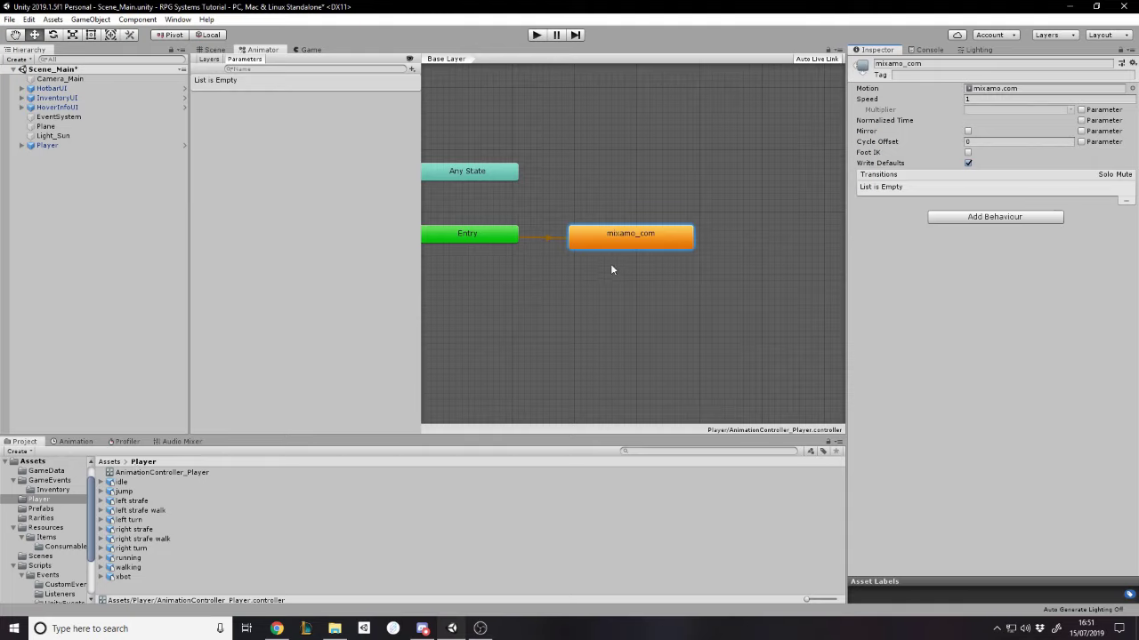
Rename the mixamo_com state in the Base Layer as Idle
click(914, 65)
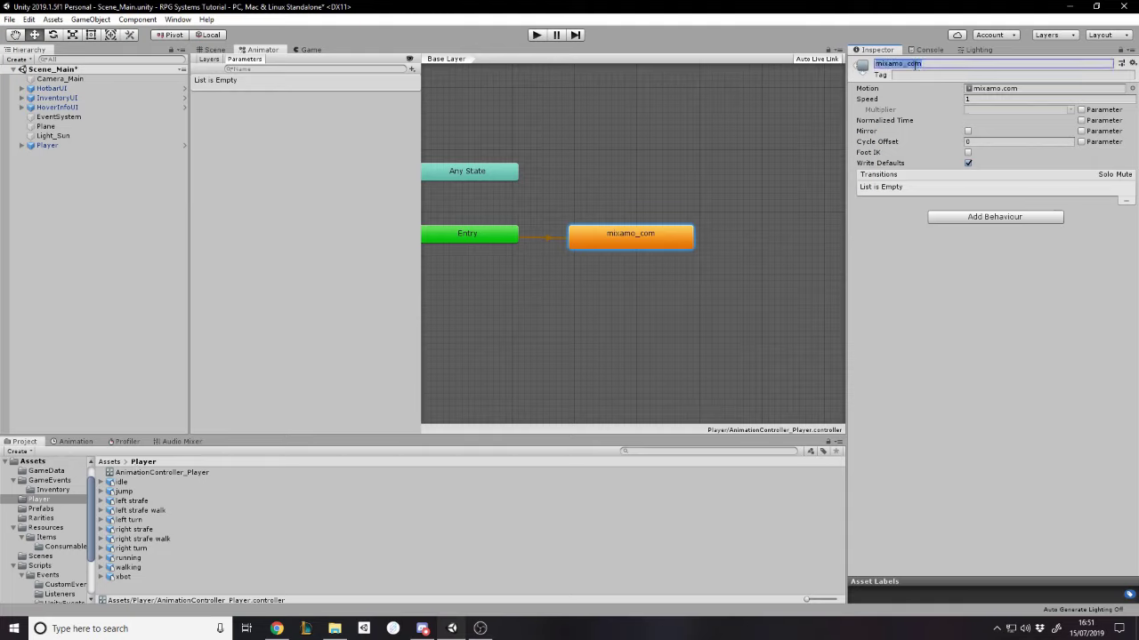
text(Idle)
key(Return)
click(914, 298)
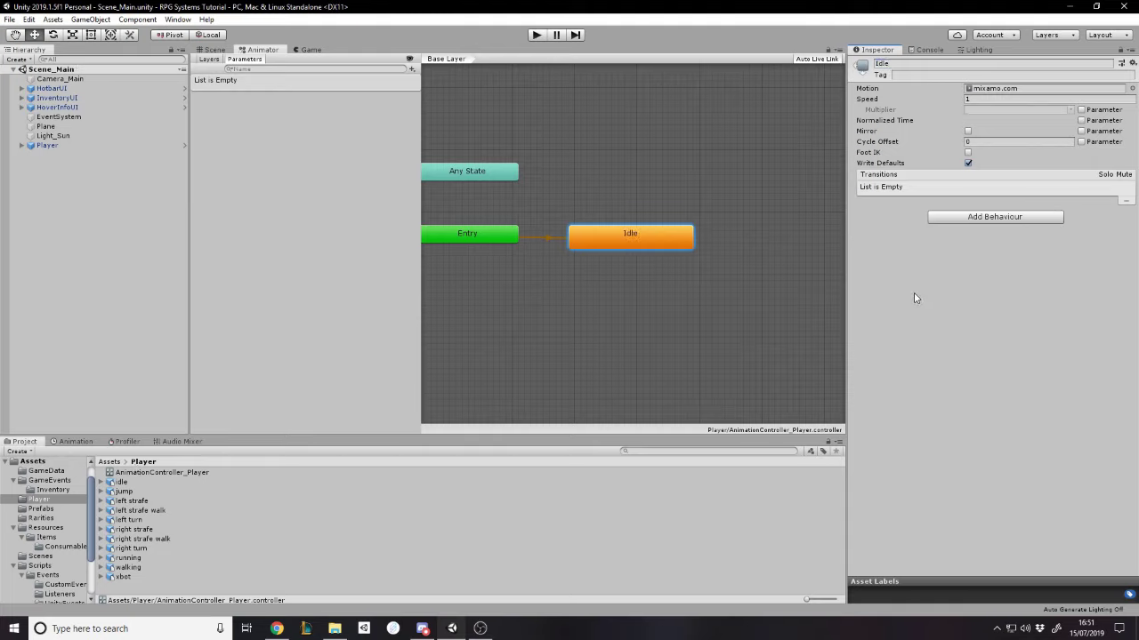
click(682, 287)
scroll(658, 302, down, 2)
scroll(660, 284, up, 4)
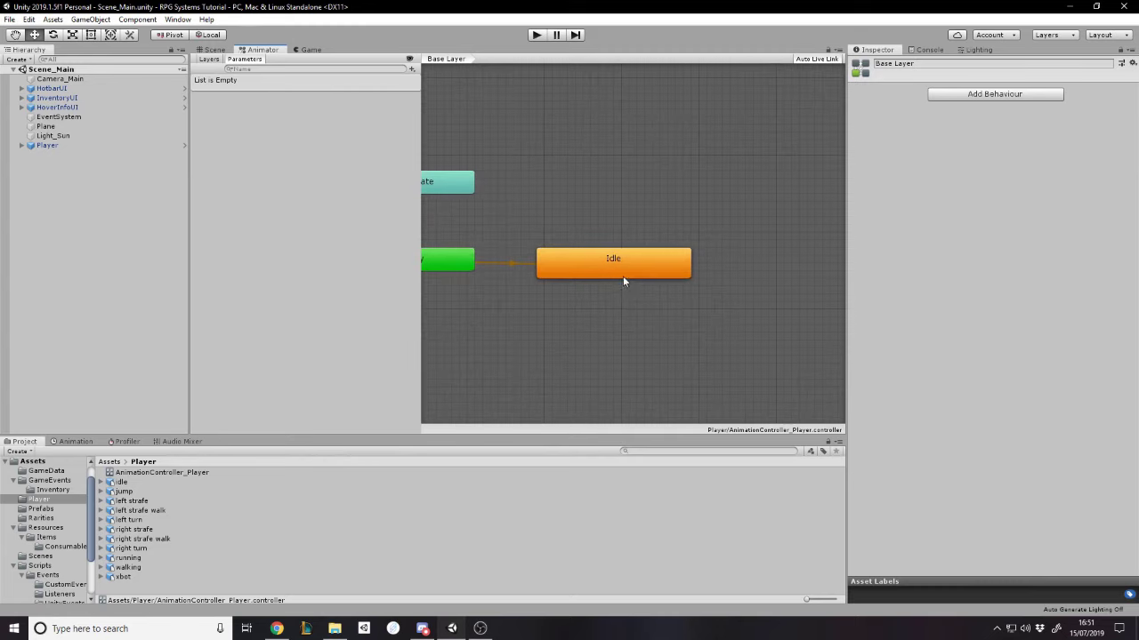
scroll(623, 278, down, 2)
click(621, 272)
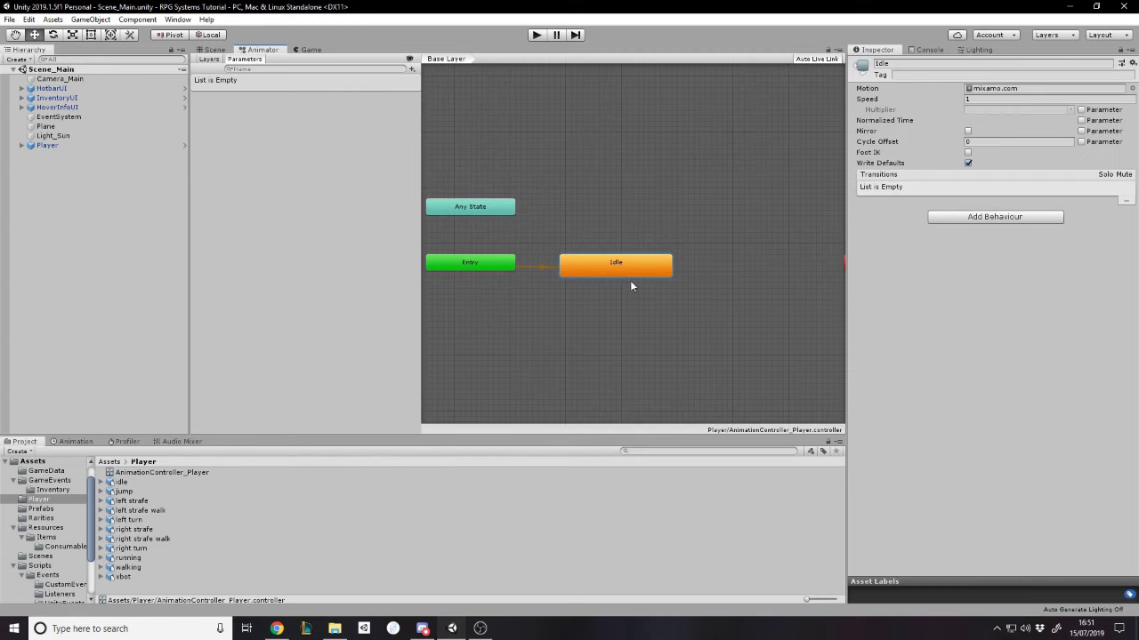
click(447, 173)
Add two float parameters named Horizontal and Vertical to the animator controller
click(411, 68)
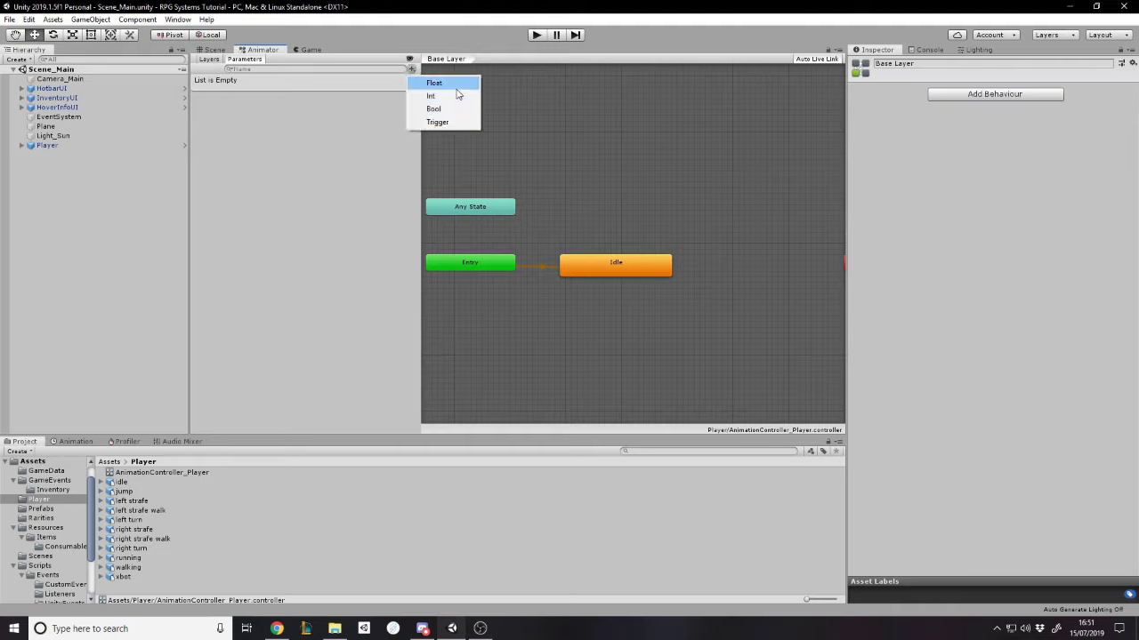
click(454, 84)
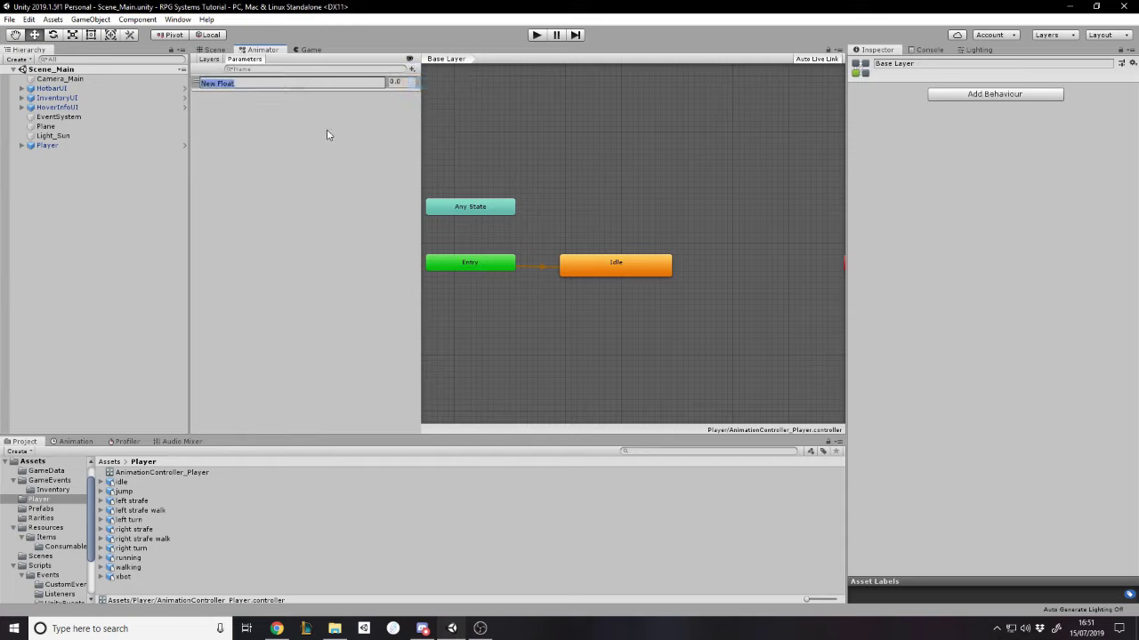
text(Horizontal)
key(Return)
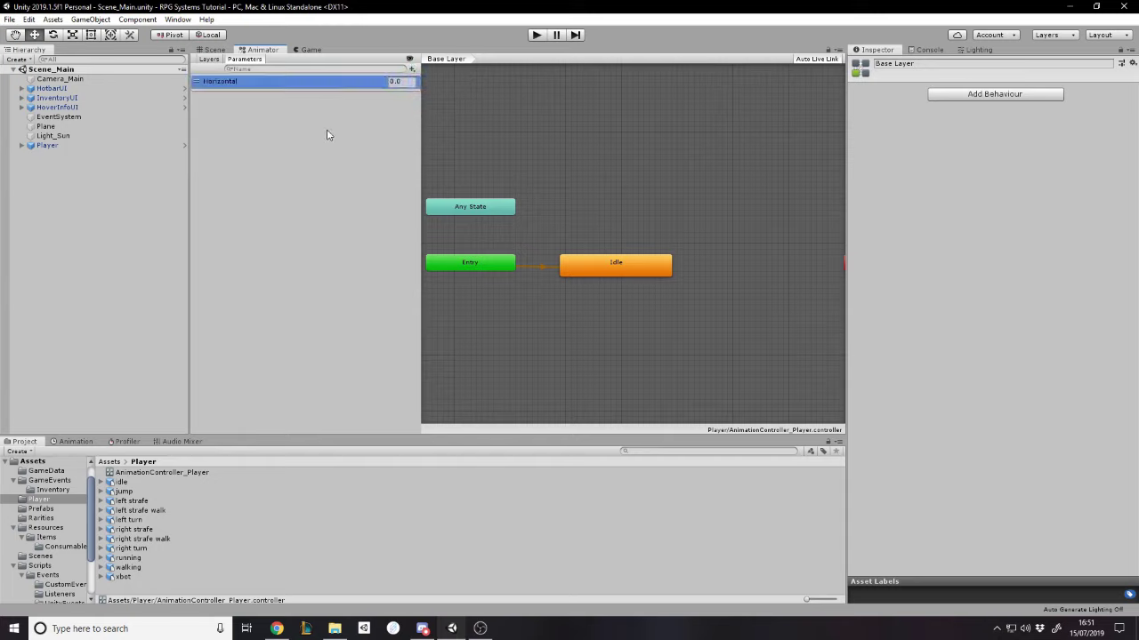
click(411, 68)
click(413, 82)
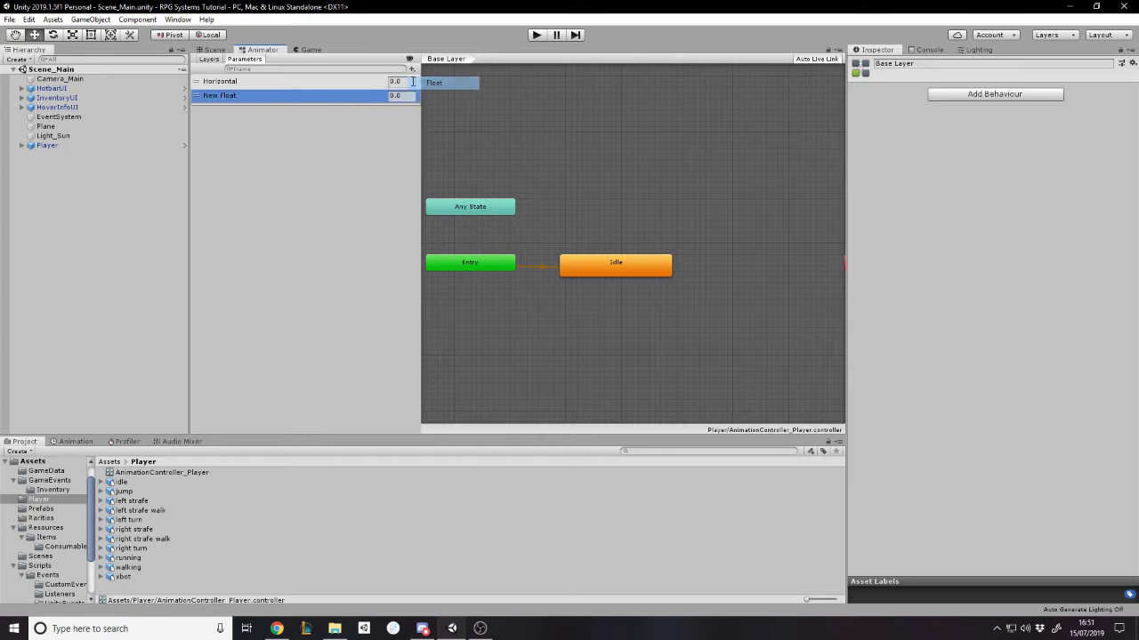
text(Vertical)
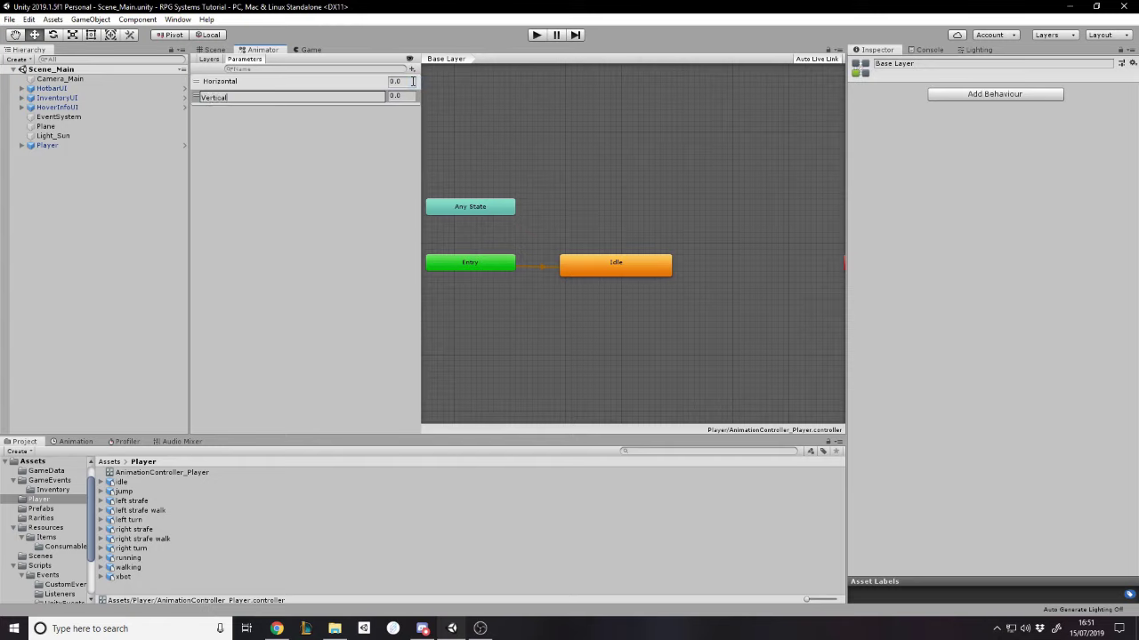
key(Return)
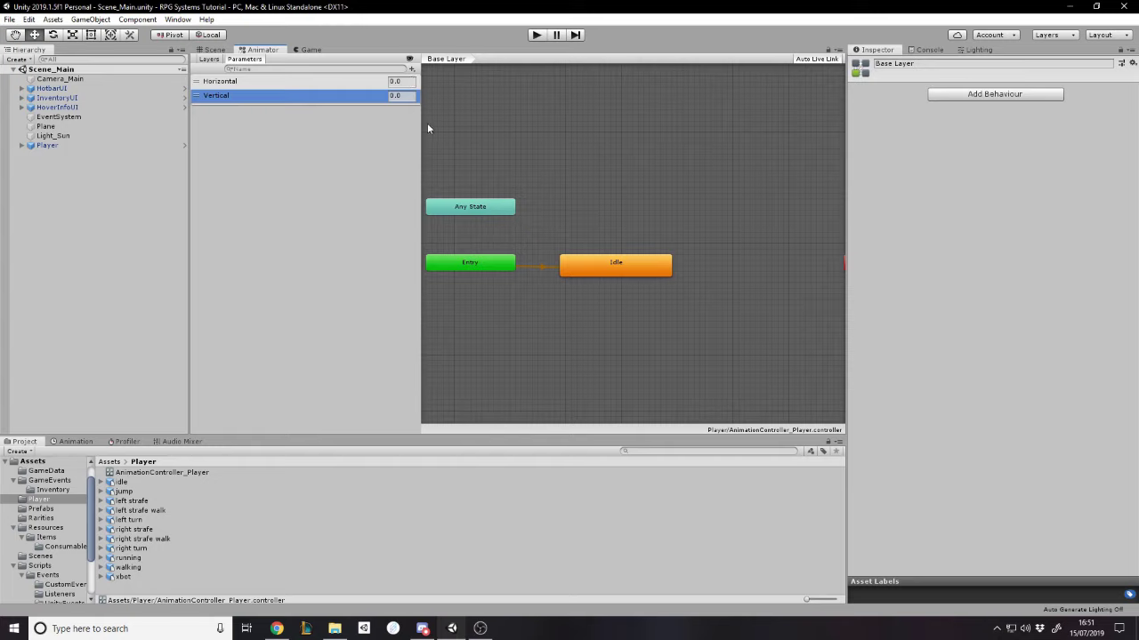
click(536, 129)
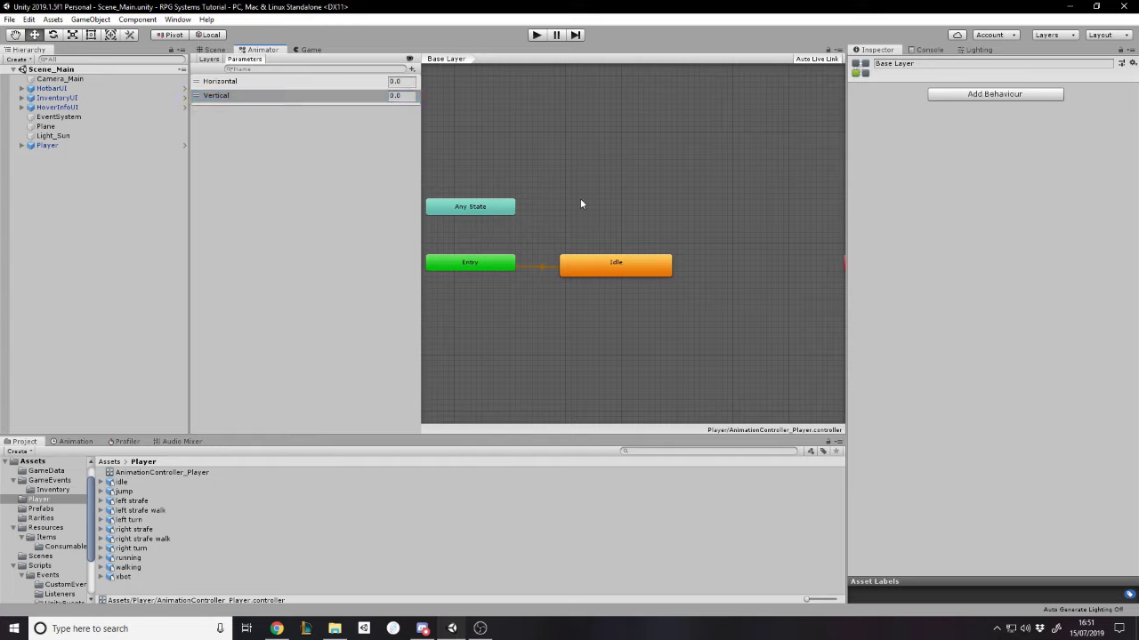
Delete the Idle state and create a state from a new blend tree in its place beside Entry
click(592, 264)
key(Delete)
right_click(495, 262)
right_click(628, 257)
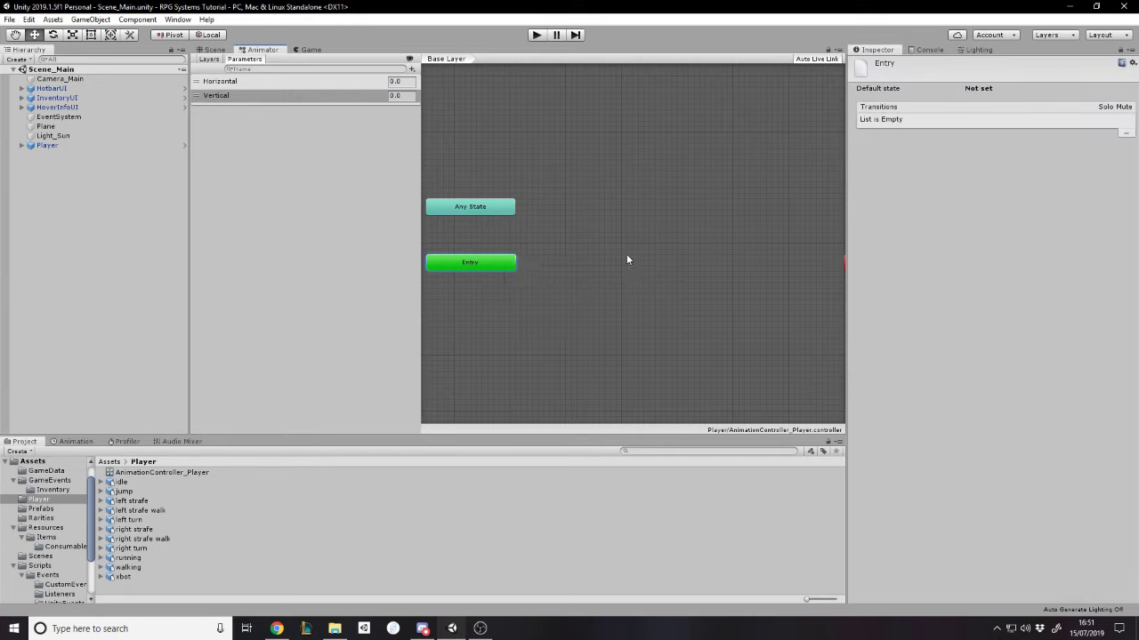
right_click(627, 257)
mouse_move(684, 266)
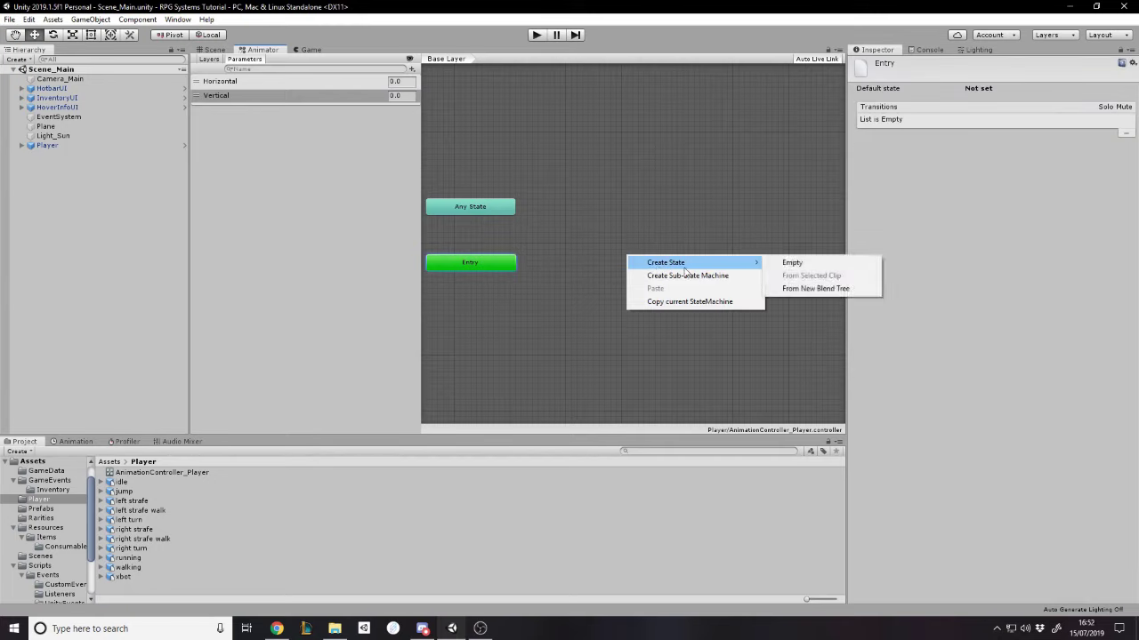
click(815, 288)
drag(716, 272, 659, 283)
Rename the blend tree state as Locomotion, then open it and select its Blend Tree node
click(916, 64)
text(Loc)
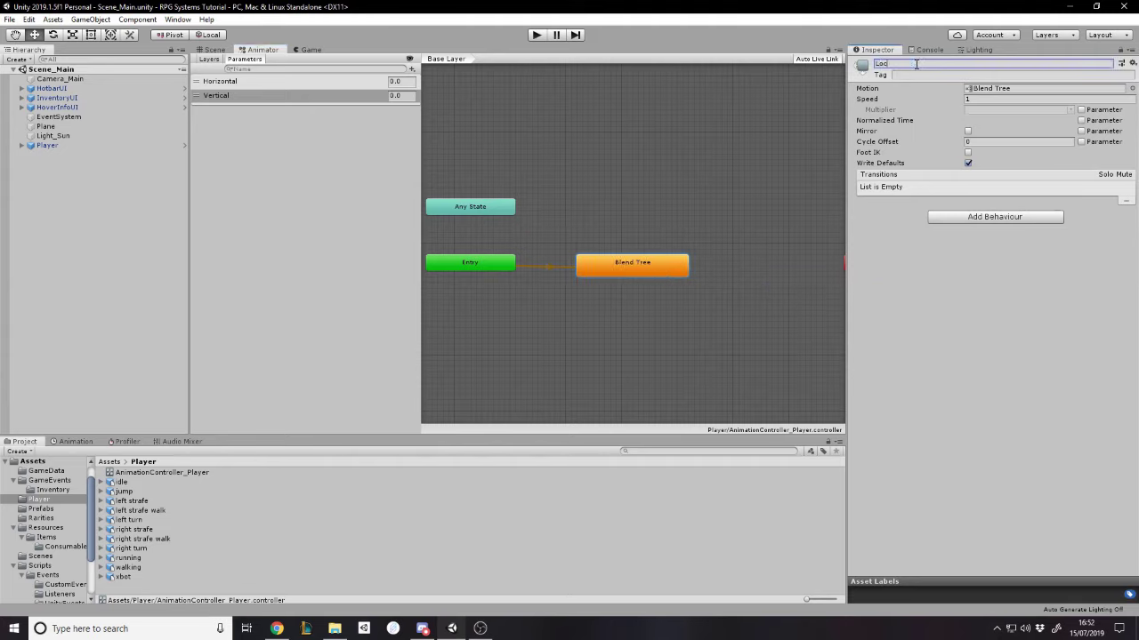
text(omotion)
key(Return)
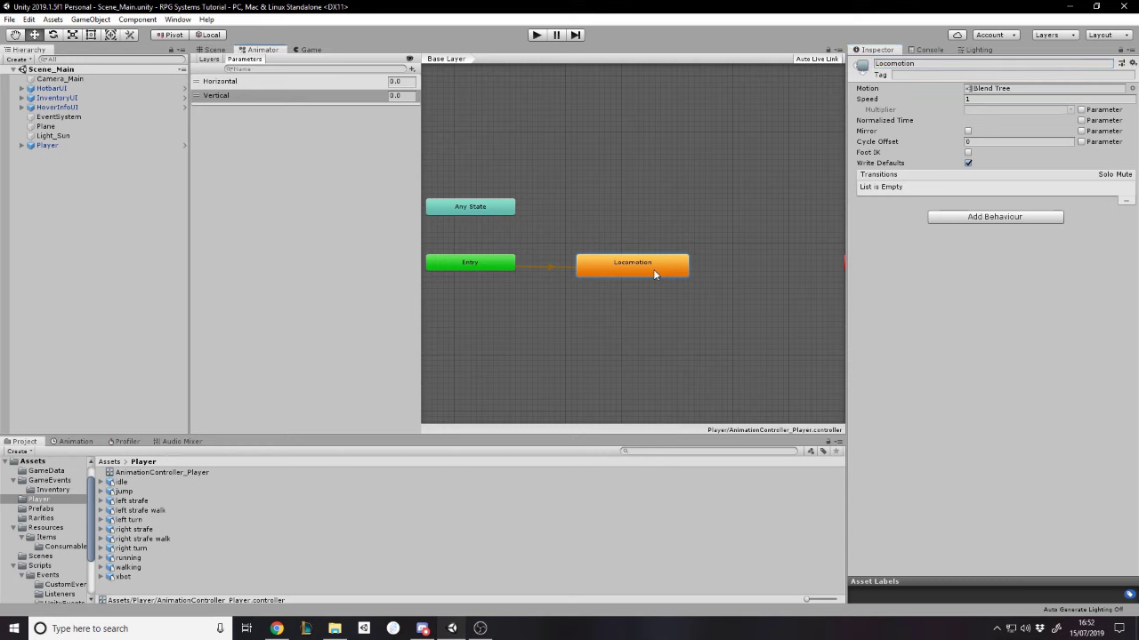
double_click(653, 269)
click(652, 240)
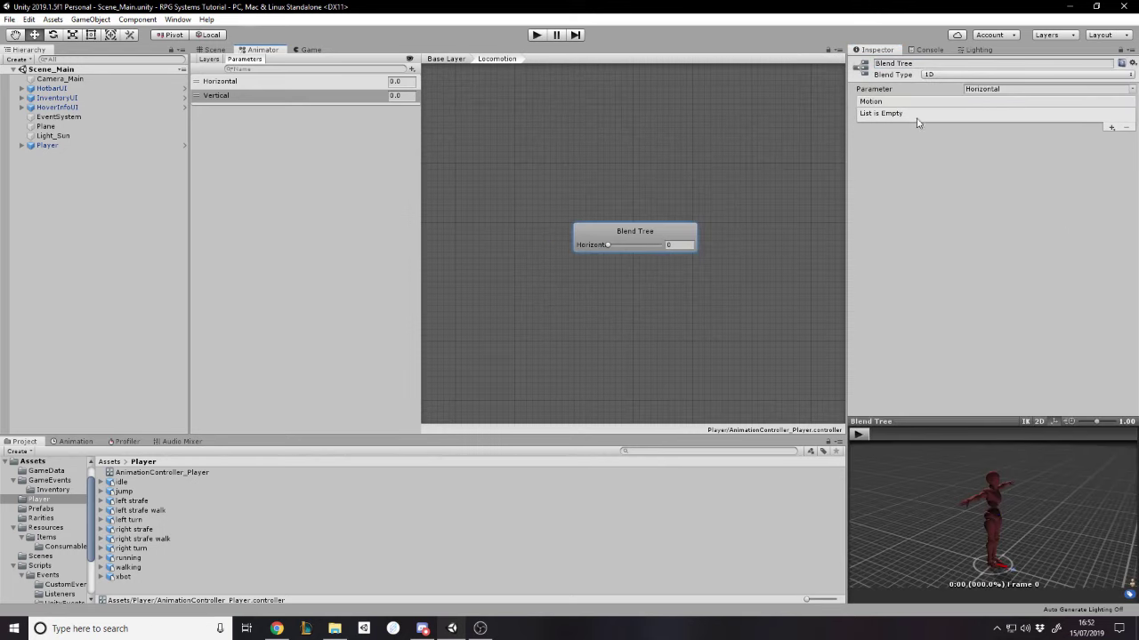
Set the blend type to 2D Simple Directional with Horizontal and Vertical as its parameters
click(985, 77)
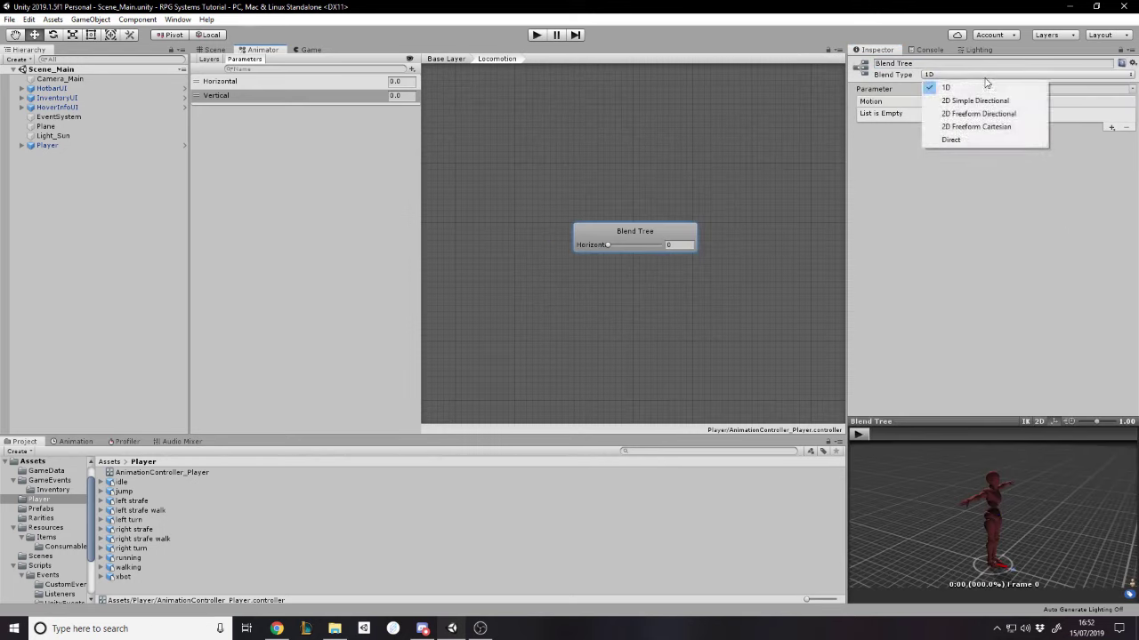
click(975, 101)
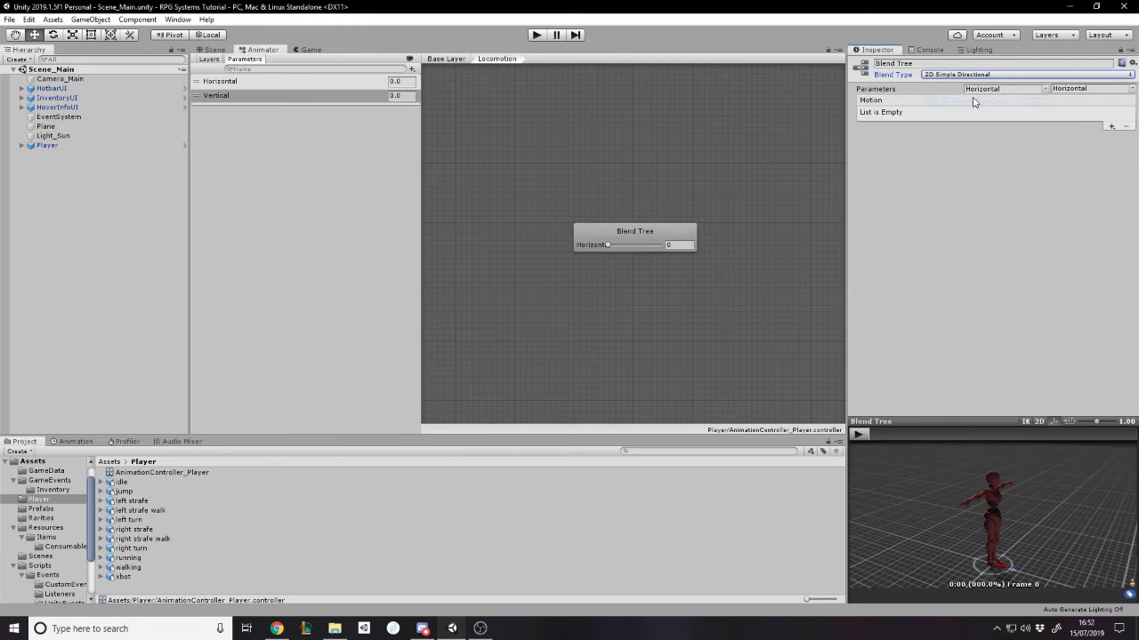
click(1126, 89)
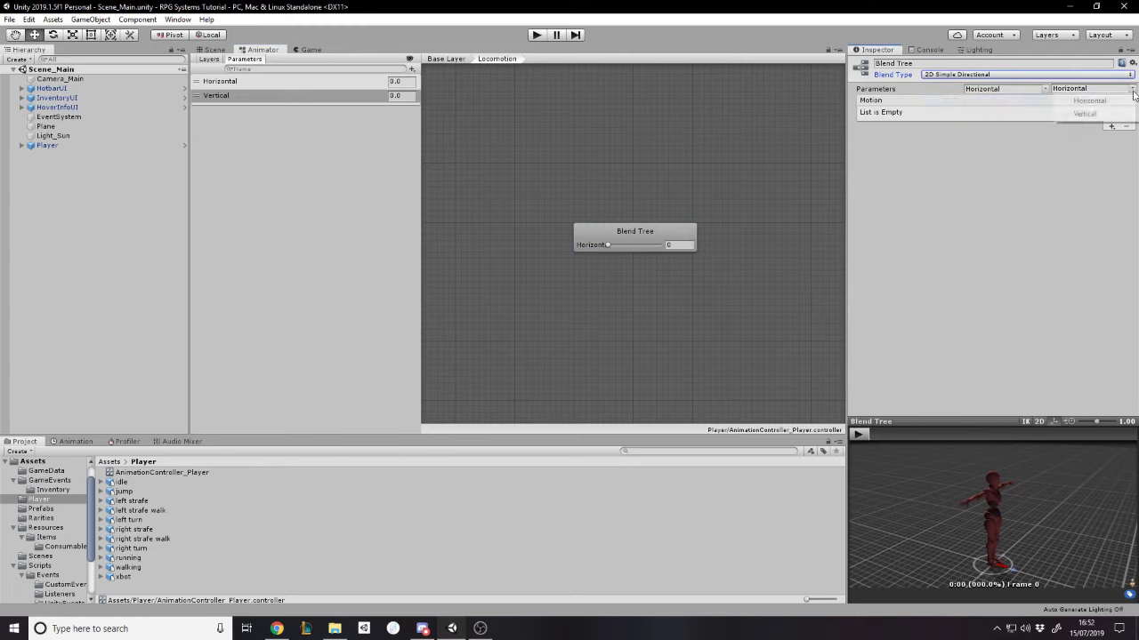
click(1088, 112)
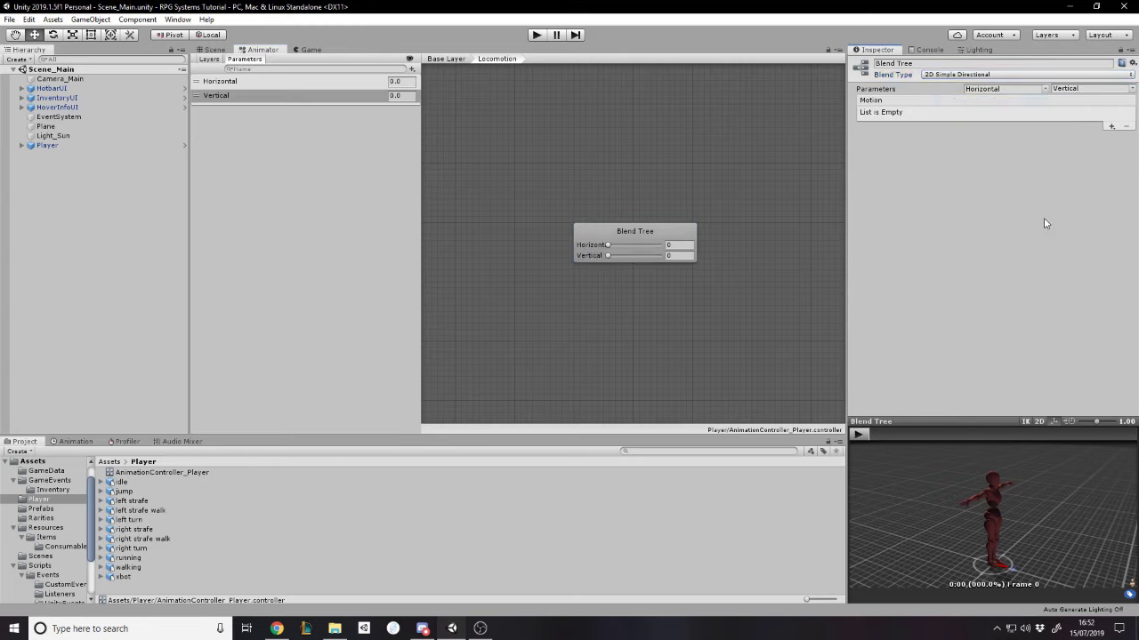
click(1111, 127)
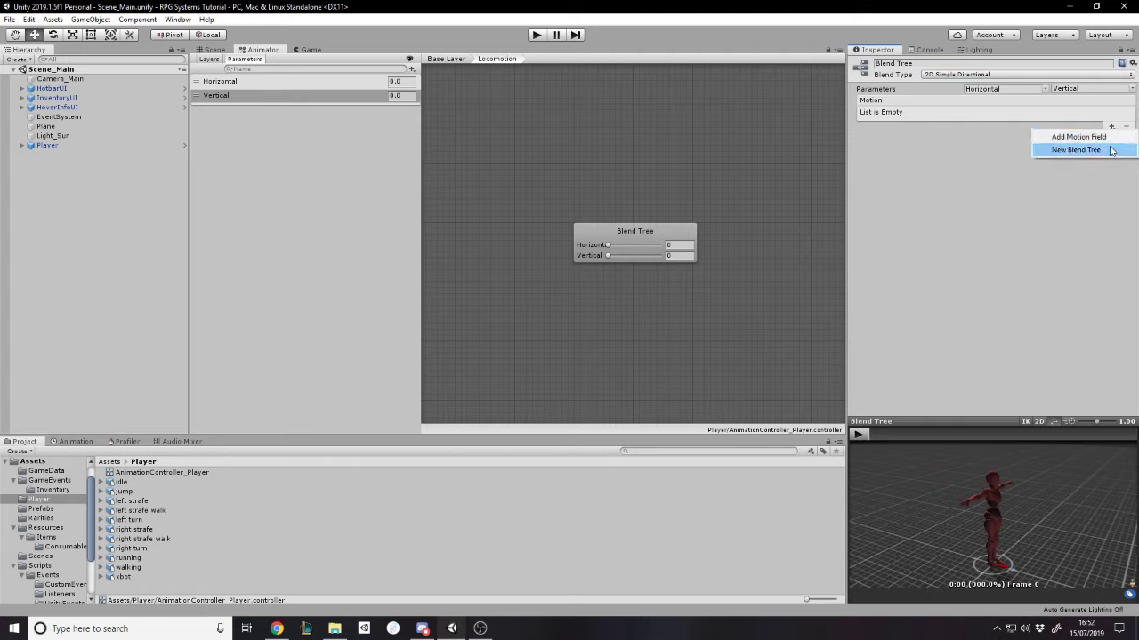
click(1111, 149)
click(827, 230)
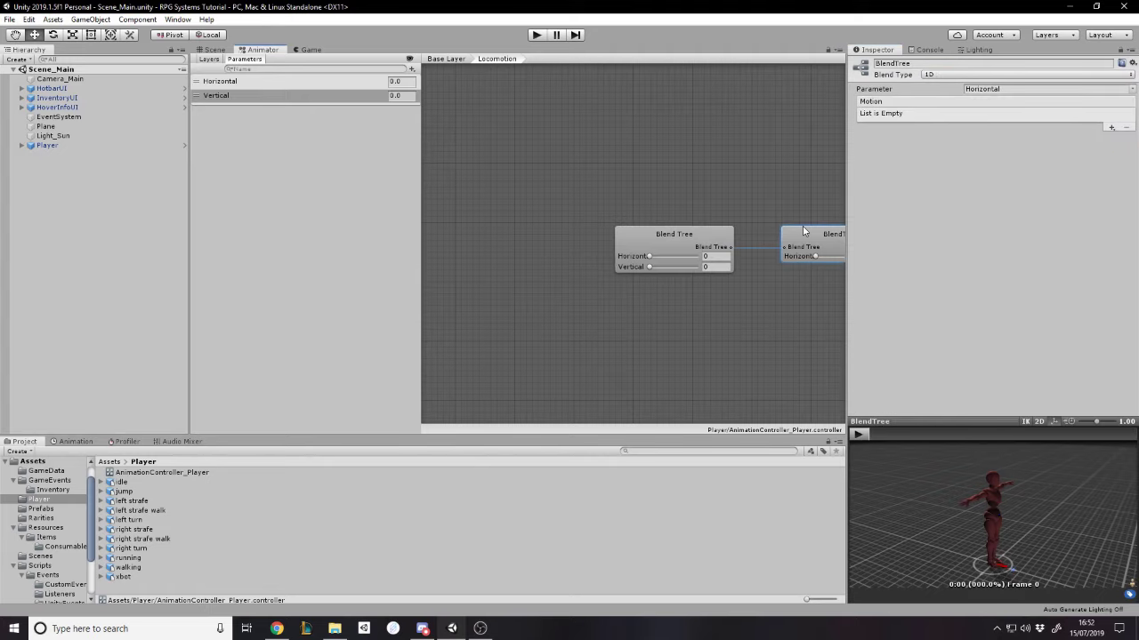
key(Delete)
key(Return)
Add three empty motion fields to the Locomotion state's Blend Tree
click(690, 242)
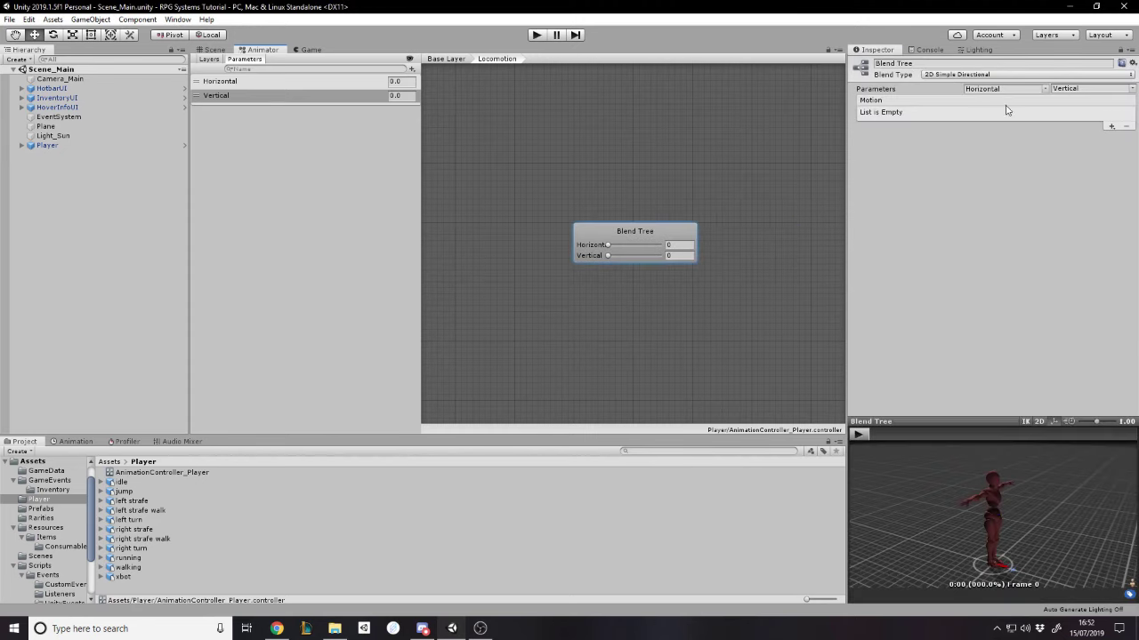
click(1111, 127)
click(1110, 138)
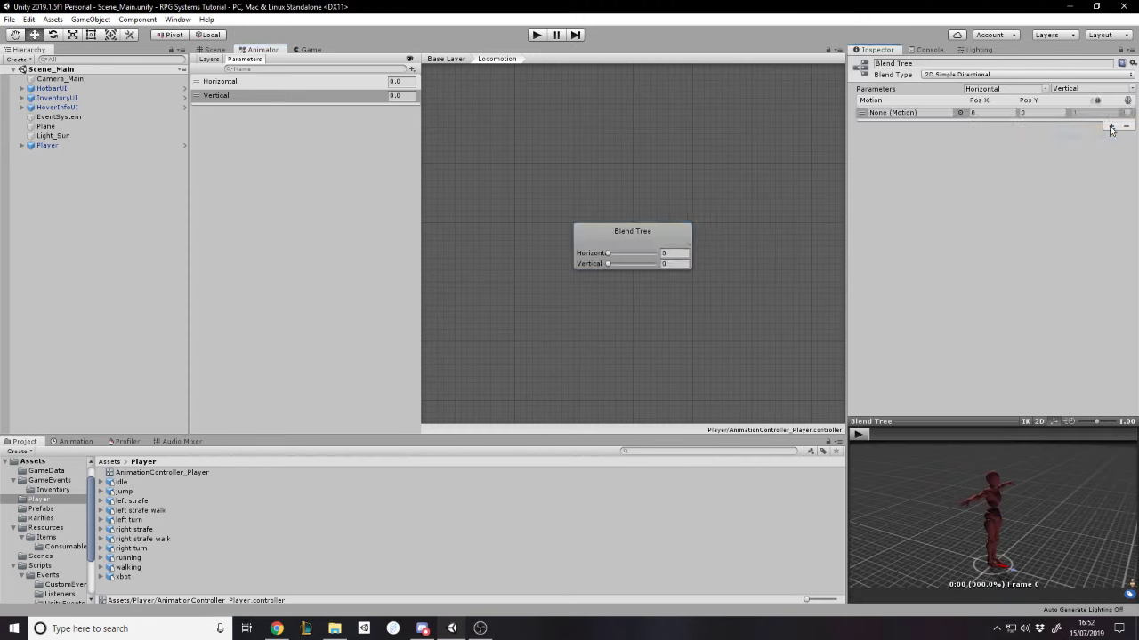
click(1111, 127)
click(1111, 138)
click(1111, 281)
click(1078, 292)
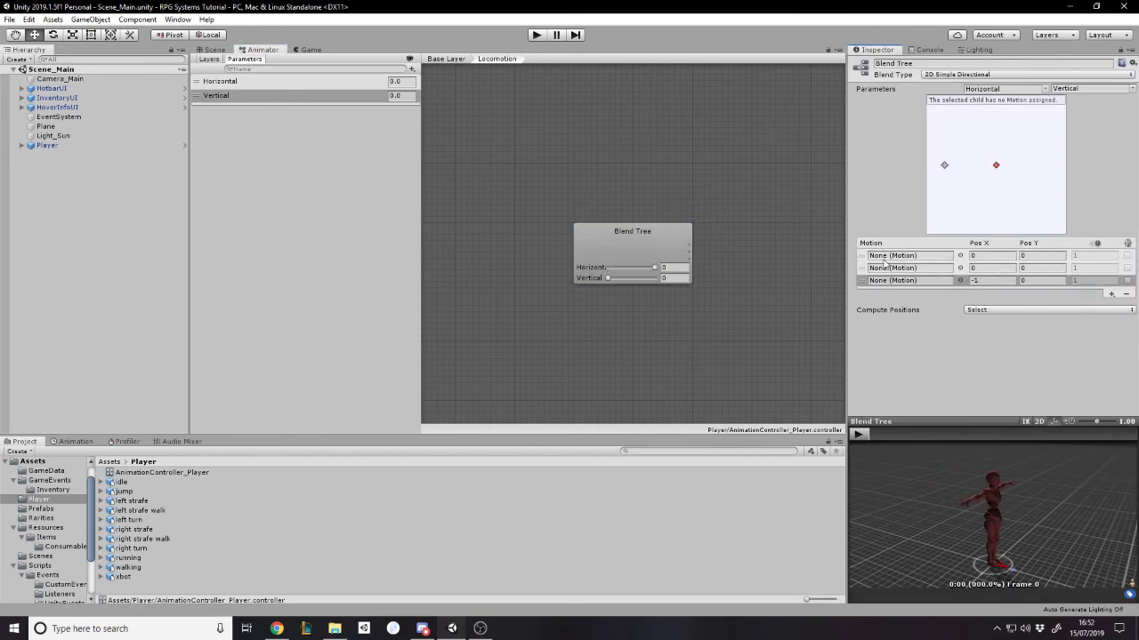
Change the Blend Tree's blend type to 1D
scroll(511, 274, down, 2)
scroll(645, 269, up, 3)
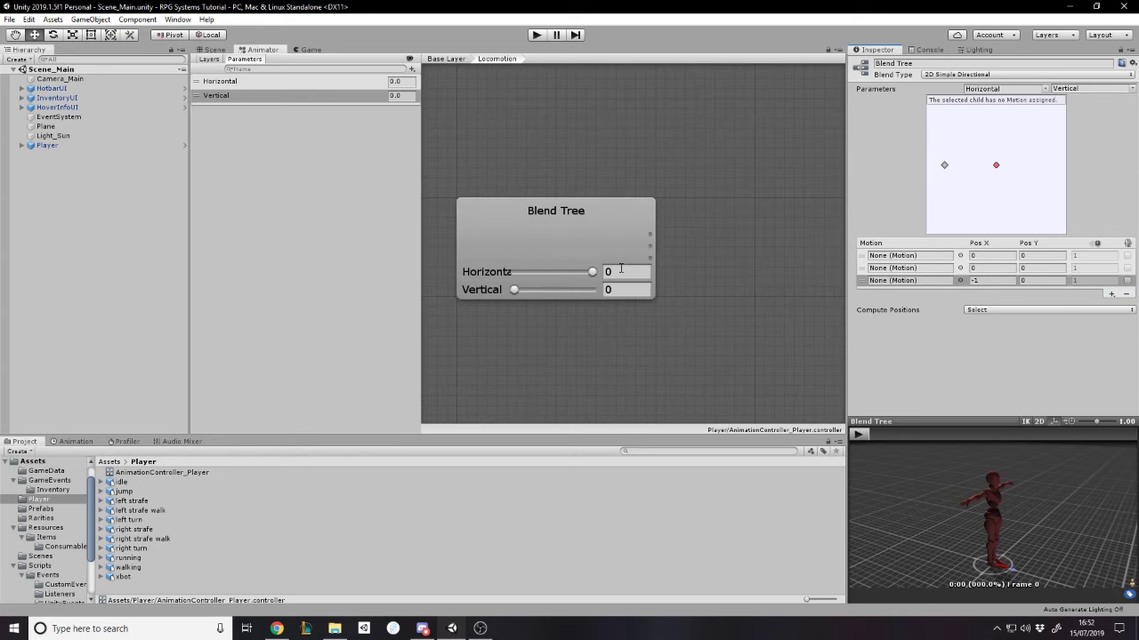
scroll(650, 265, down, 2)
click(976, 76)
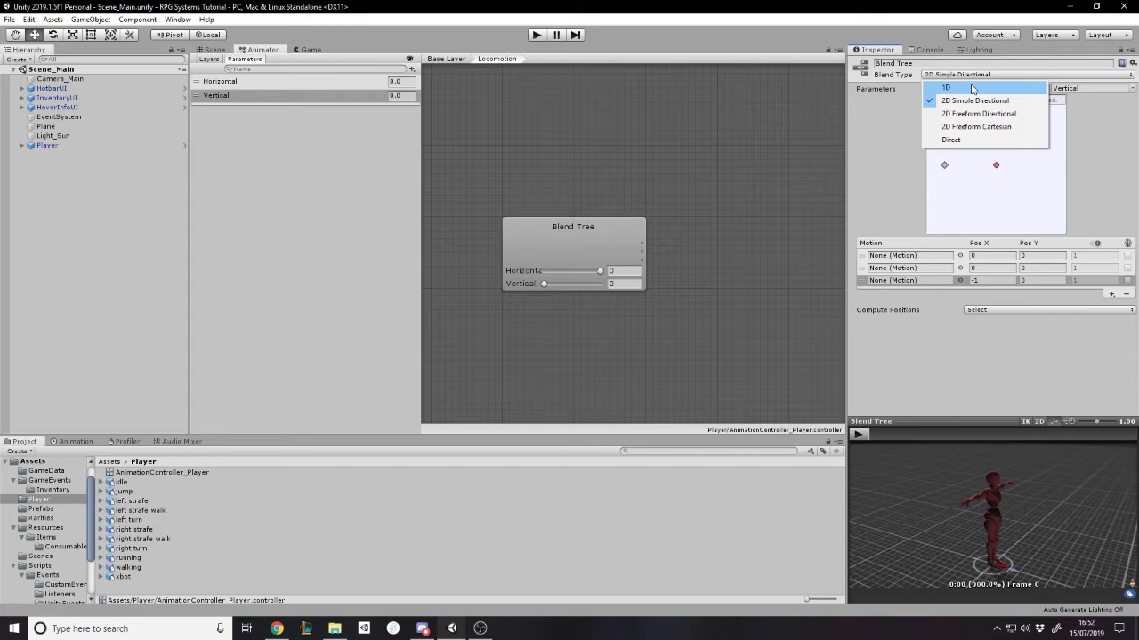
click(972, 88)
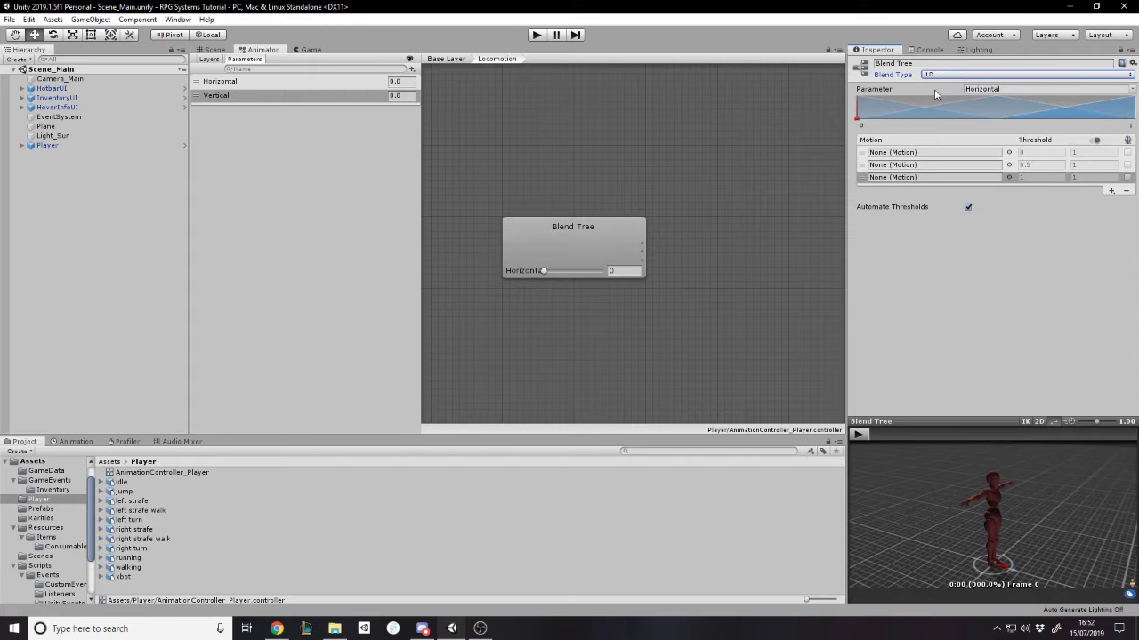
Delete the Vertical parameter and rename the Horizontal parameter as SpeedPercentage
click(346, 96)
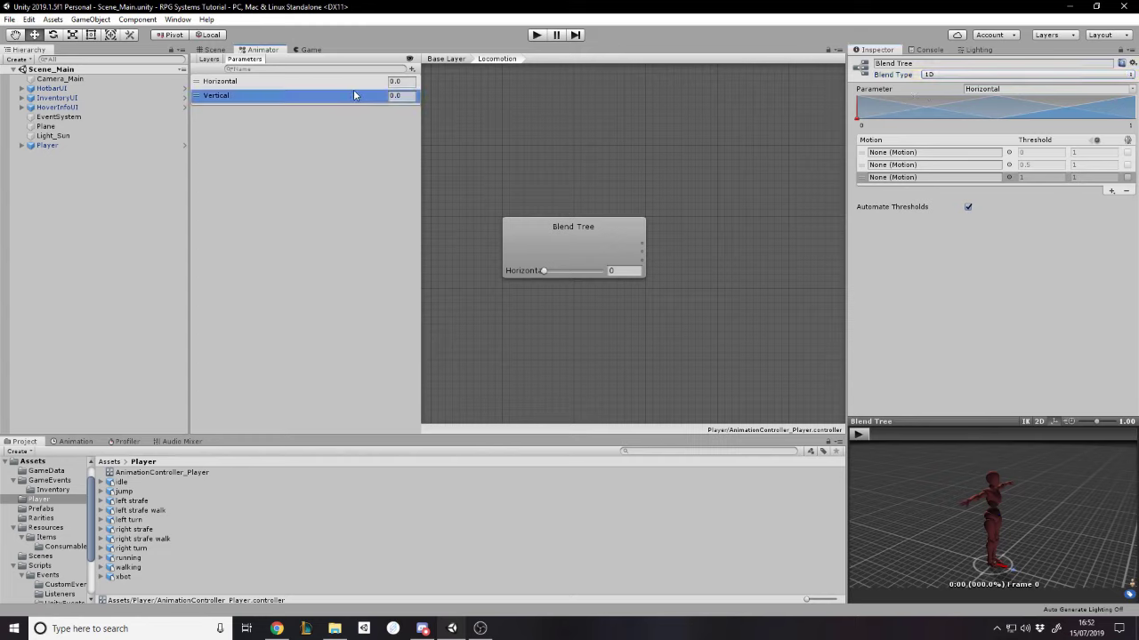
key(Delete)
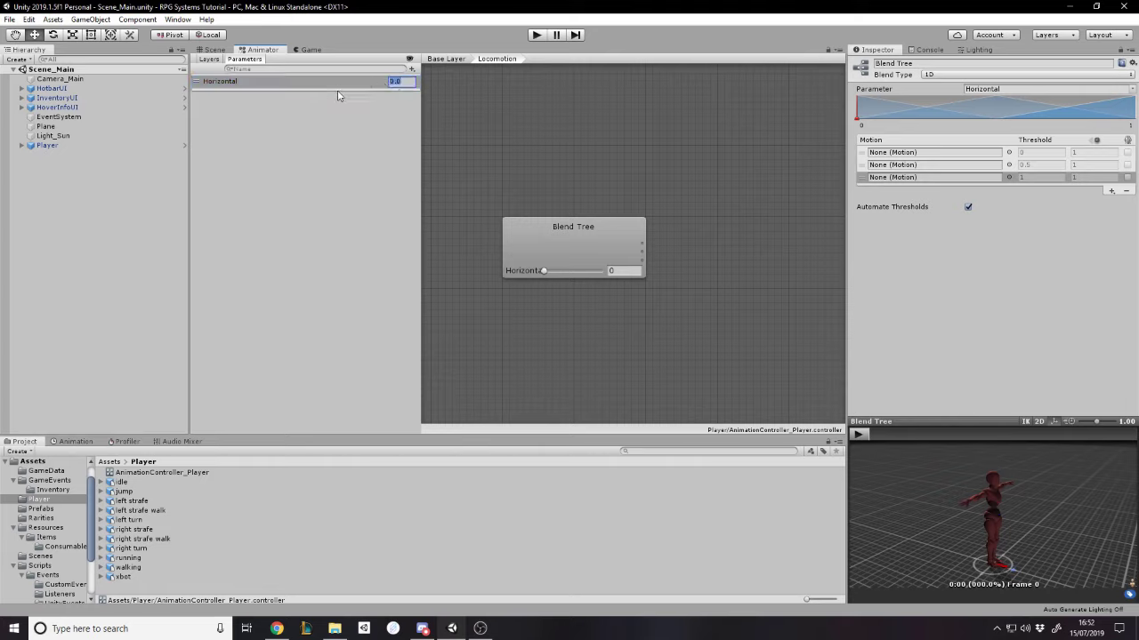
double_click(272, 81)
text(SpeedPer)
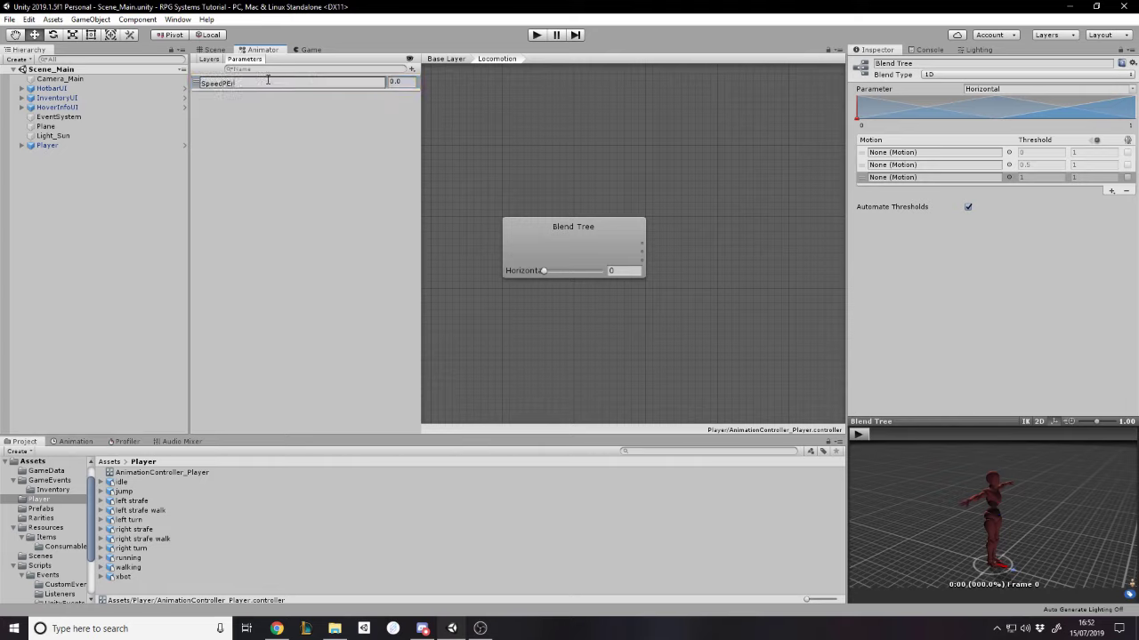
text(centage)
key(Return)
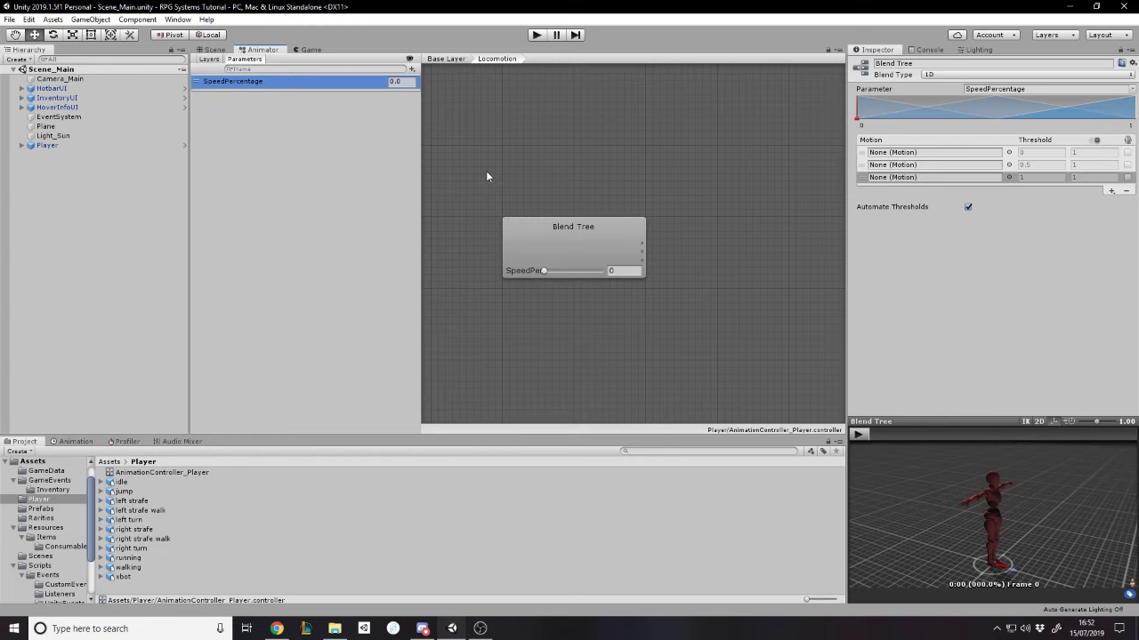
click(573, 224)
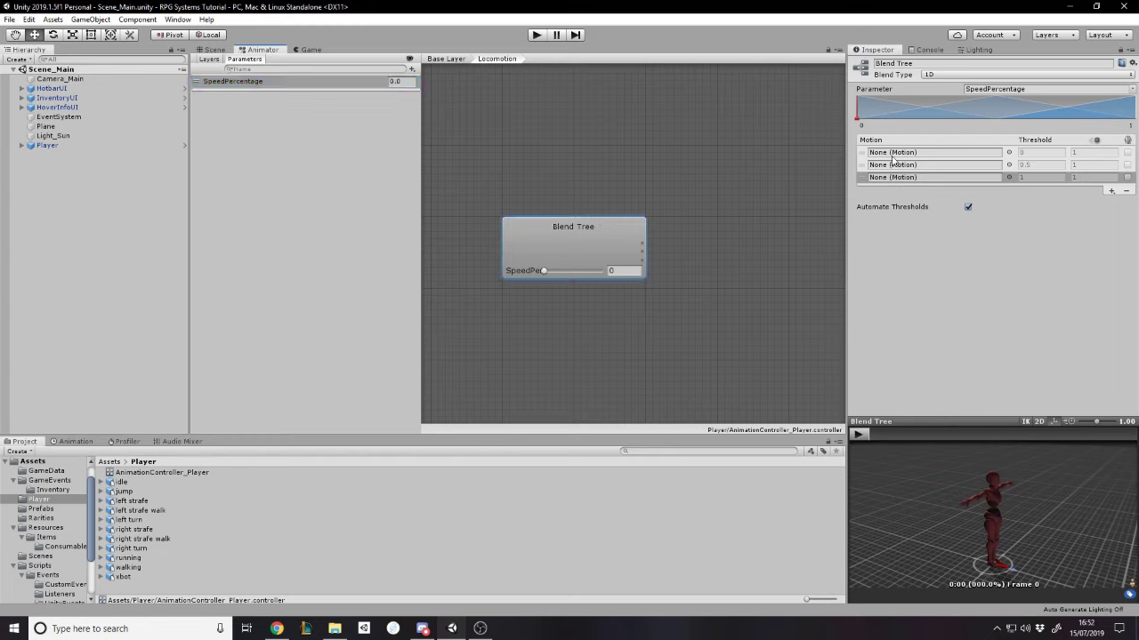
click(1004, 239)
click(1009, 153)
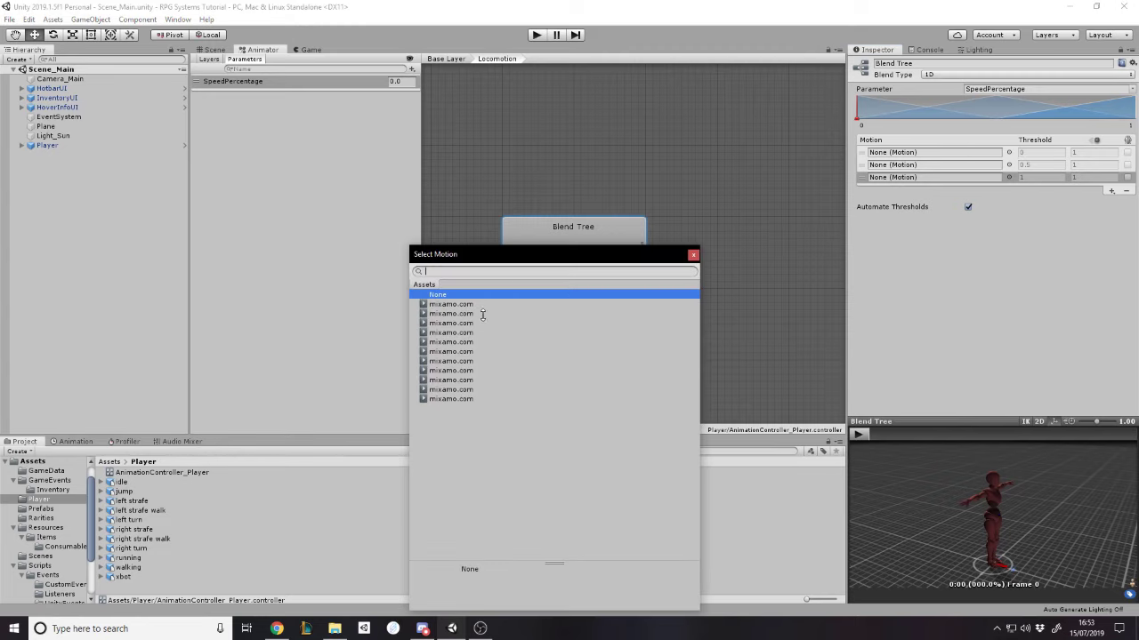
click(693, 255)
Assign the idle model's mixamo.com animation clip to the Blend Tree's first motion field
click(101, 482)
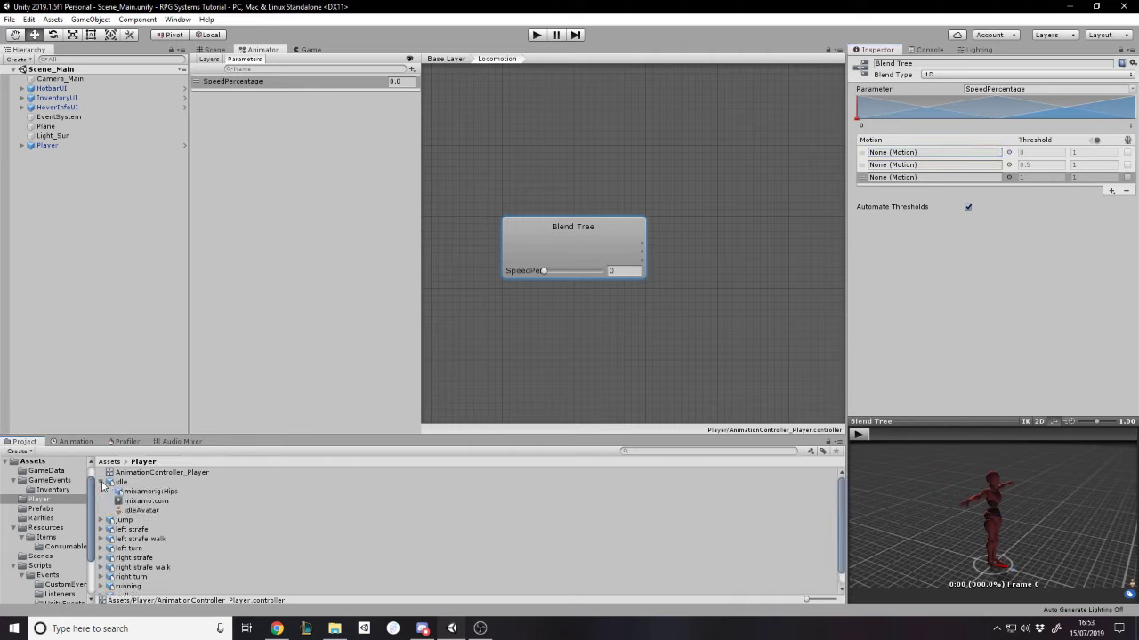
drag(163, 505, 932, 155)
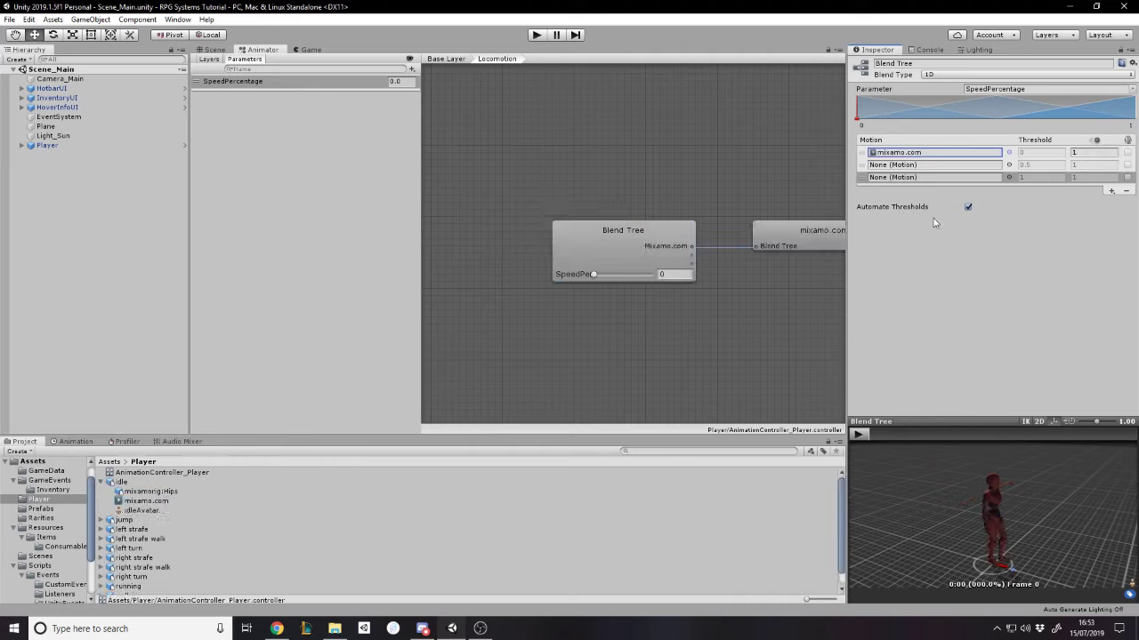
click(166, 504)
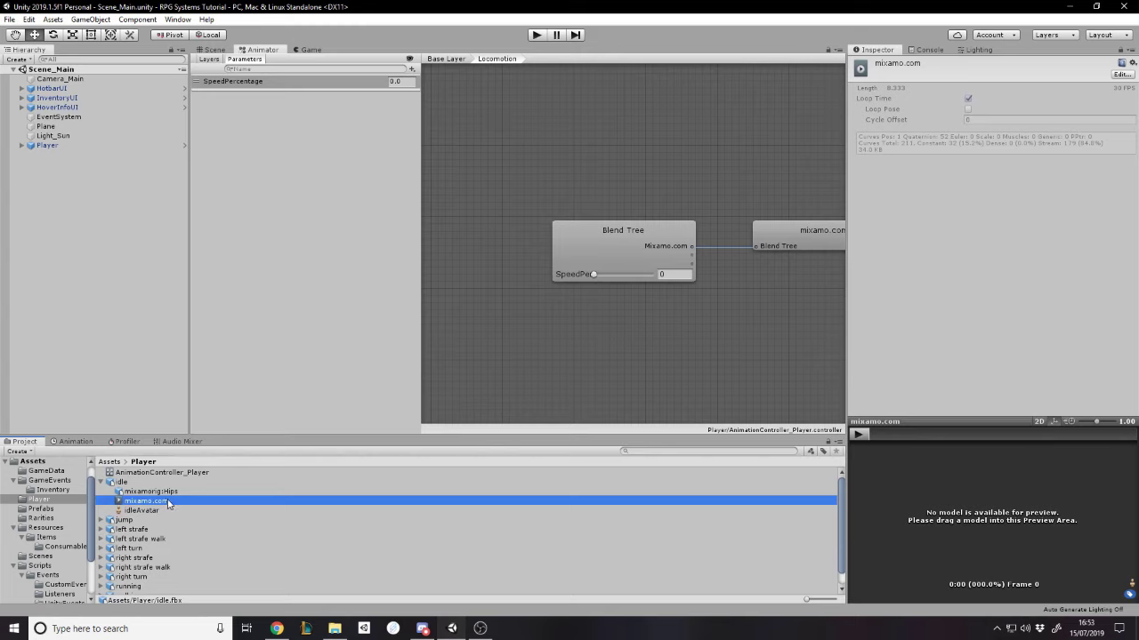
right_click(167, 506)
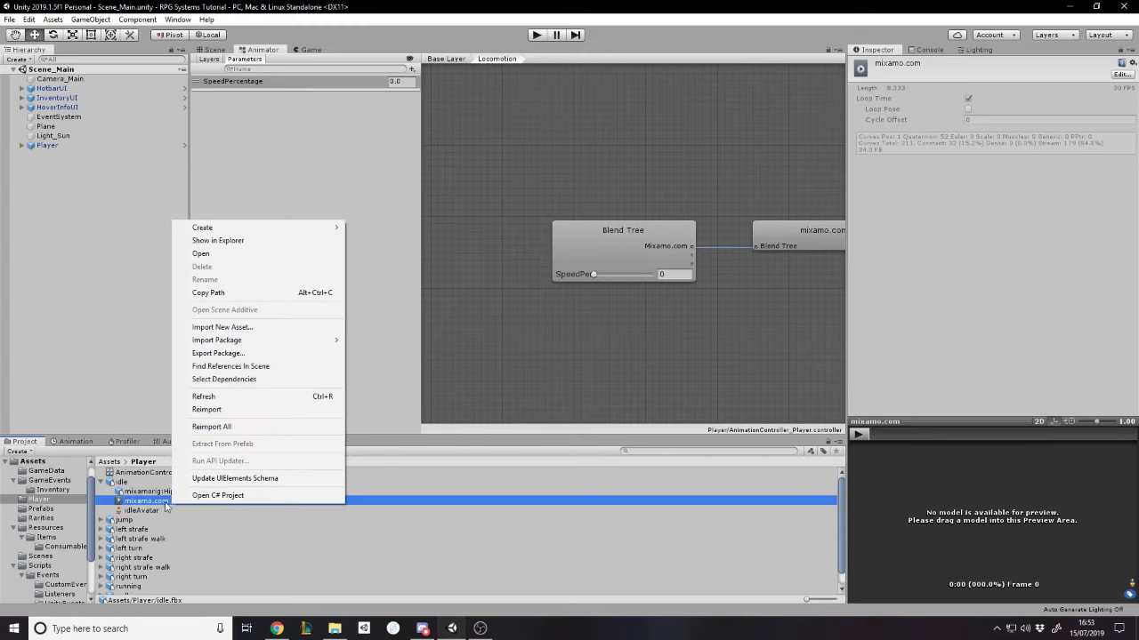
click(133, 484)
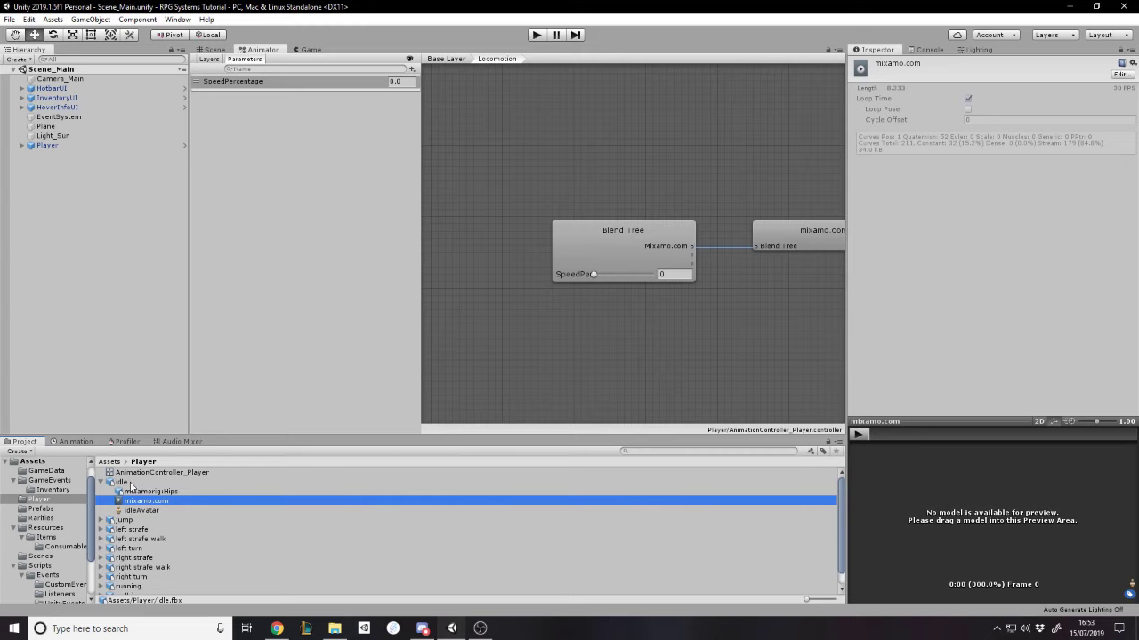
click(109, 483)
click(773, 241)
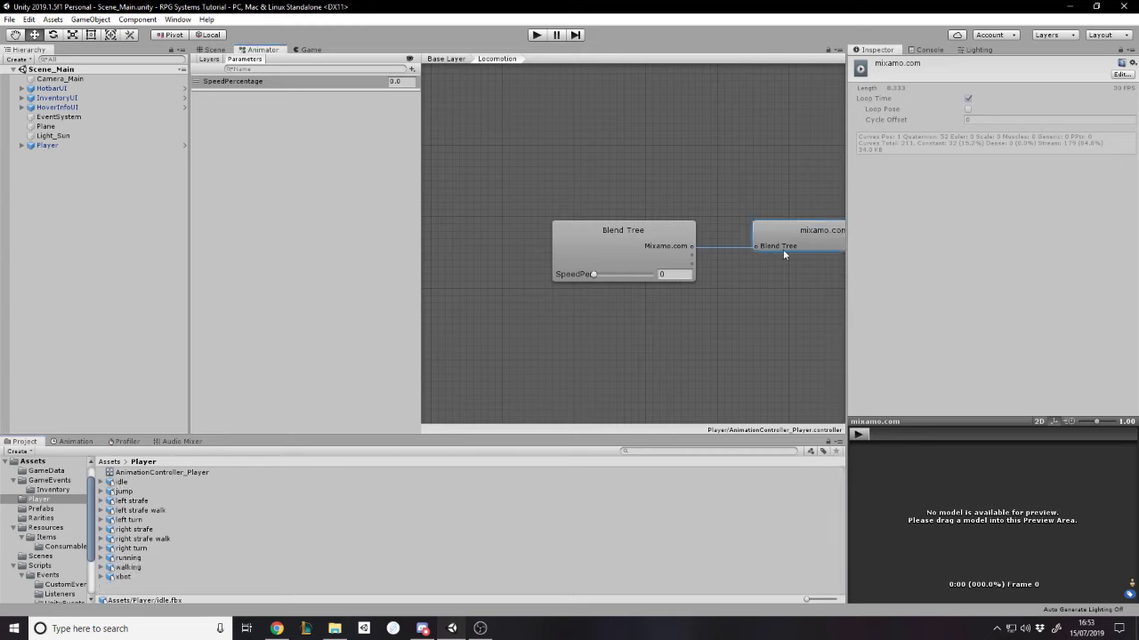
Assign the walking model's clip to the Blend Tree's second motion field and the running model's clip to the third
click(678, 251)
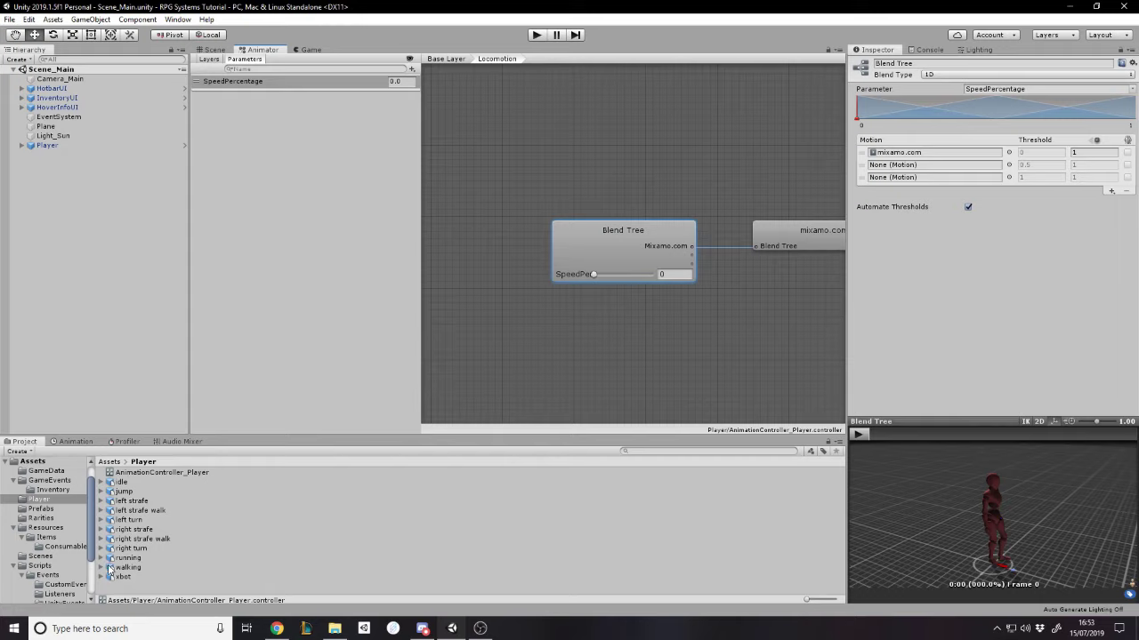
click(101, 567)
drag(141, 584, 918, 165)
click(101, 563)
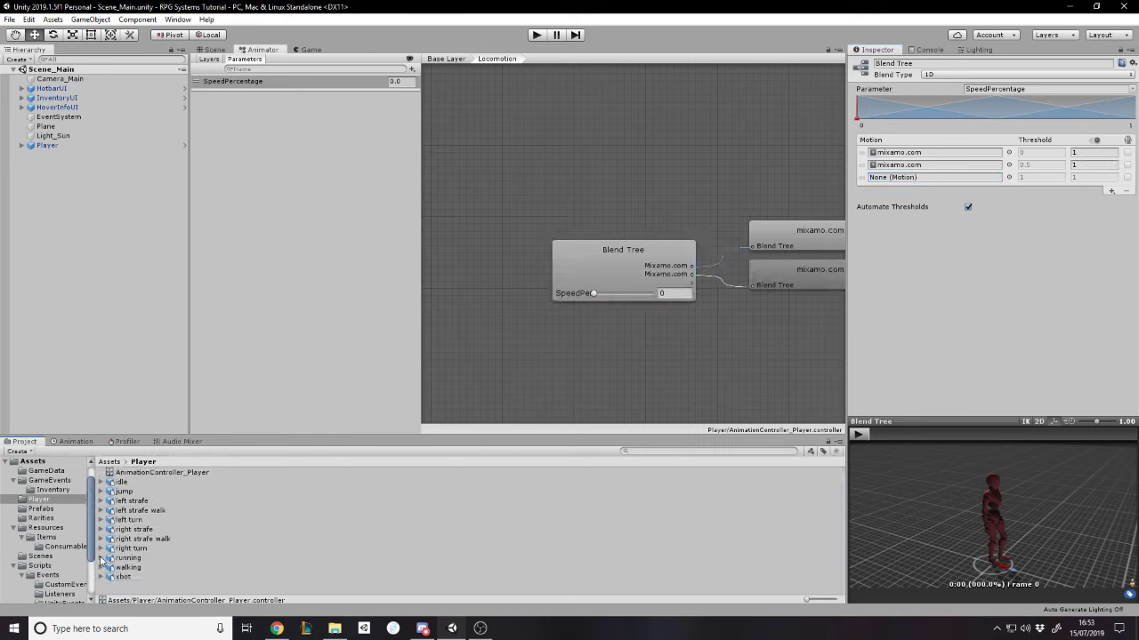
click(102, 558)
drag(142, 576, 935, 178)
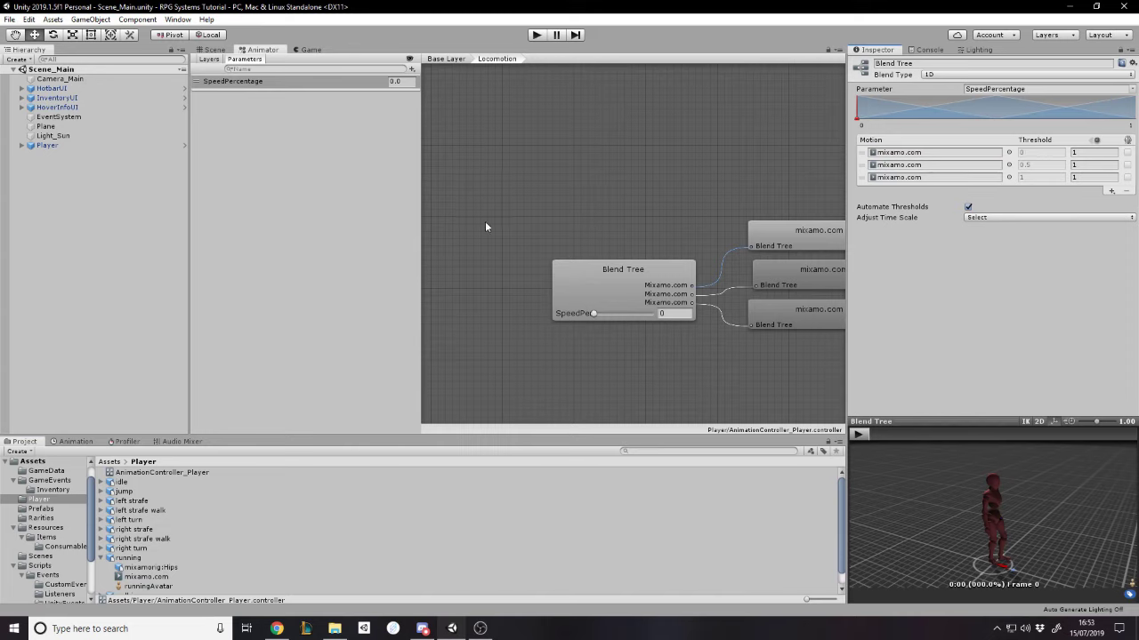
Play the Blend Tree animation in an enlarged preview and test its SpeedPercentage slider
click(859, 435)
drag(968, 422, 969, 340)
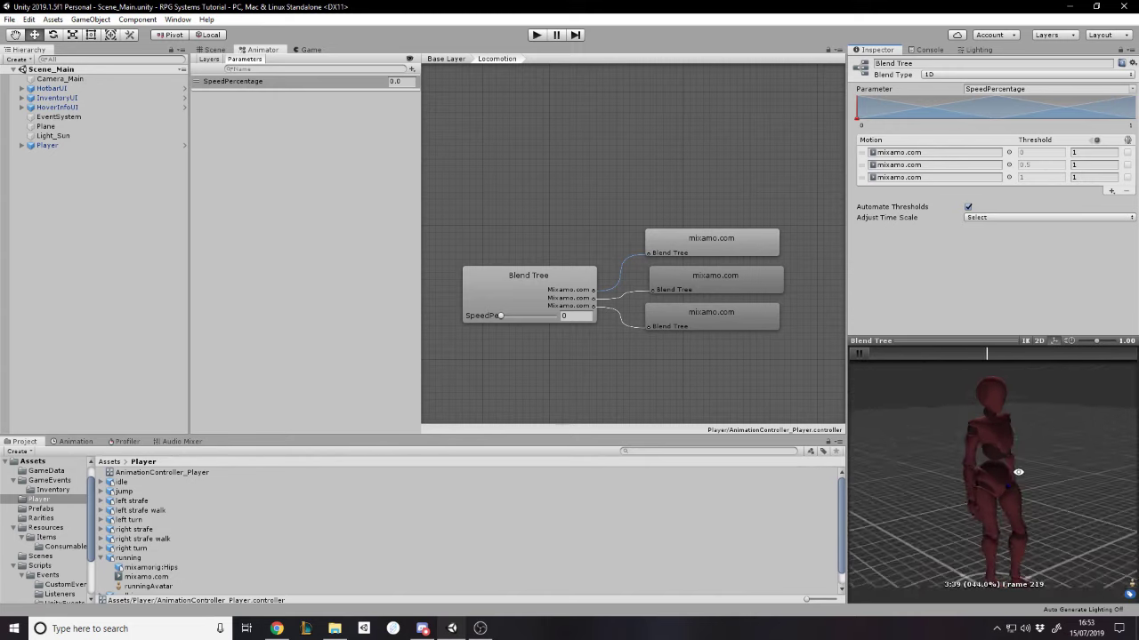
mouse_move(501, 315)
mouse_down()
mouse_move(531, 321)
mouse_move(489, 316)
mouse_up()
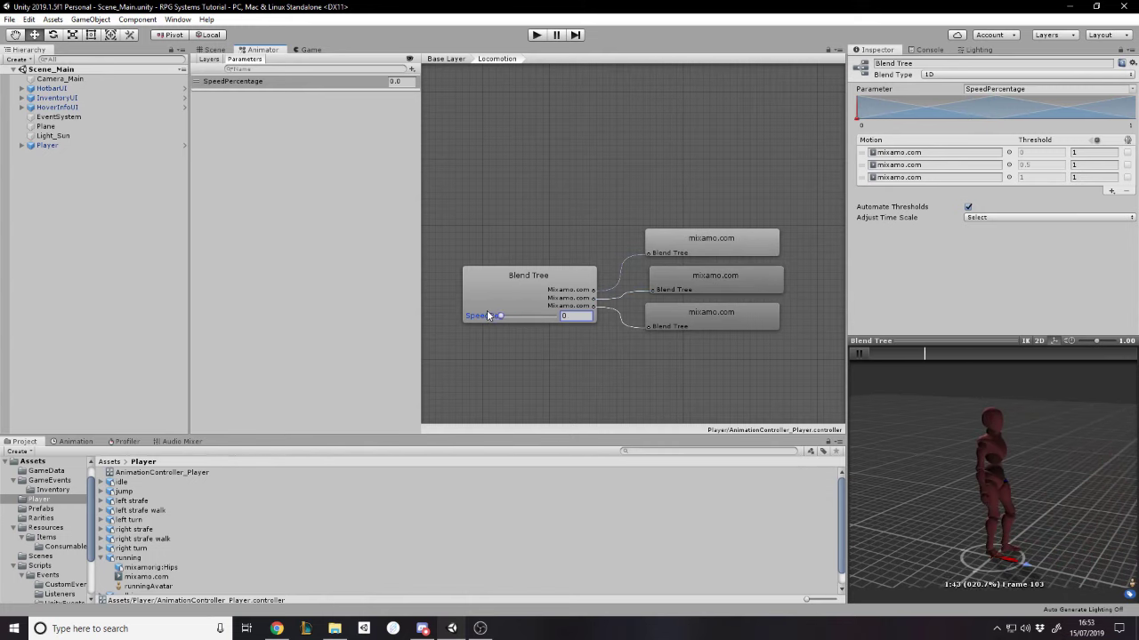
click(446, 210)
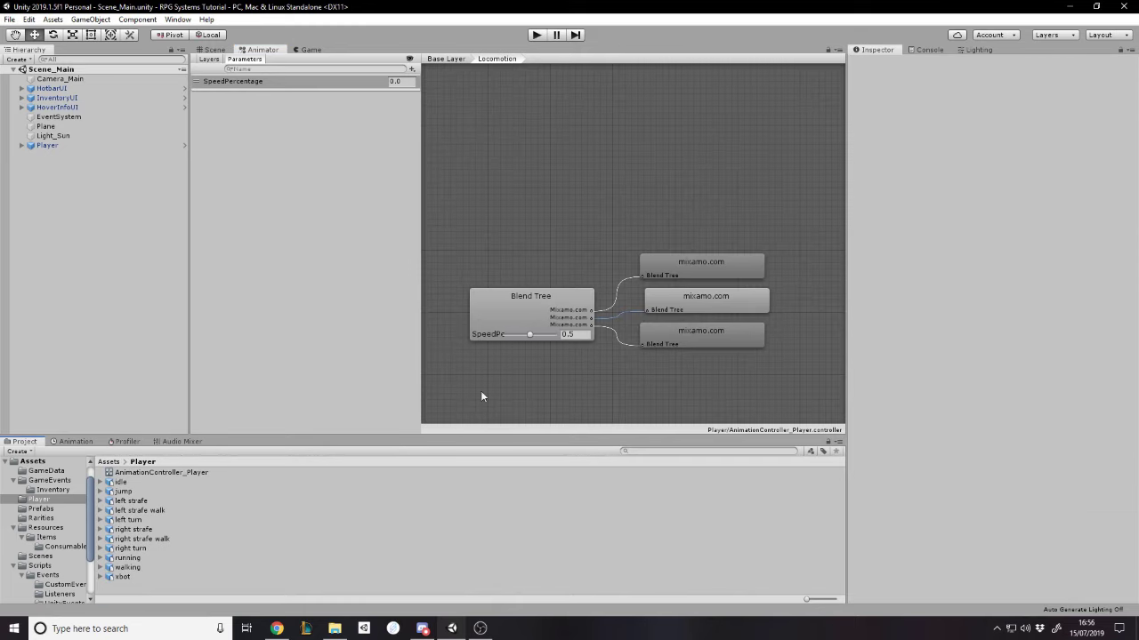
Set the rig's Animation Type to Humanoid for all models from idle to xbot and apply the import settings
click(122, 577)
shift+click(122, 483)
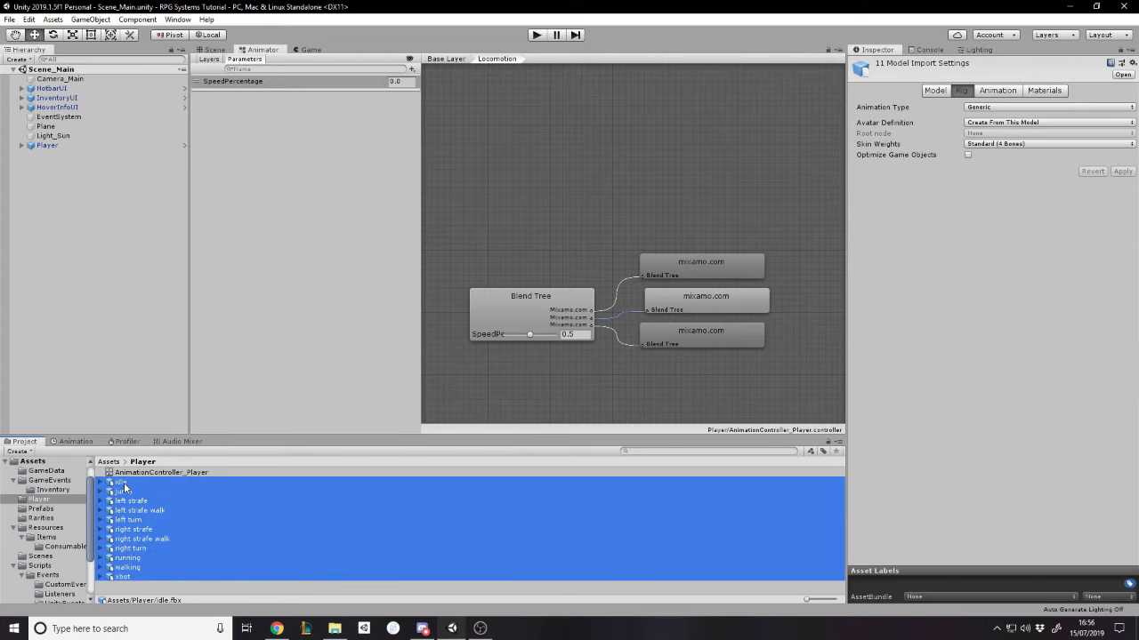
click(977, 108)
click(997, 147)
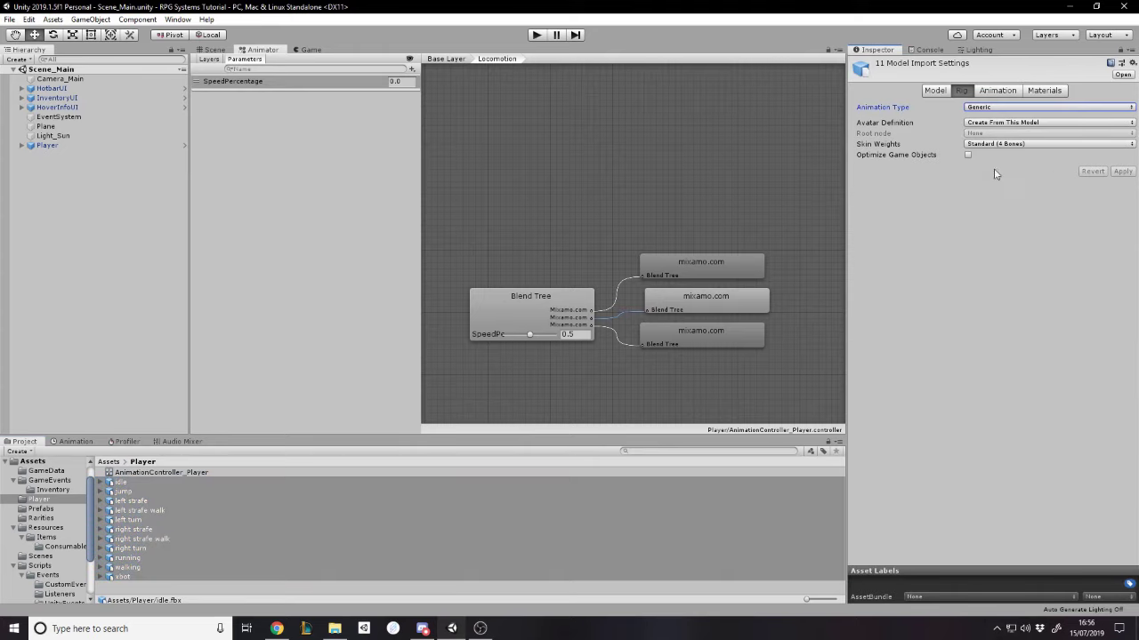
click(991, 107)
click(998, 157)
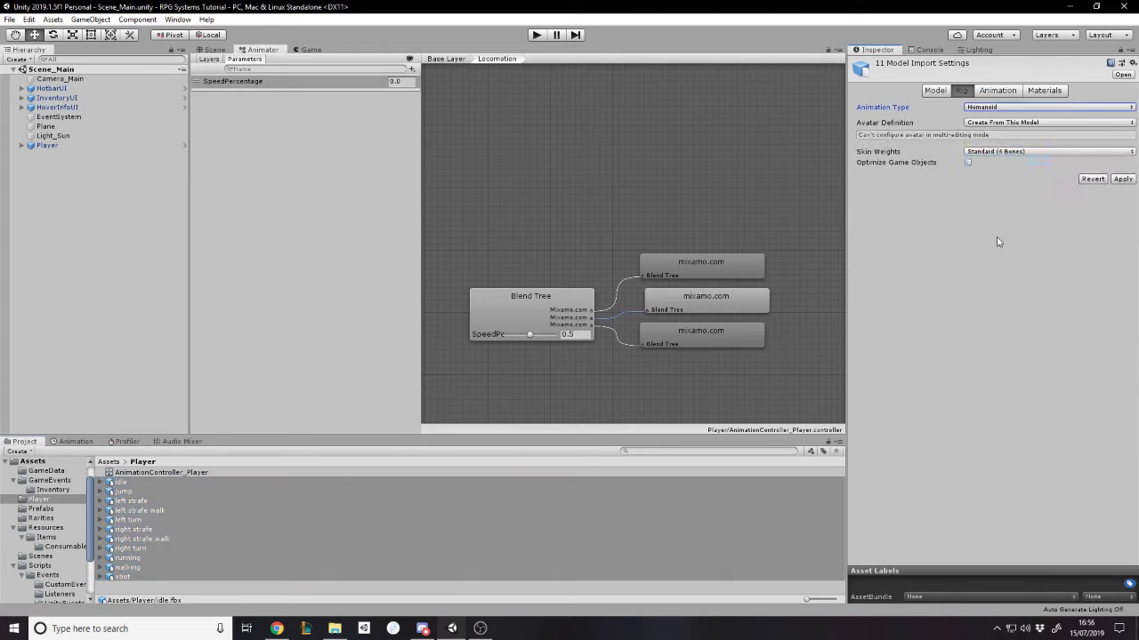
click(1123, 179)
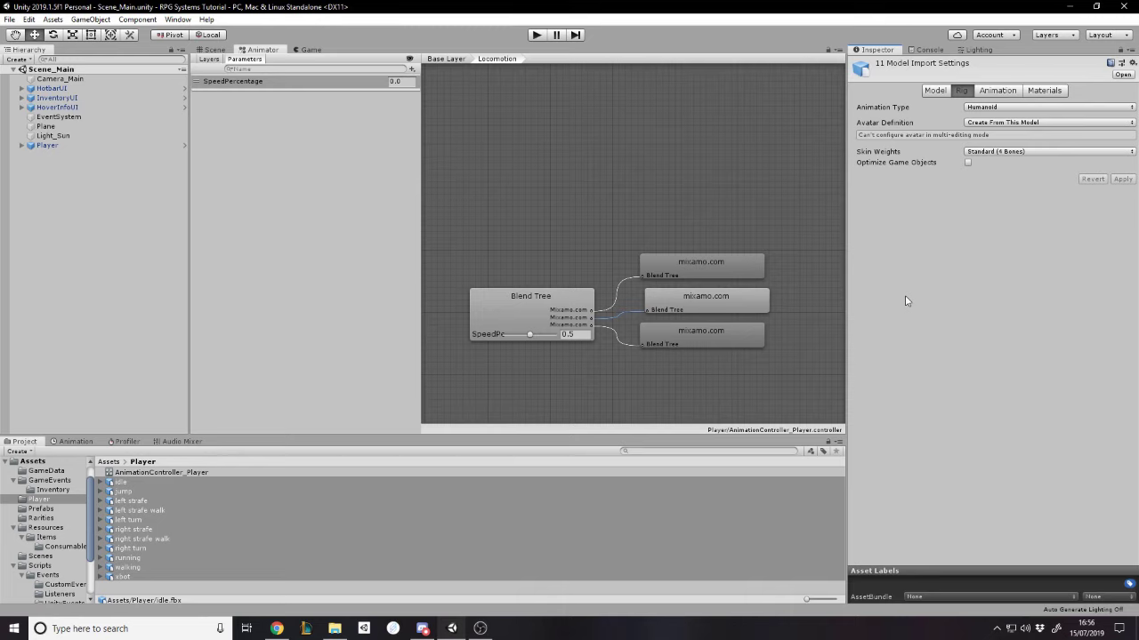
click(164, 586)
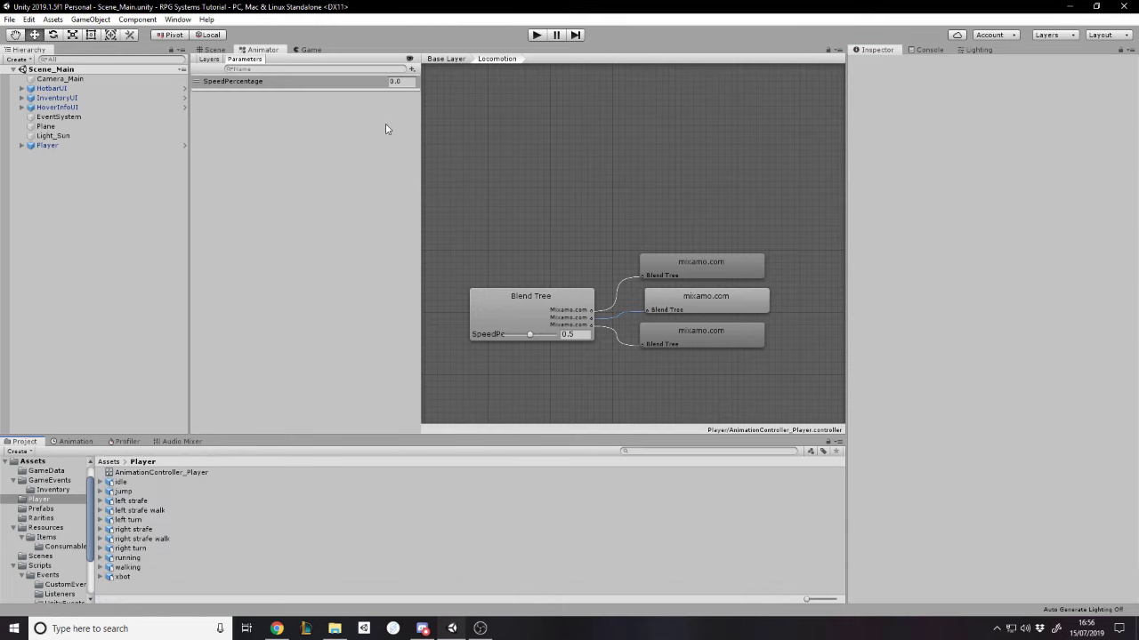
Preview the Blend Tree's animation from a closer angle with SpeedPercentage at 0.5, 1 and 0
click(528, 302)
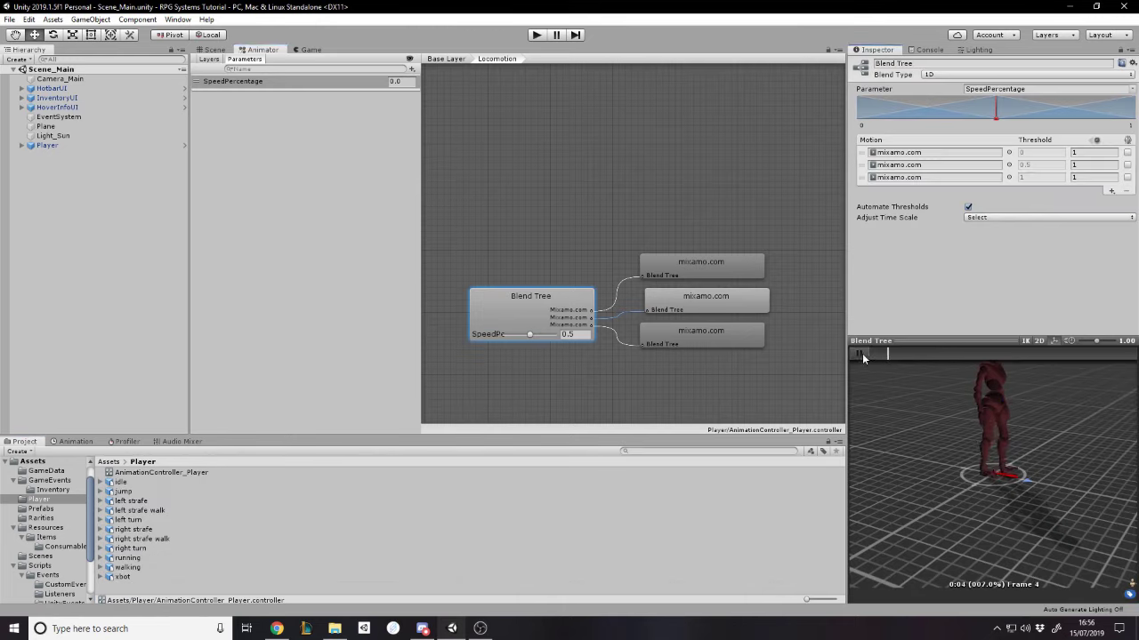
drag(942, 495, 1036, 419)
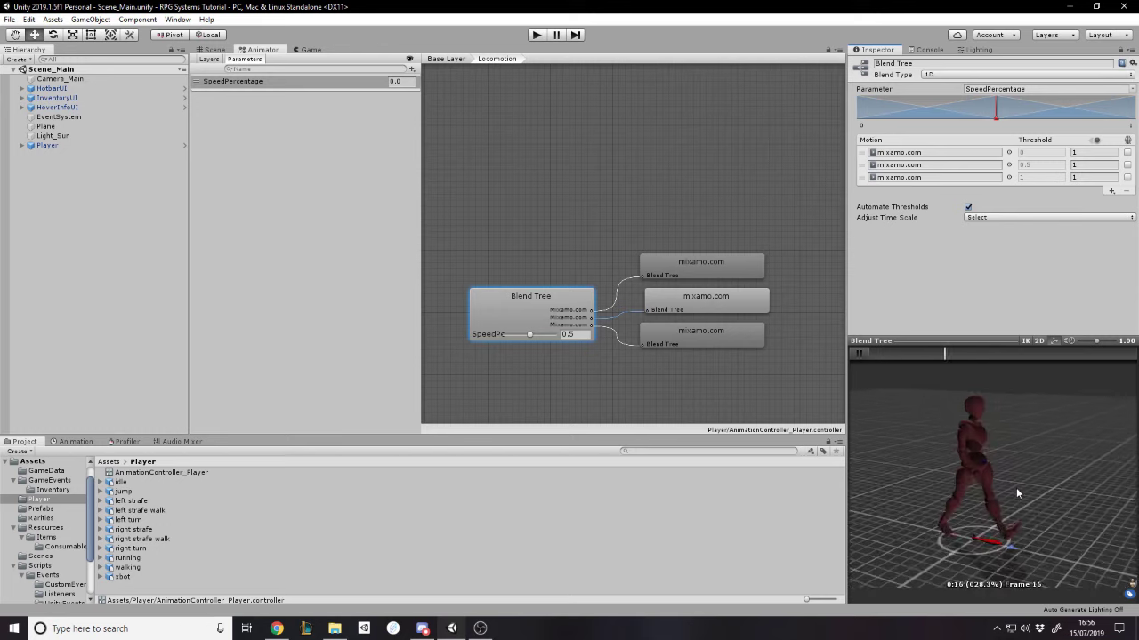
scroll(1016, 487, up, 3)
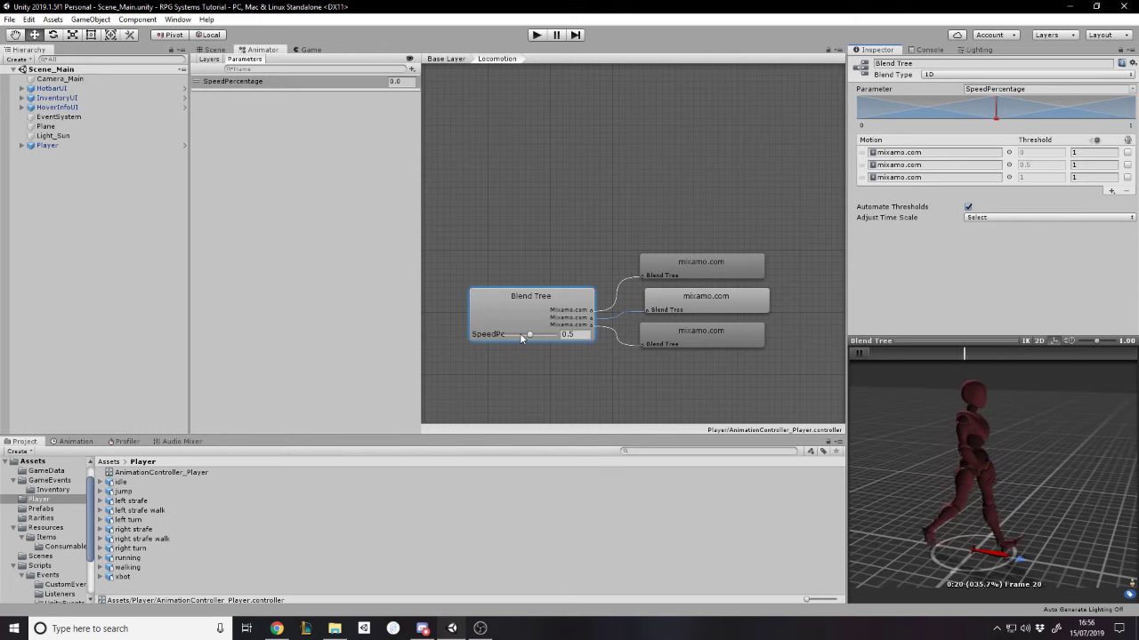
drag(529, 334, 555, 334)
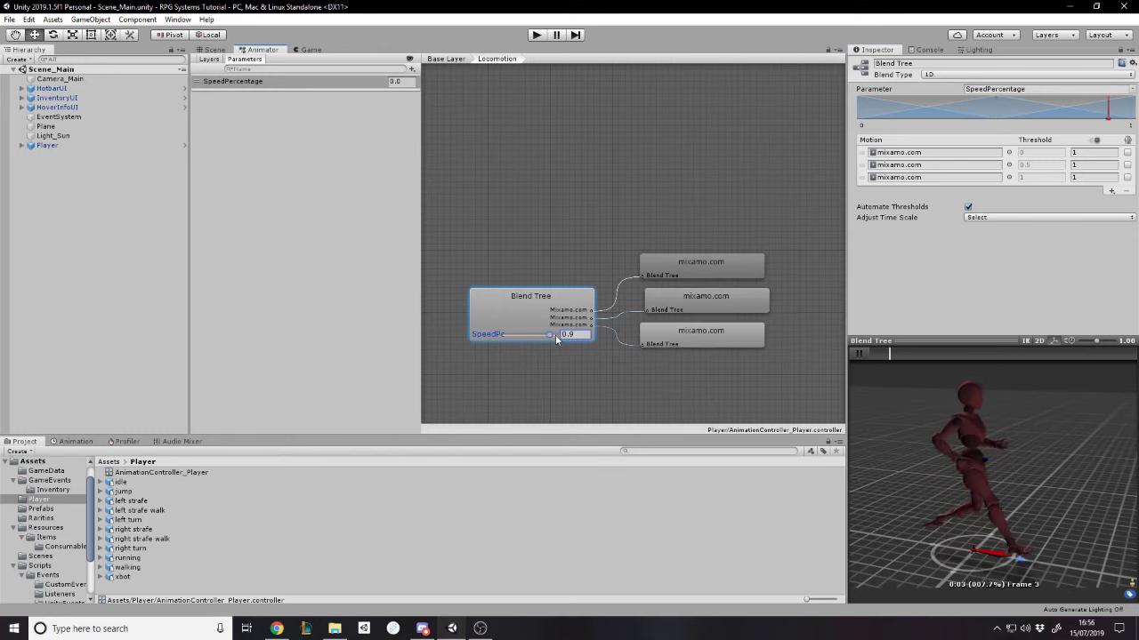
click(1011, 458)
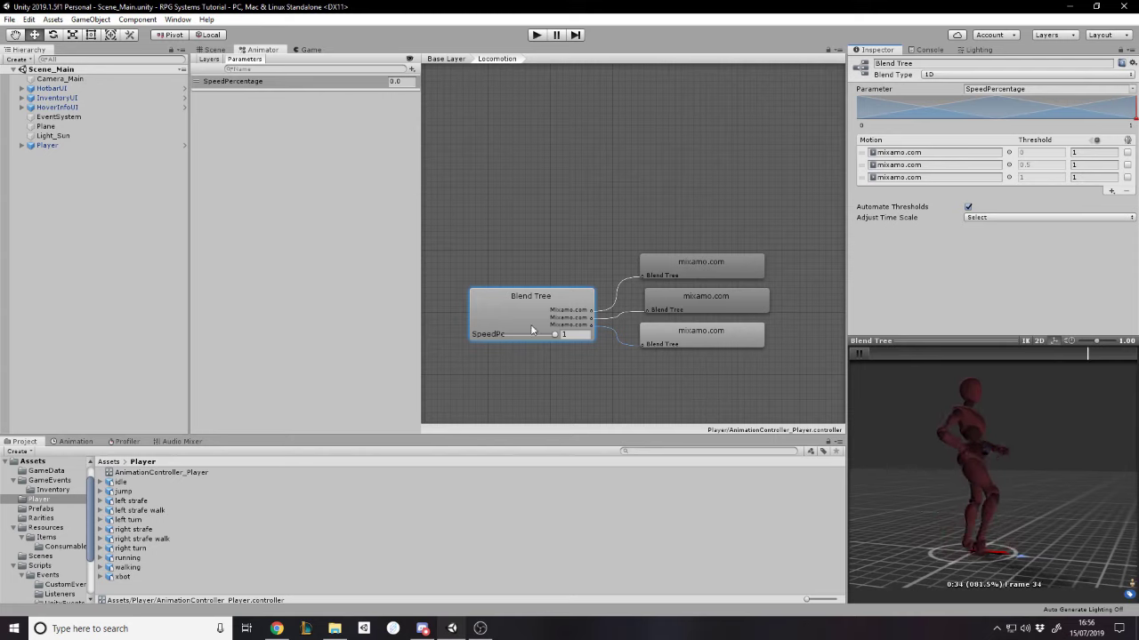
mouse_move(554, 335)
mouse_down()
mouse_move(500, 332)
mouse_move(583, 333)
mouse_move(491, 341)
mouse_up()
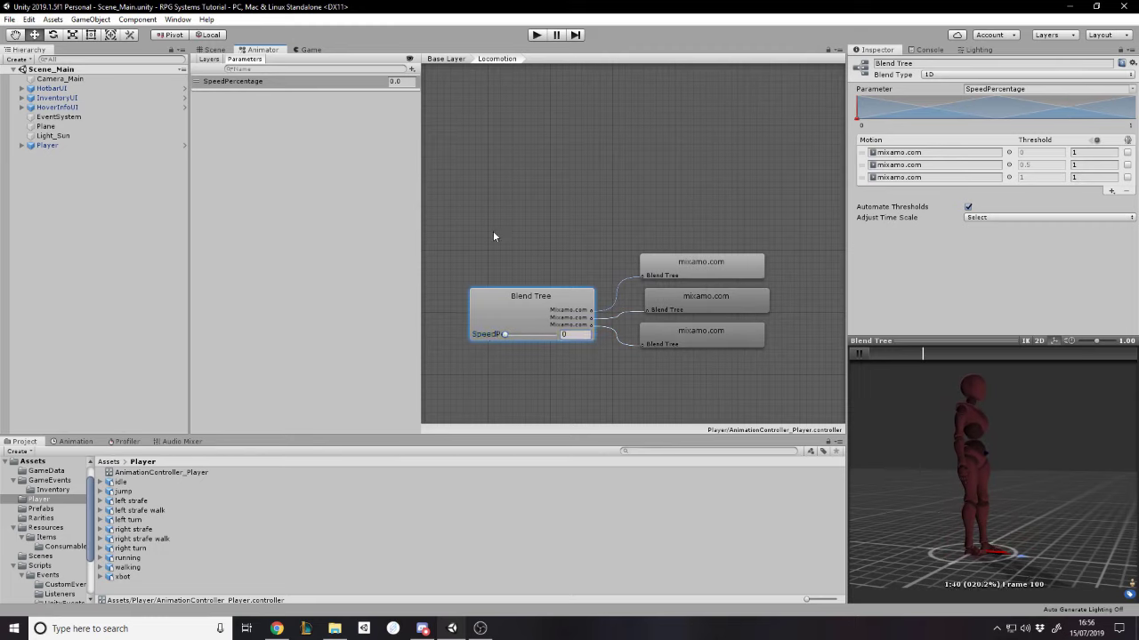
Set the Root Motion Node of the xbot model's animation clip to None
click(124, 577)
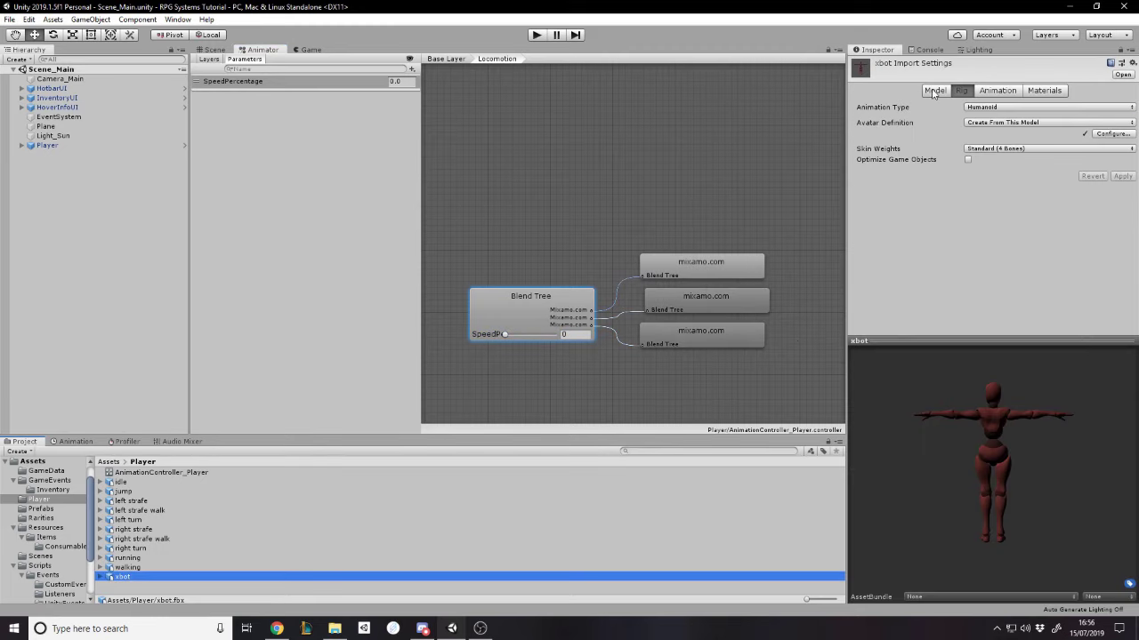
click(982, 90)
scroll(997, 203, down, 5)
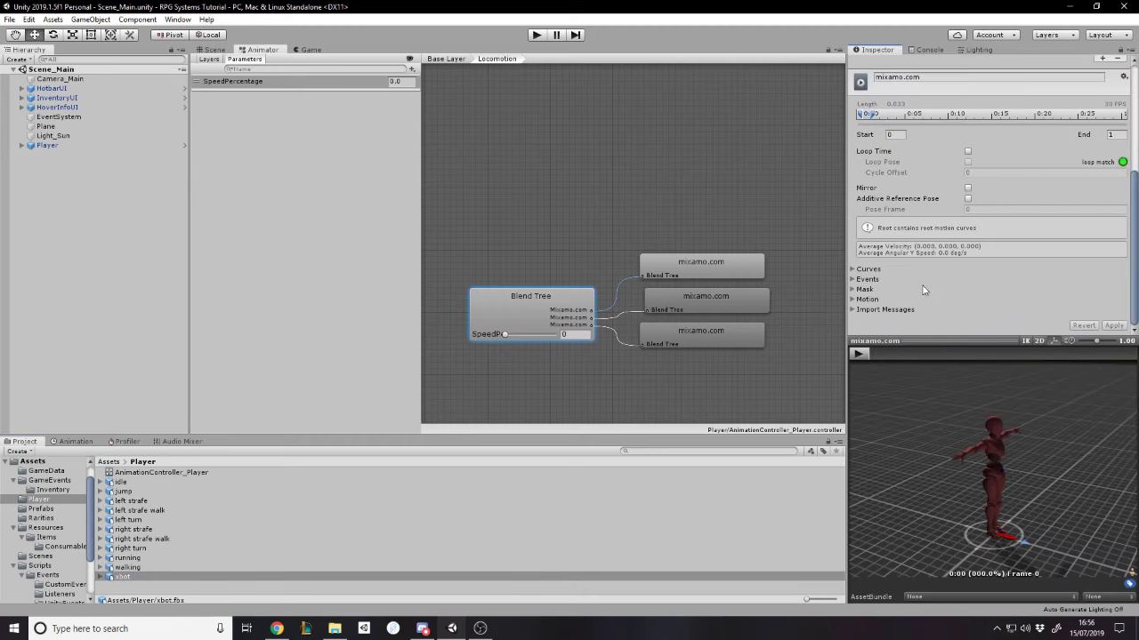
click(866, 300)
click(996, 310)
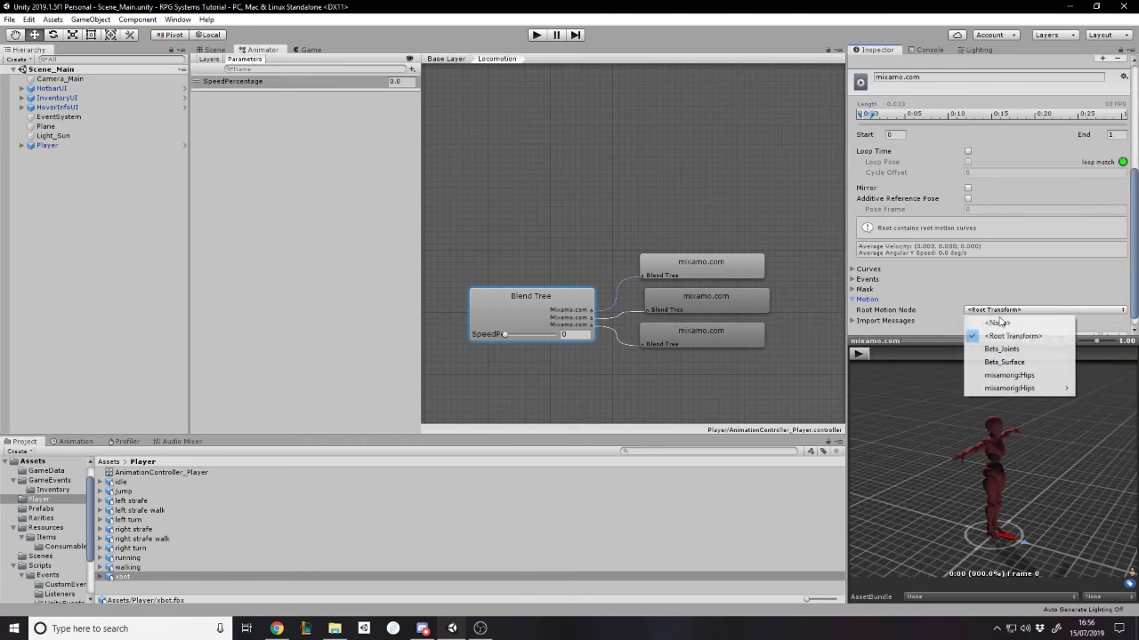
click(991, 319)
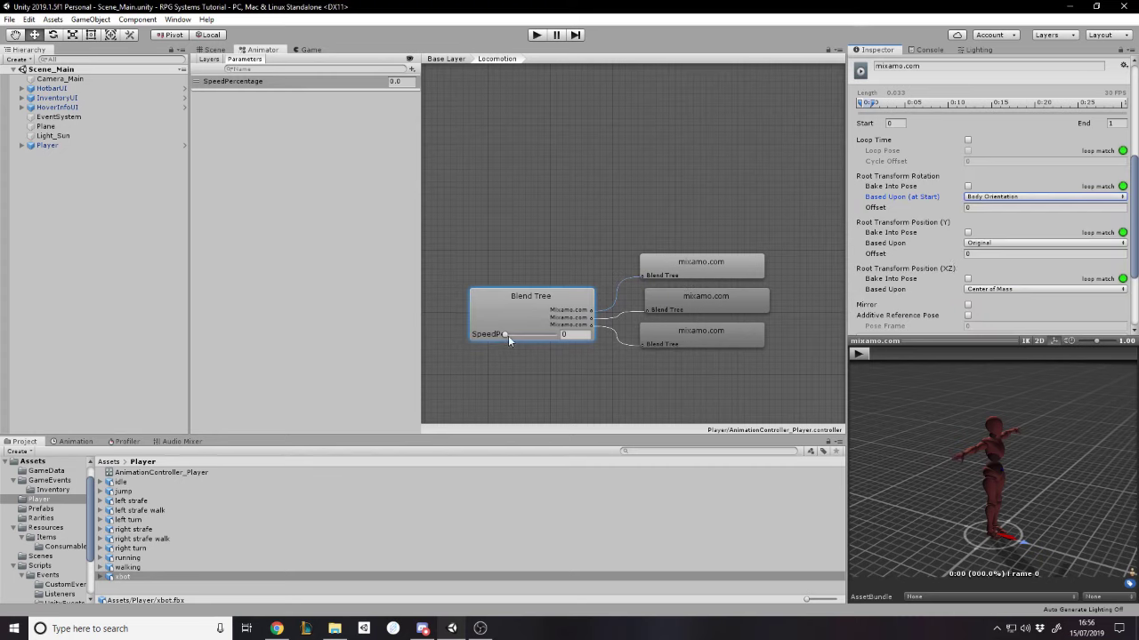
Play the xbot clip's preview and check the Blend Tree's animation preview with SpeedPercentage at 0
click(859, 354)
mouse_move(507, 335)
mouse_down()
mouse_move(561, 343)
mouse_move(504, 340)
mouse_up()
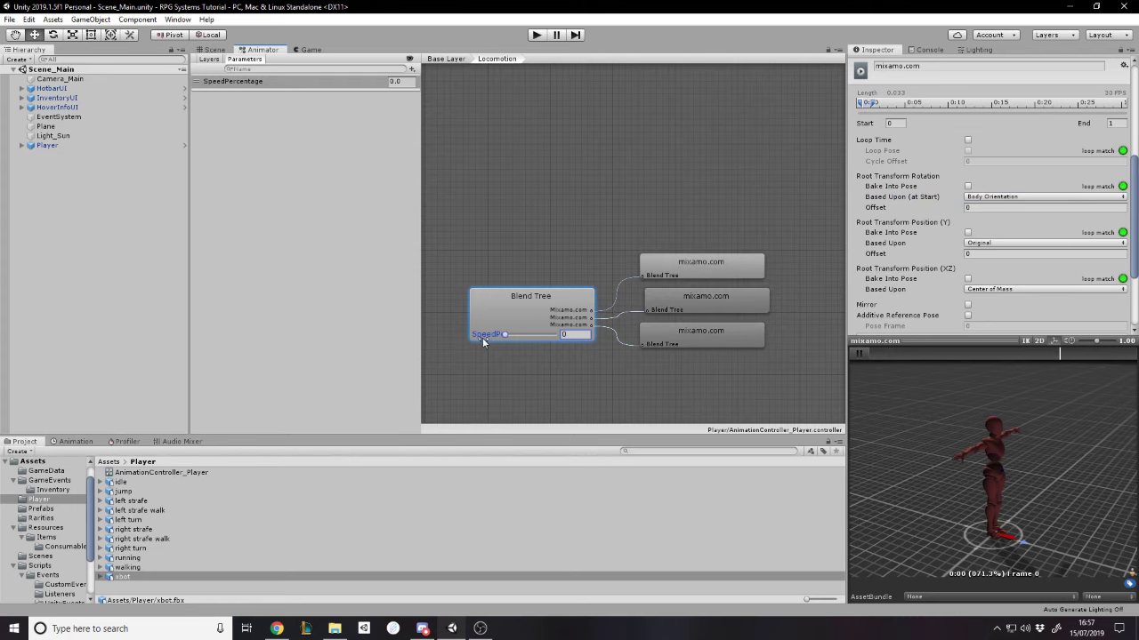
click(492, 362)
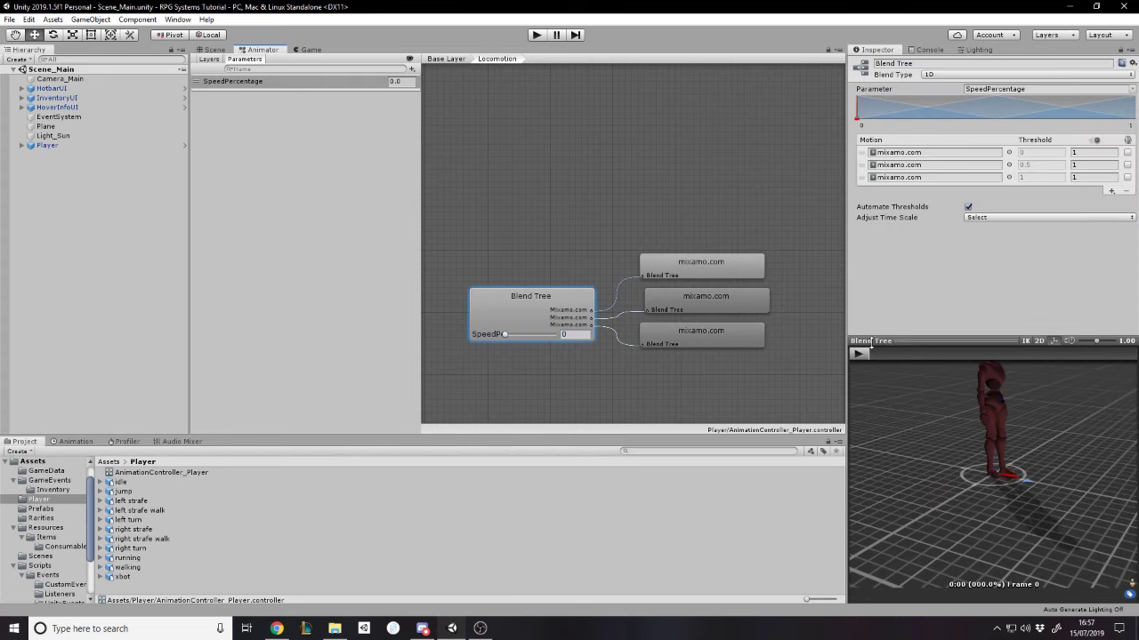
drag(509, 333, 455, 357)
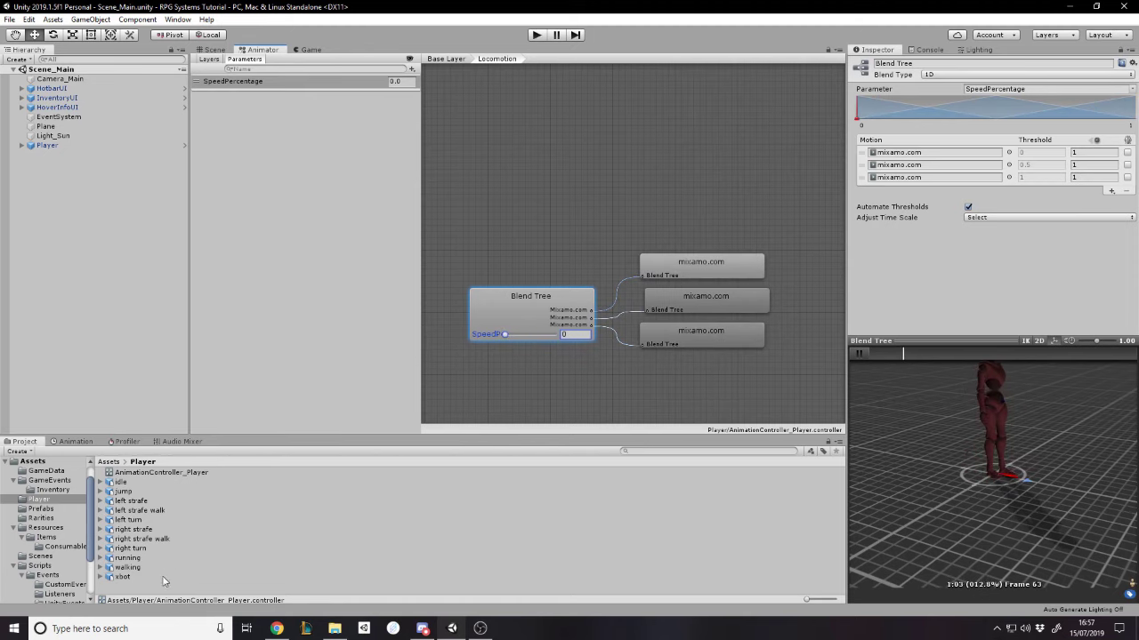
Examine the walking clip's loop, root transform and motion import settings, and play its animation preview up close
click(129, 568)
scroll(978, 303, down, 10)
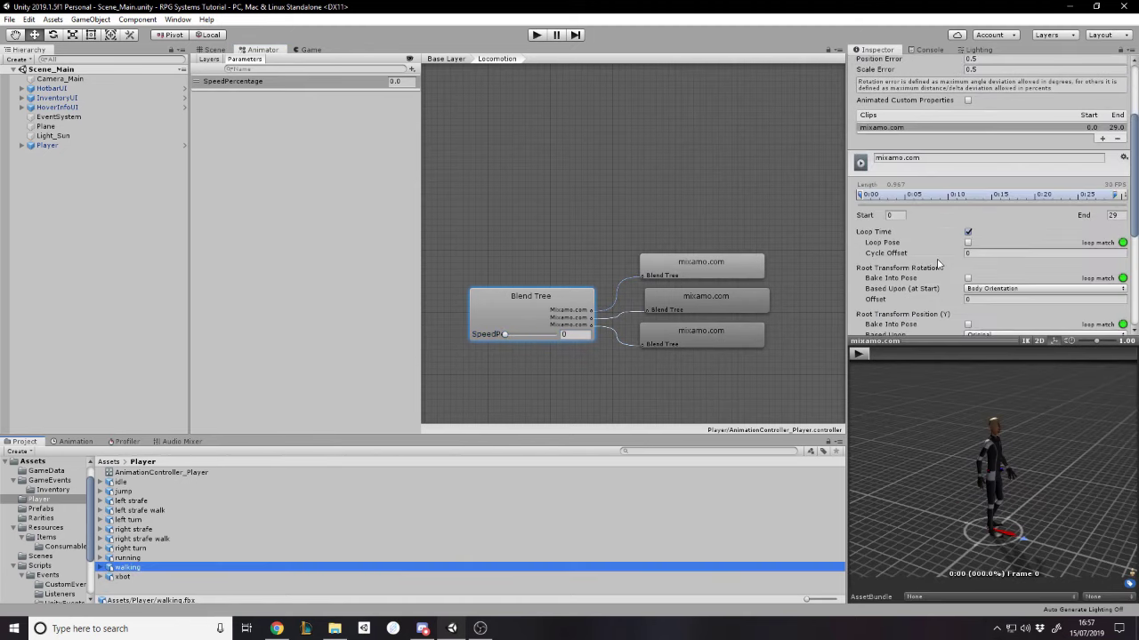
click(882, 289)
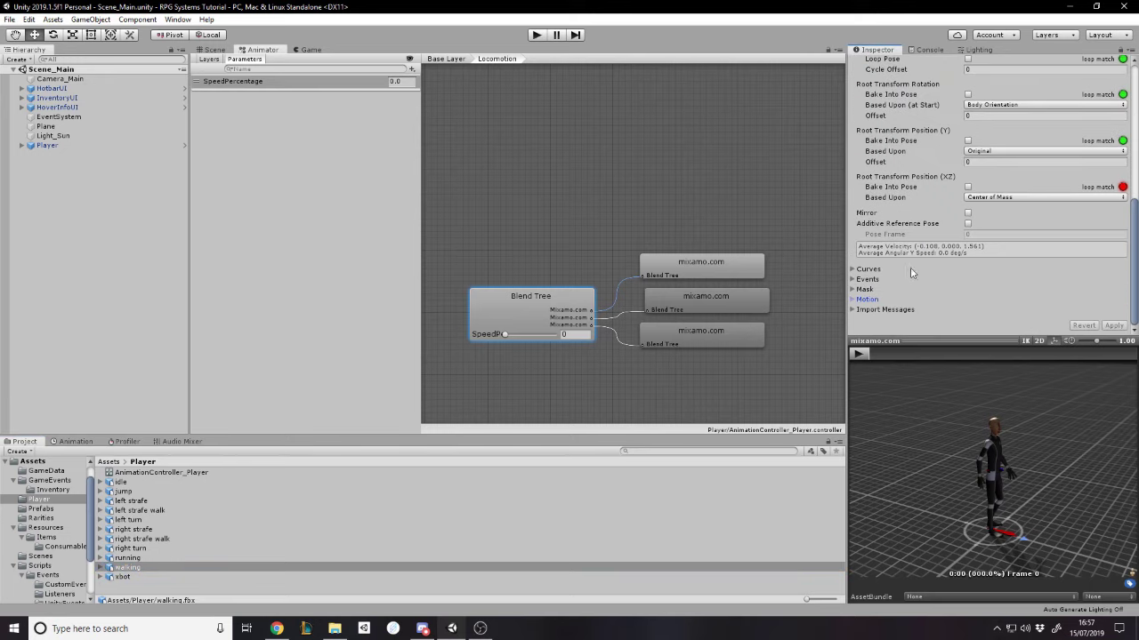
scroll(1031, 222, up, 4)
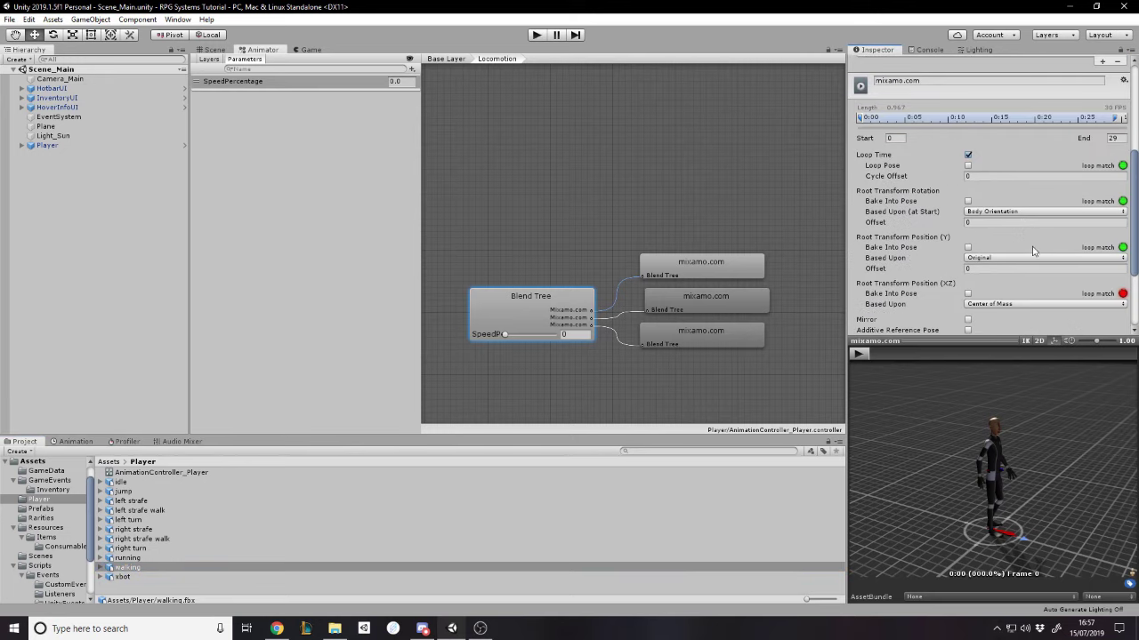
click(865, 354)
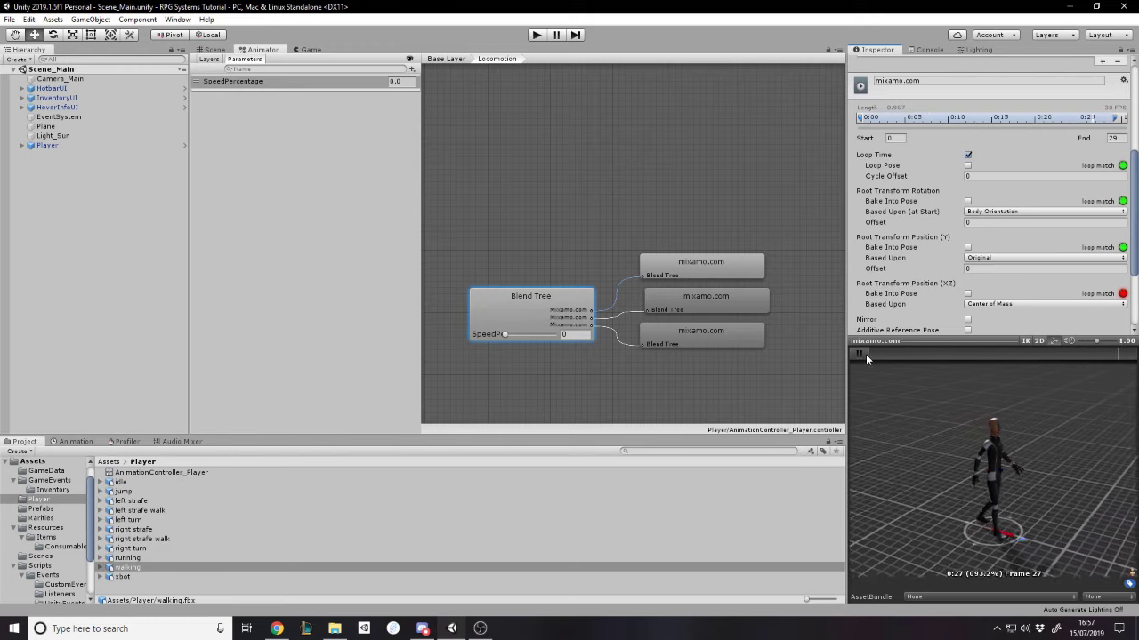
scroll(990, 505, up, 6)
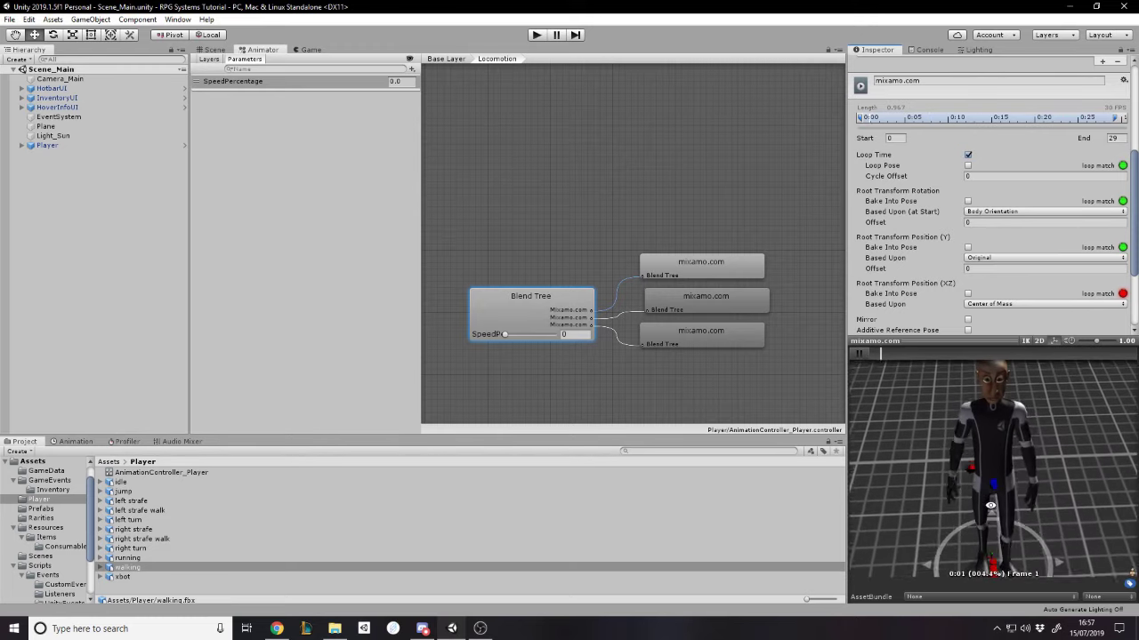
Compare the walking clip's preview with the Blend Tree's animation preview at SpeedPercentage 0.41 and 0.5
scroll(990, 505, down, 4)
drag(990, 506, 941, 459)
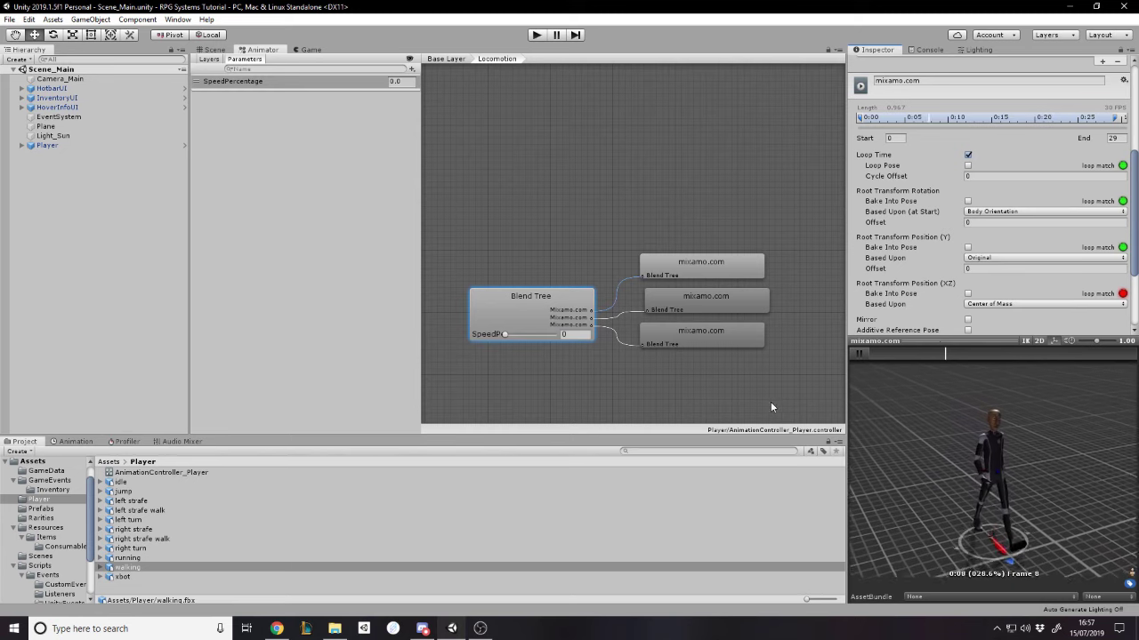
click(625, 378)
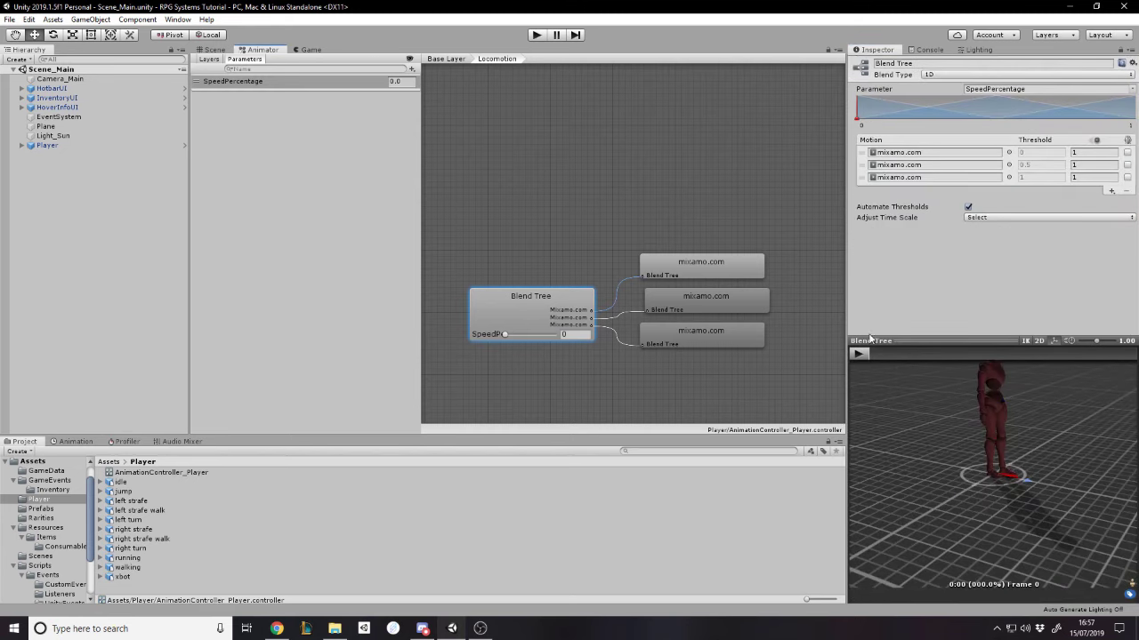
mouse_move(504, 334)
mouse_down()
mouse_move(541, 334)
mouse_move(525, 335)
mouse_up()
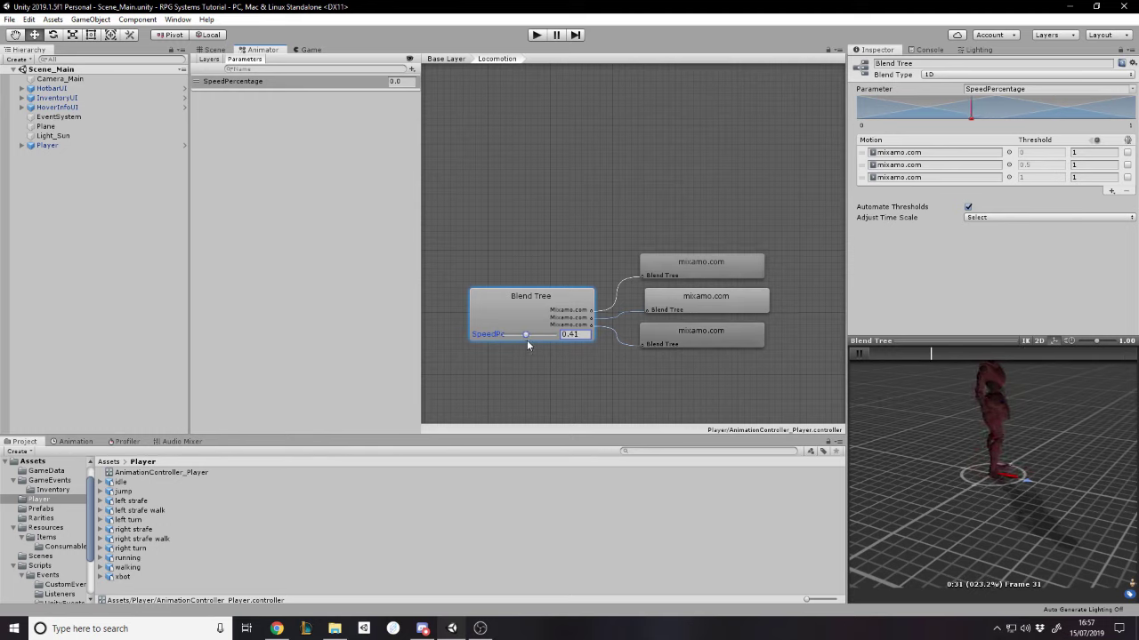
mouse_move(1023, 495)
mouse_down()
mouse_move(964, 498)
mouse_move(1037, 471)
mouse_up()
click(570, 334)
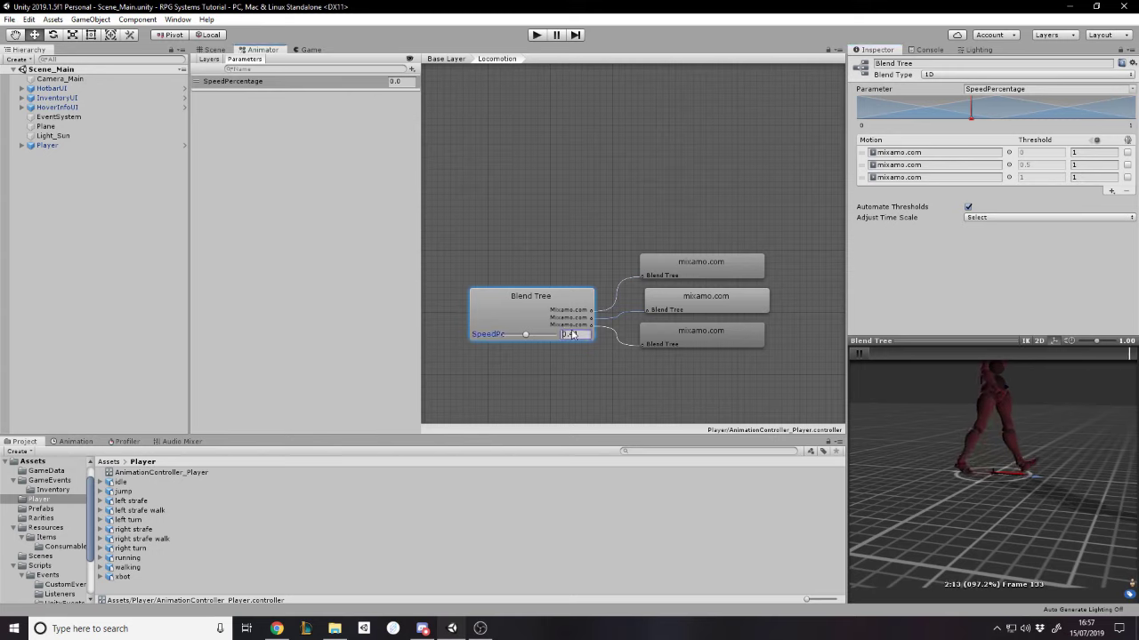
text(0.5)
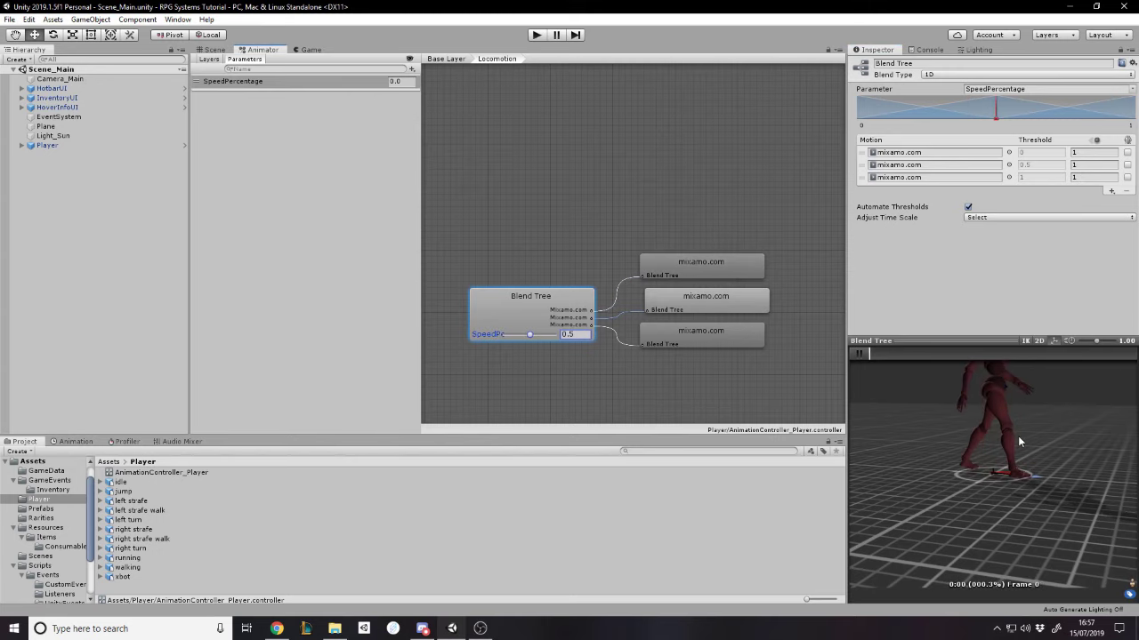
drag(1018, 436, 1058, 451)
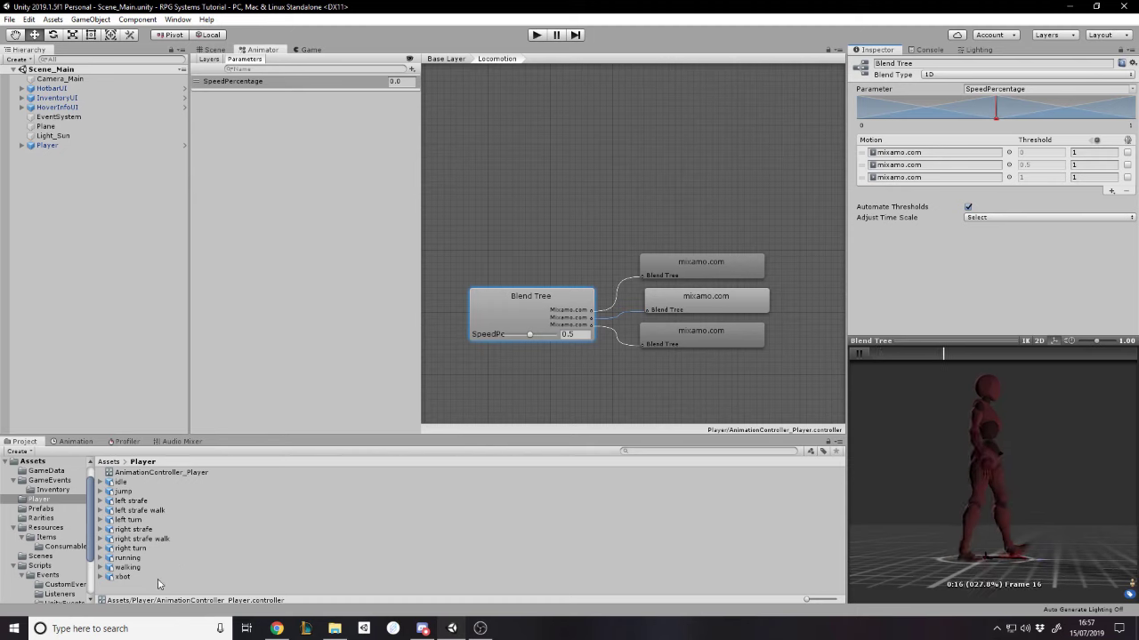
Play the walking clip's animation preview again and examine its loop and root transform settings
click(134, 568)
click(857, 353)
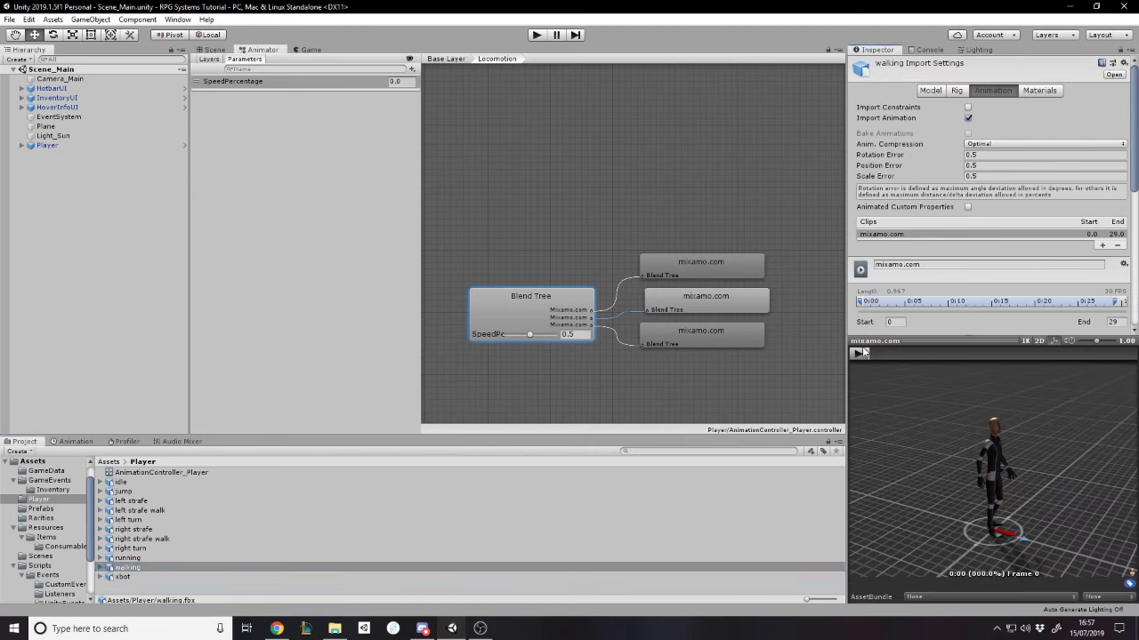
drag(1022, 485, 977, 366)
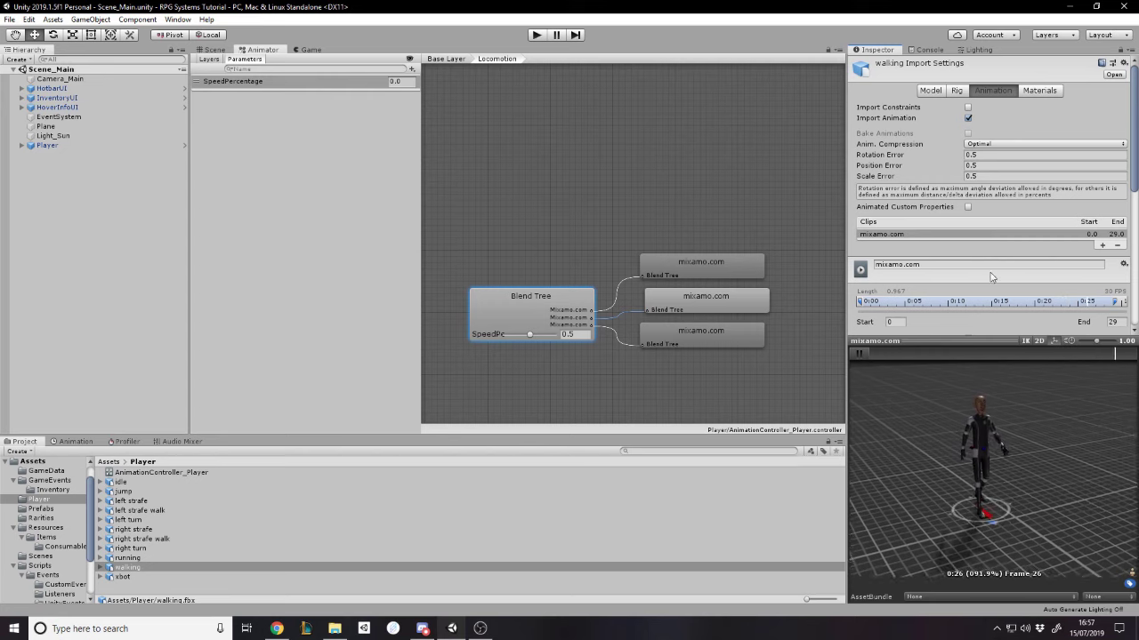
scroll(950, 217, down, 5)
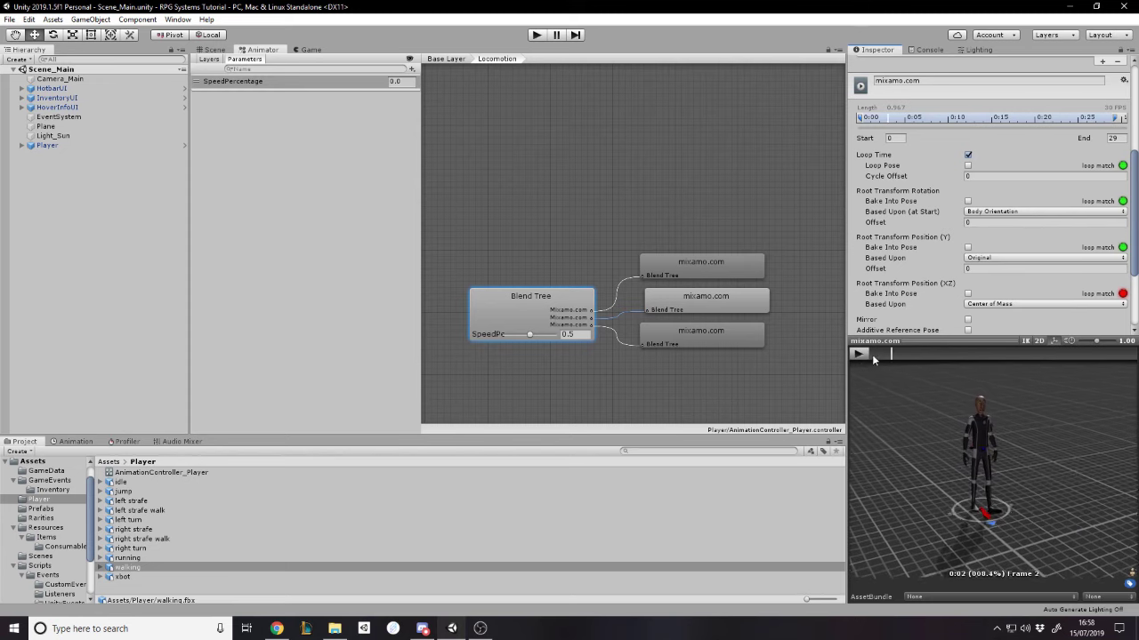
Run the game and dock the Animator beside the Game view with its parameters displayed
click(496, 149)
click(209, 59)
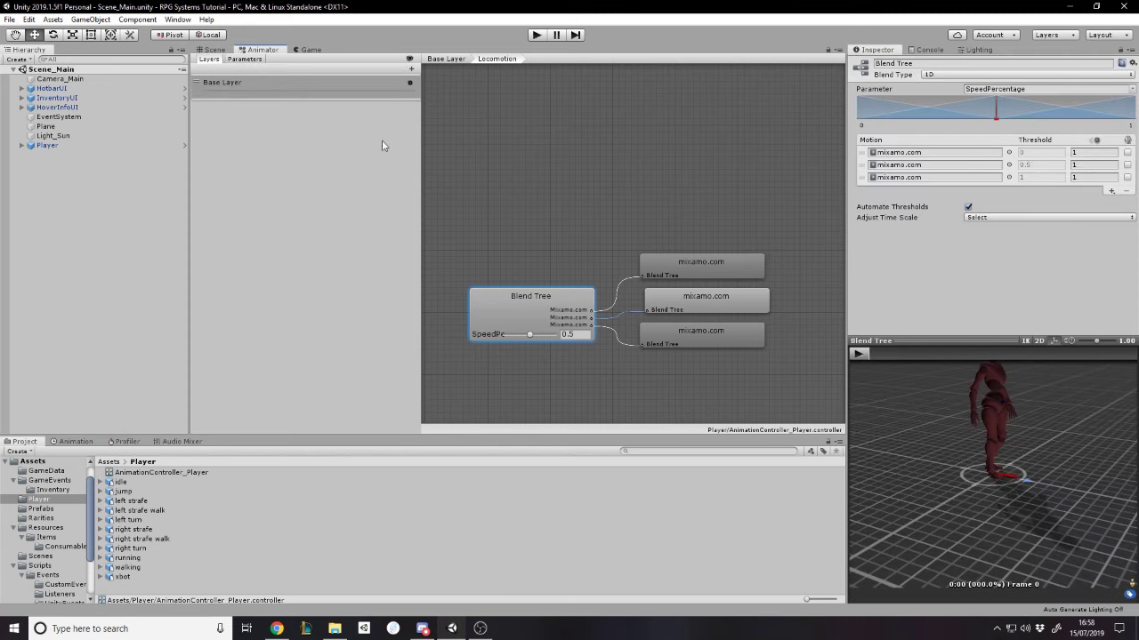
click(212, 49)
click(535, 34)
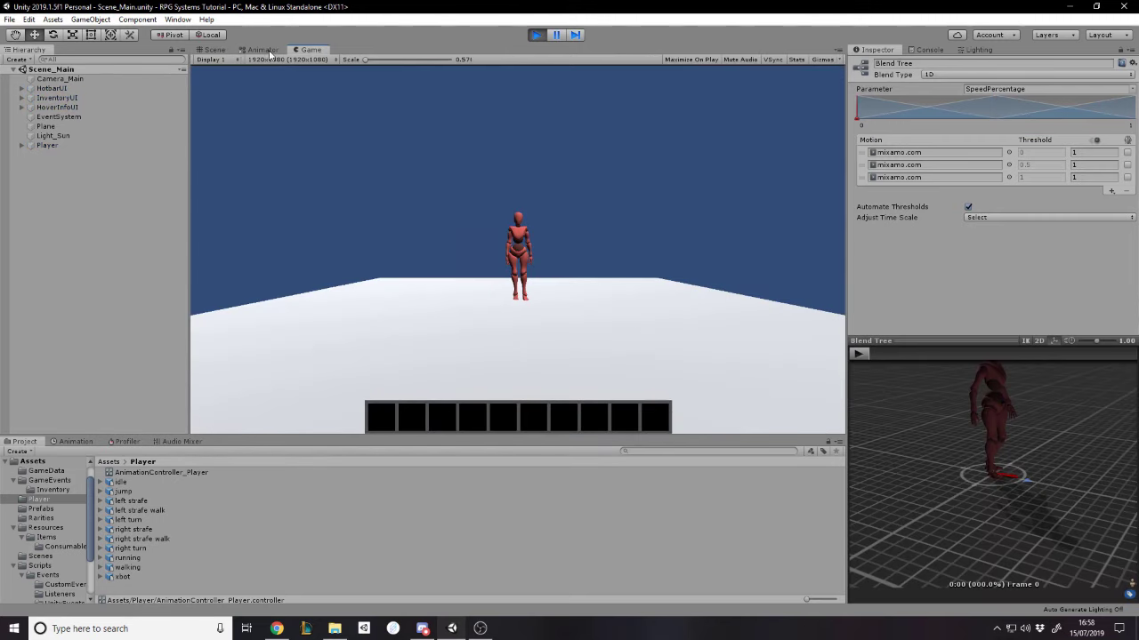
drag(263, 50, 674, 249)
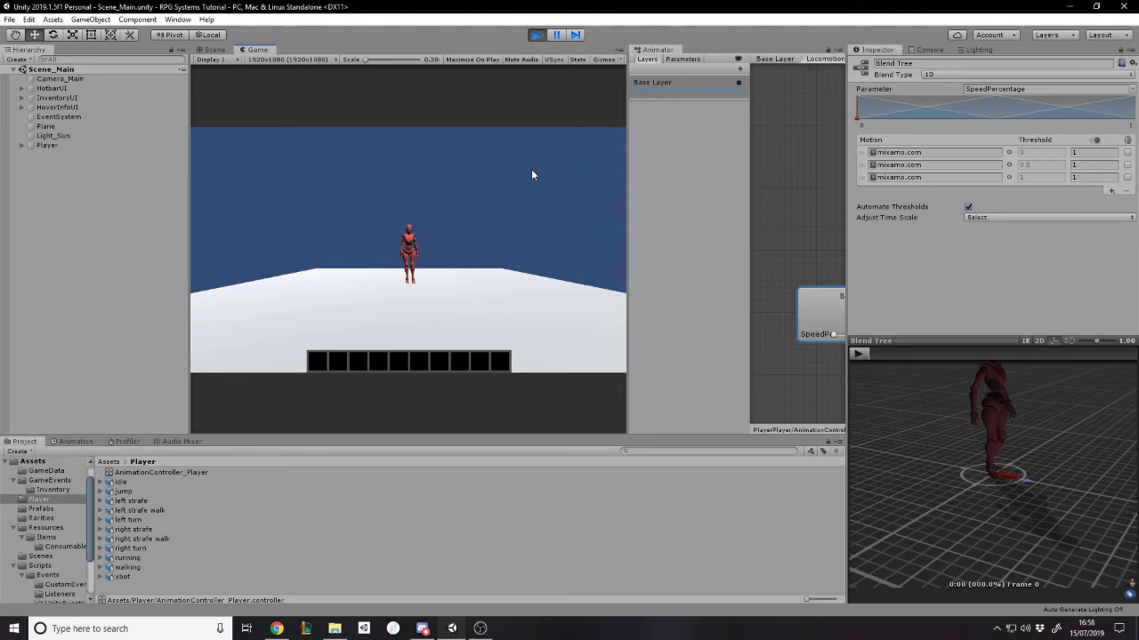
click(674, 59)
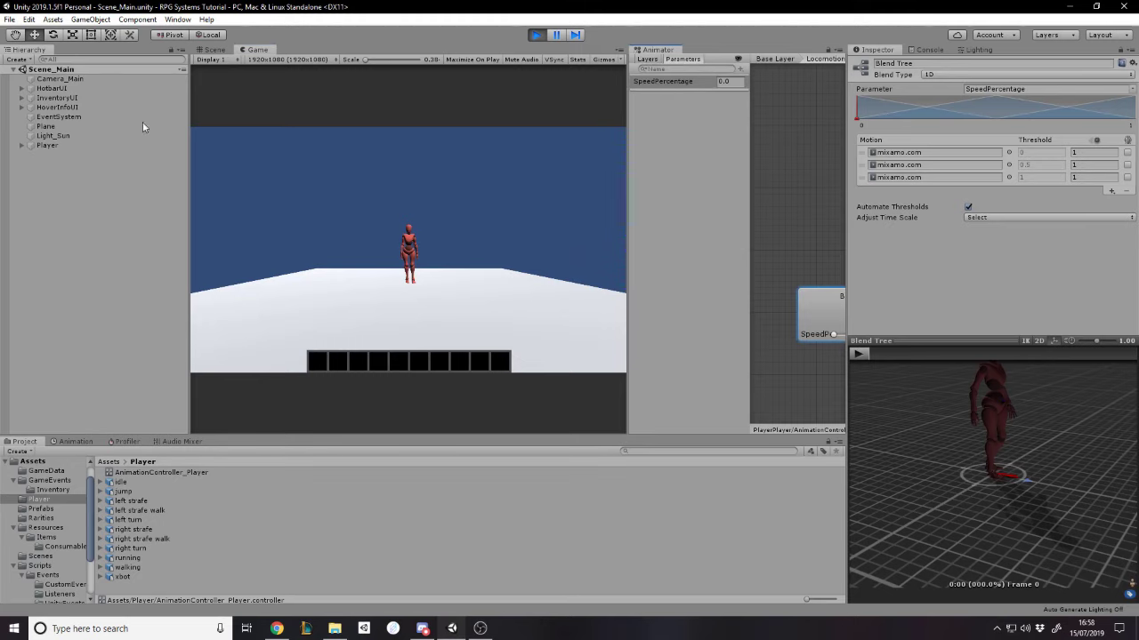
Frame the Player in the Scene view and test its animation with SpeedPercentage set to 0.5
click(91, 147)
click(213, 50)
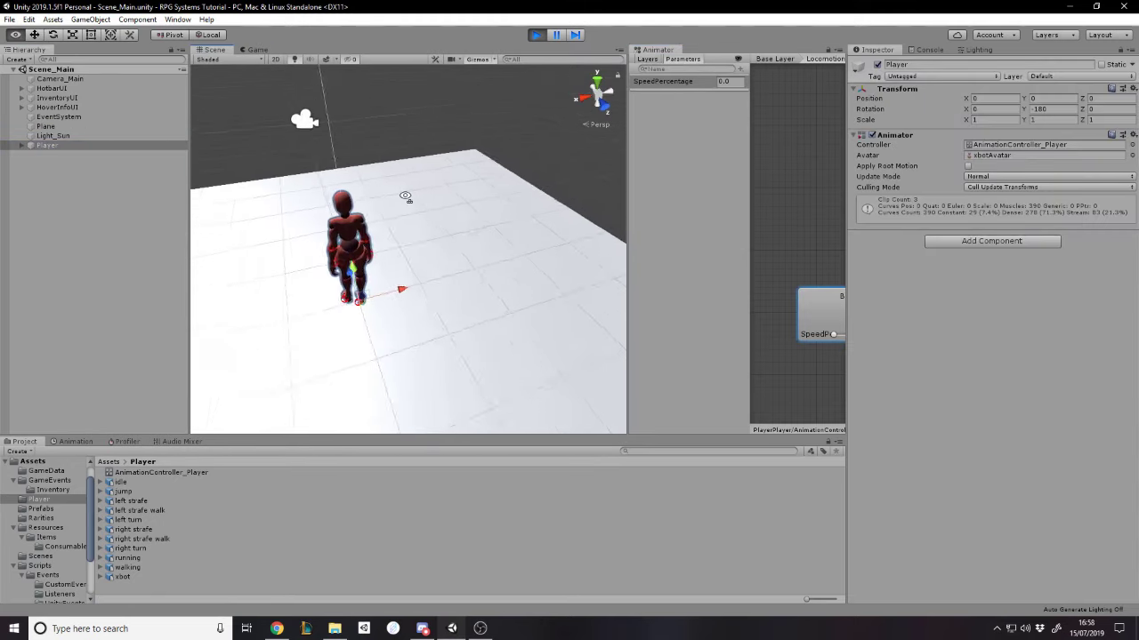
key(f)
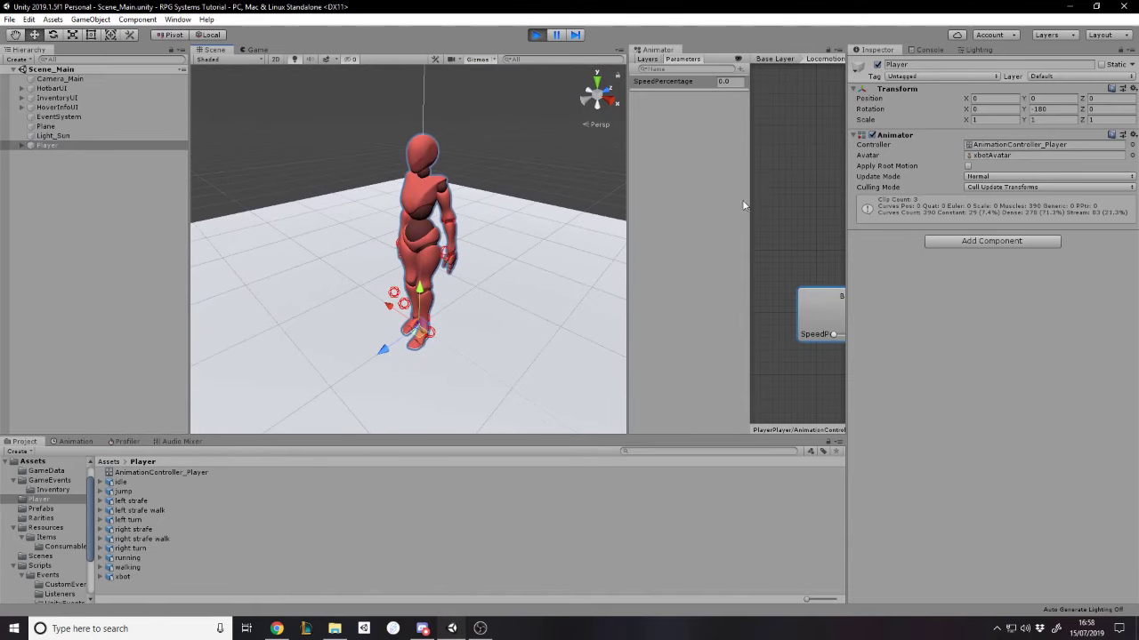
click(701, 83)
drag(748, 85, 767, 85)
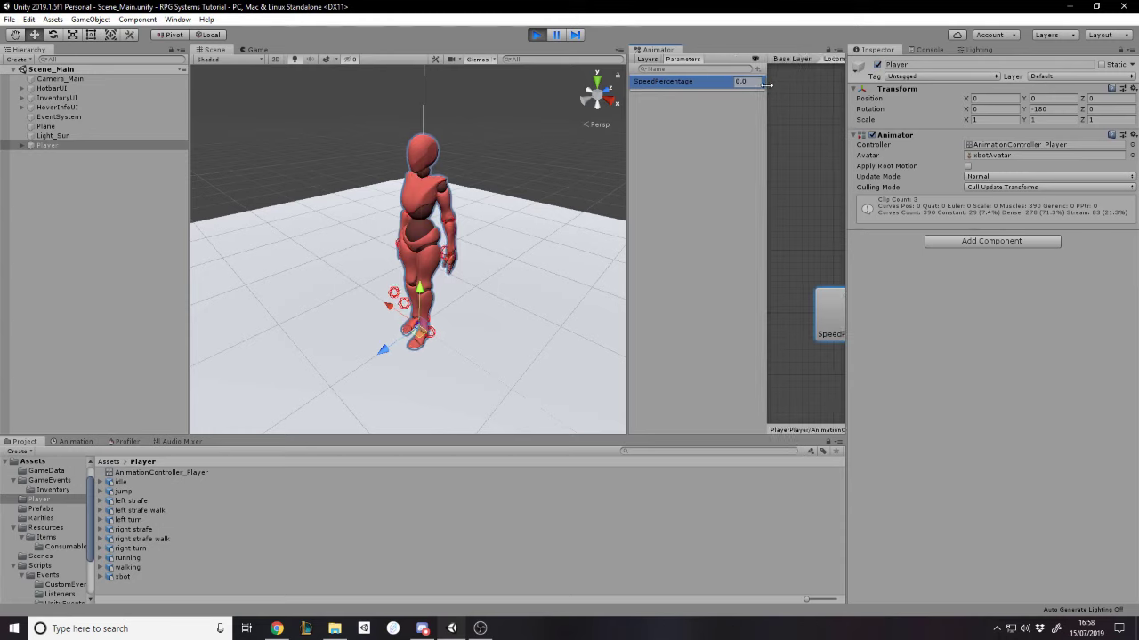
click(740, 82)
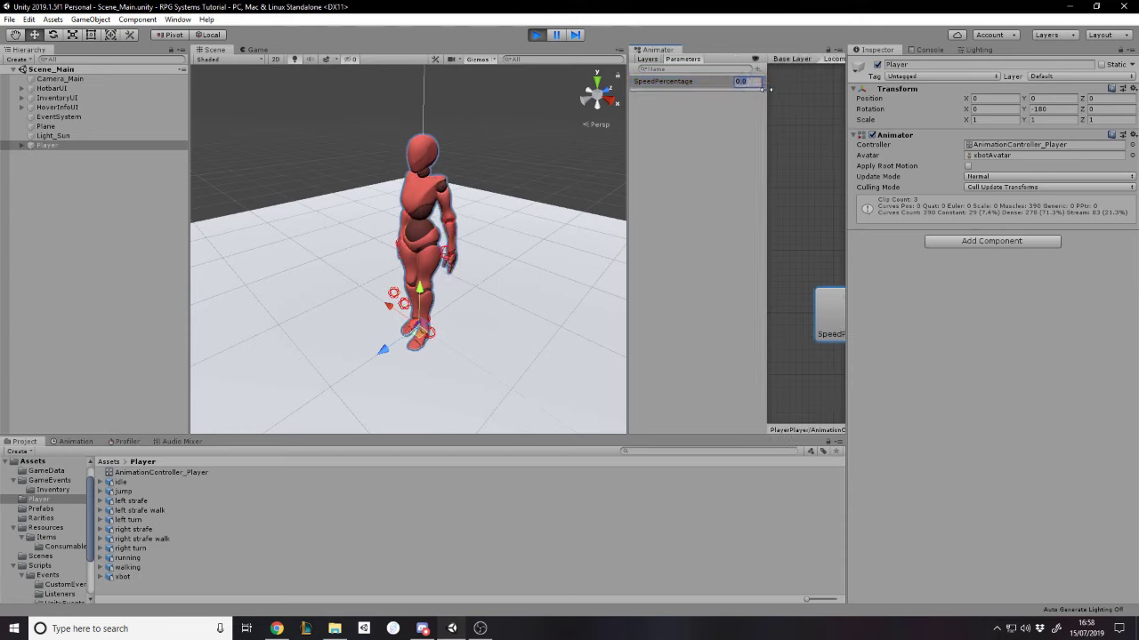
text(0.5)
alt+drag(418, 242, 267, 244)
key(f)
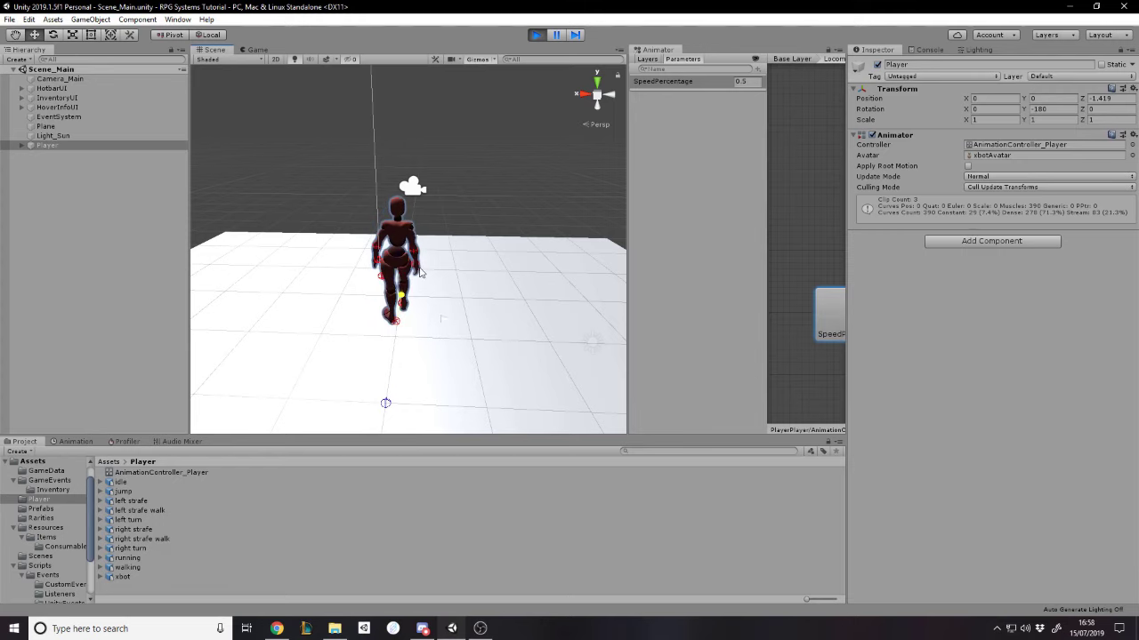
Test the Player's animation with SpeedPercentage at 1, then lower it gradually to 0 on the Blend Tree node
click(747, 81)
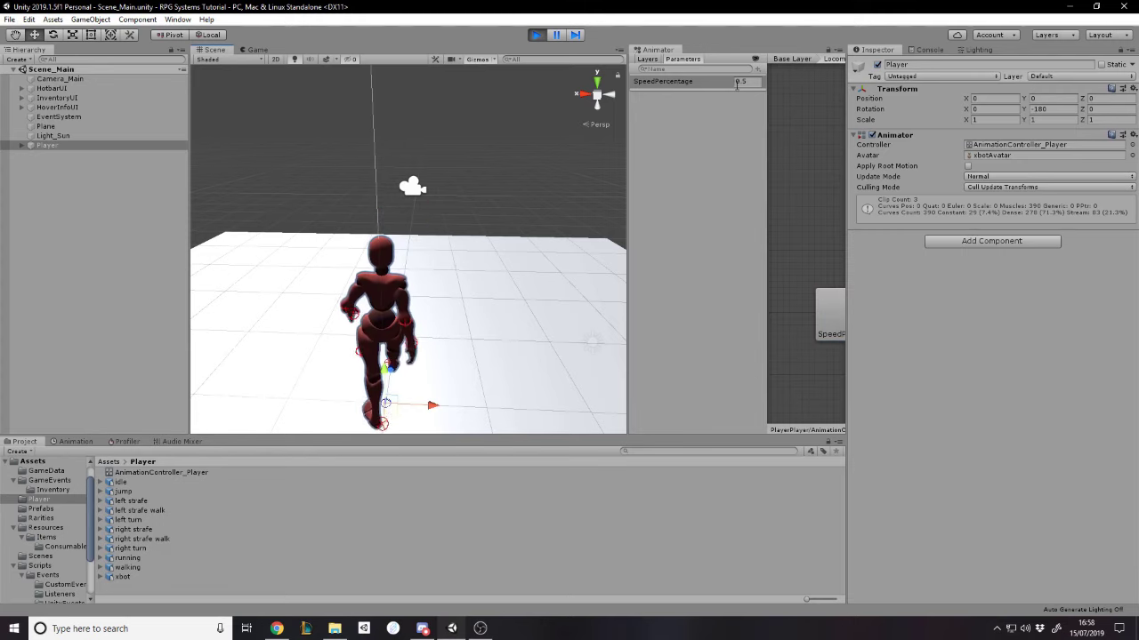
text(1)
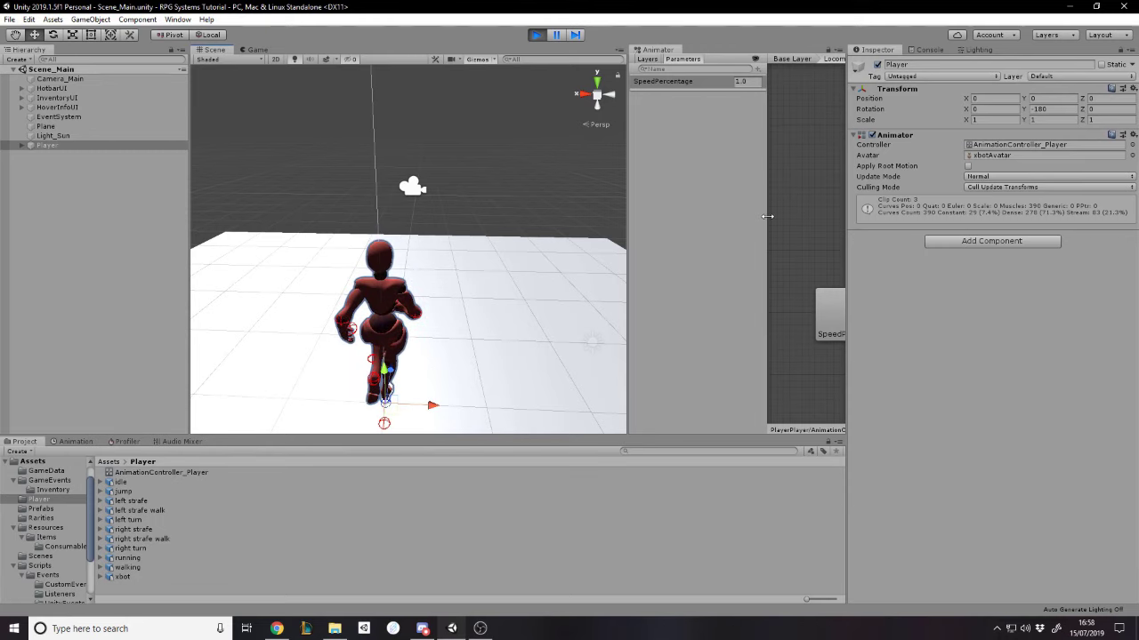
drag(768, 216, 496, 190)
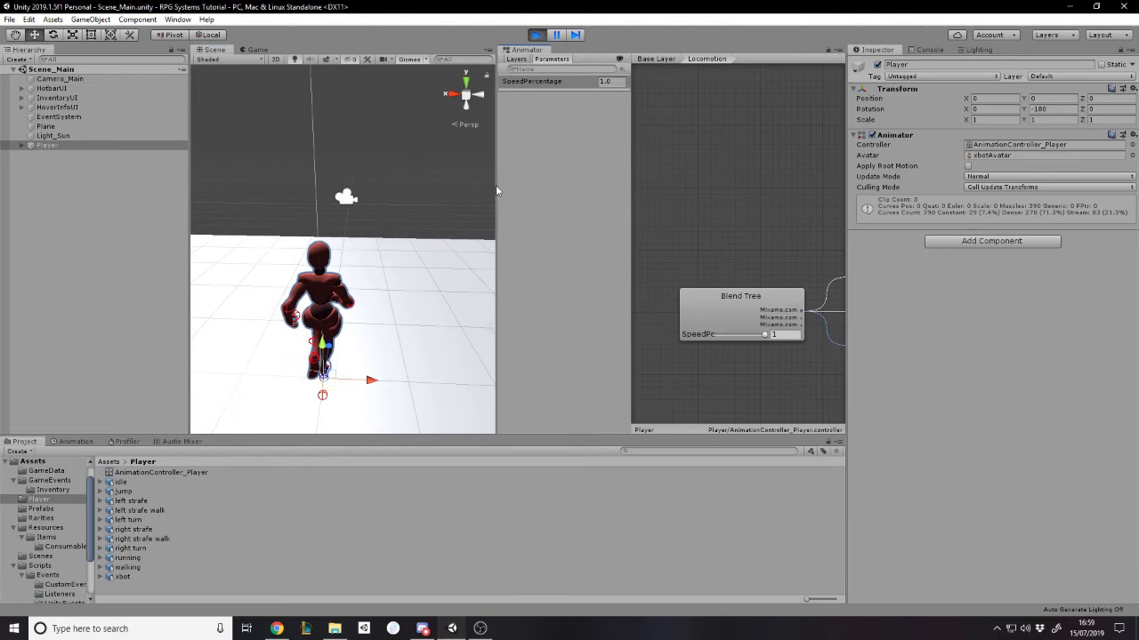
click(771, 335)
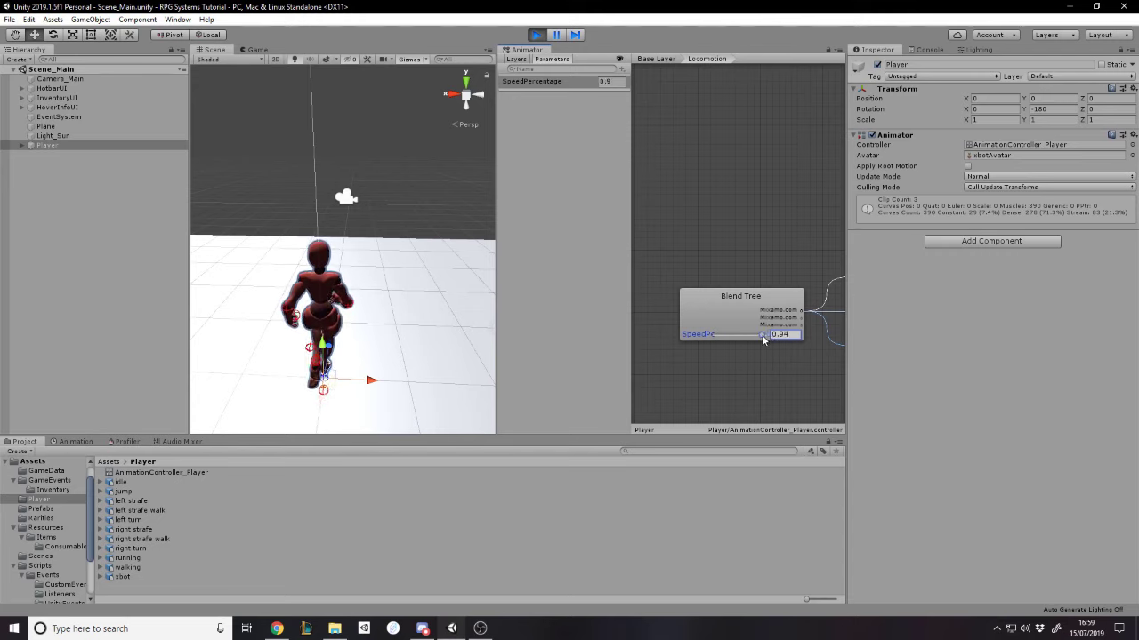
drag(765, 340, 720, 339)
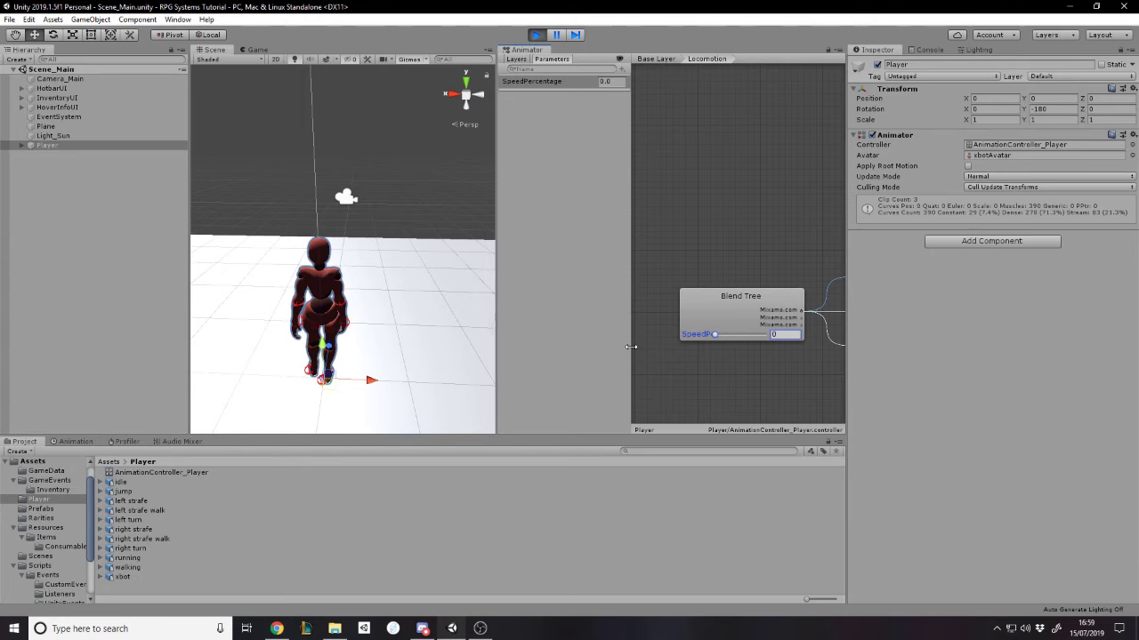
Enlarge the Animator graph area to show the whole blend tree and select the Blend Tree node
drag(631, 346, 558, 333)
drag(495, 272, 406, 273)
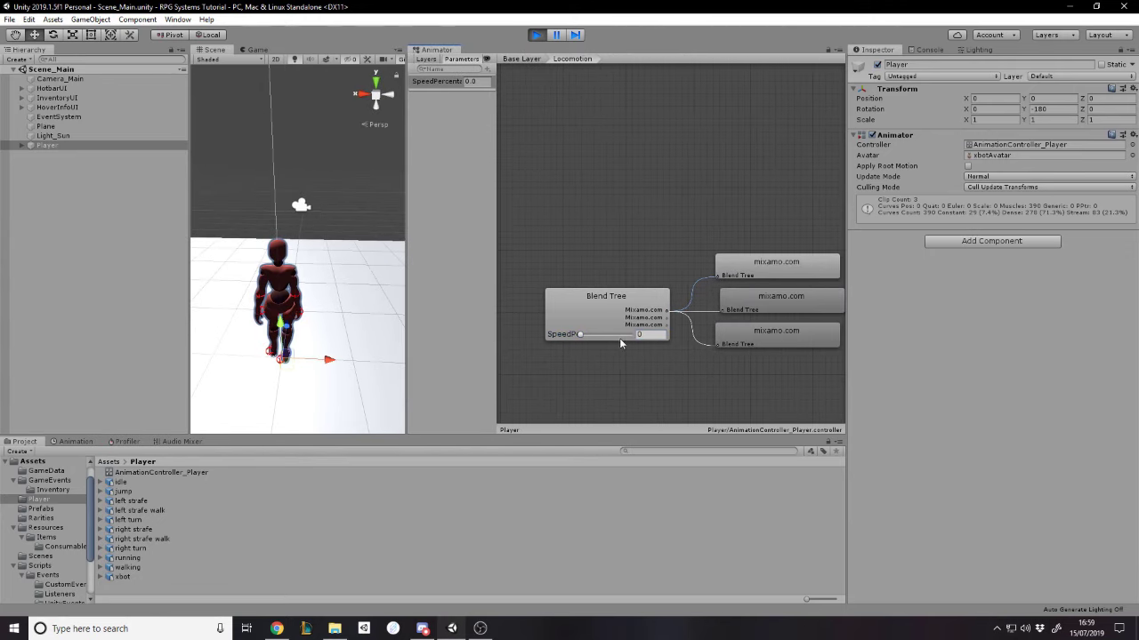
click(601, 304)
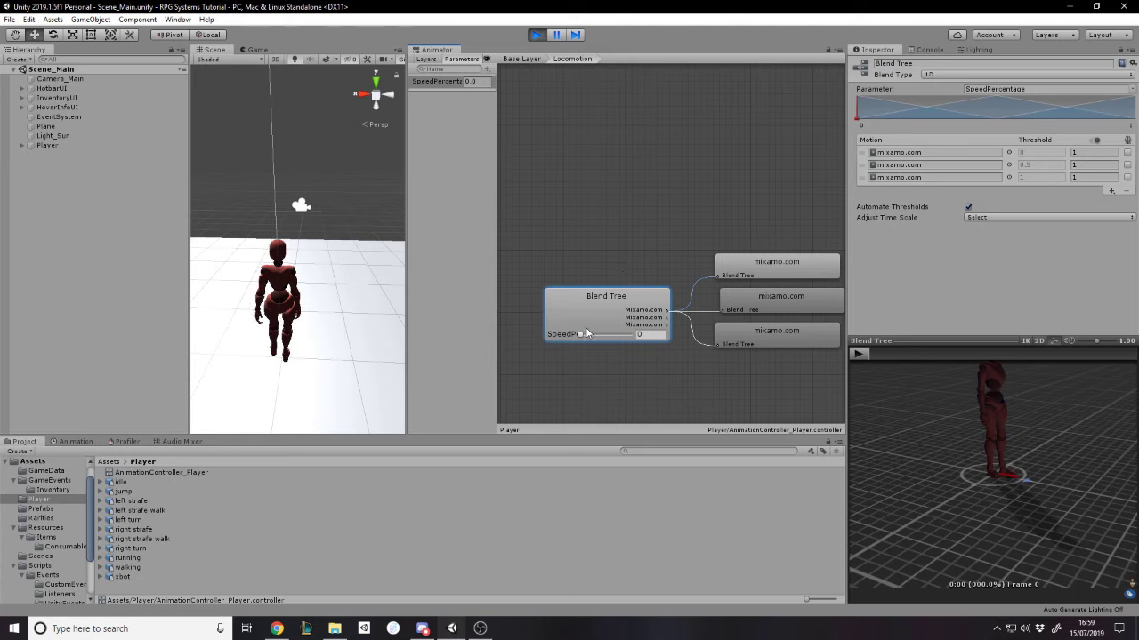
mouse_move(583, 339)
mouse_down()
mouse_move(633, 340)
mouse_move(559, 343)
mouse_up()
click(608, 375)
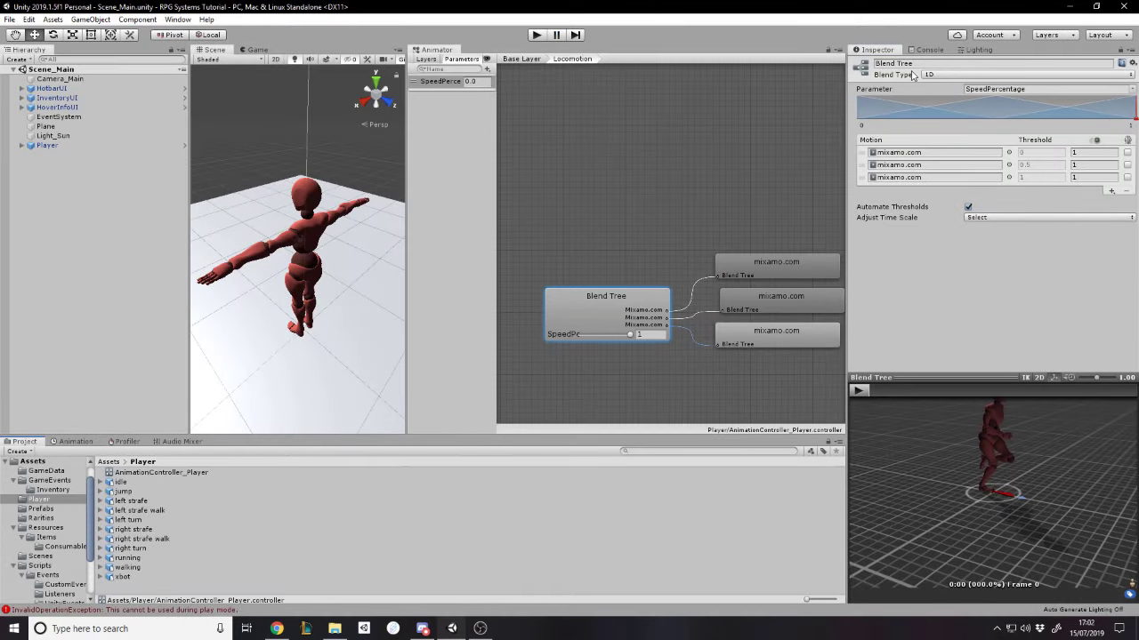
Check the xbot model's animation import settings and the walking model's rig settings
click(925, 50)
click(871, 50)
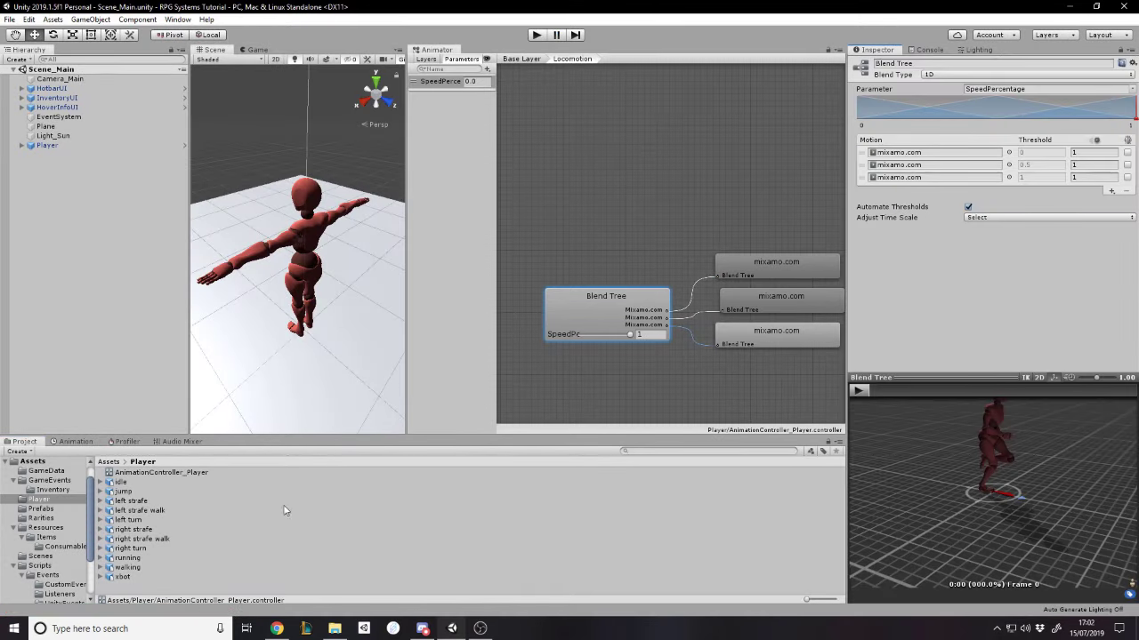
click(122, 577)
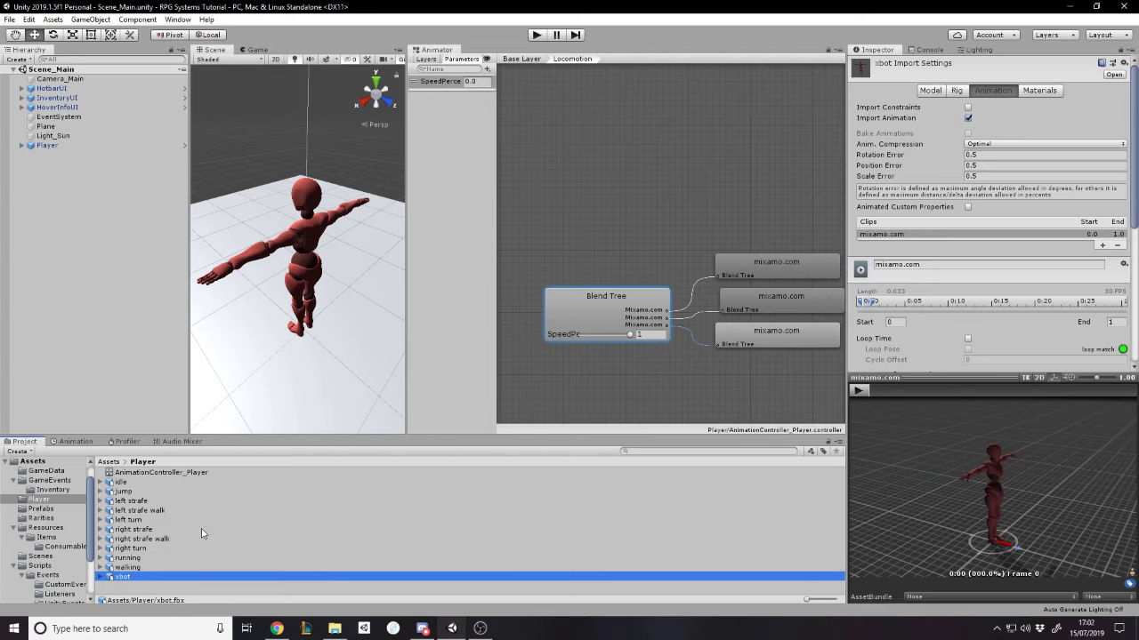
click(140, 569)
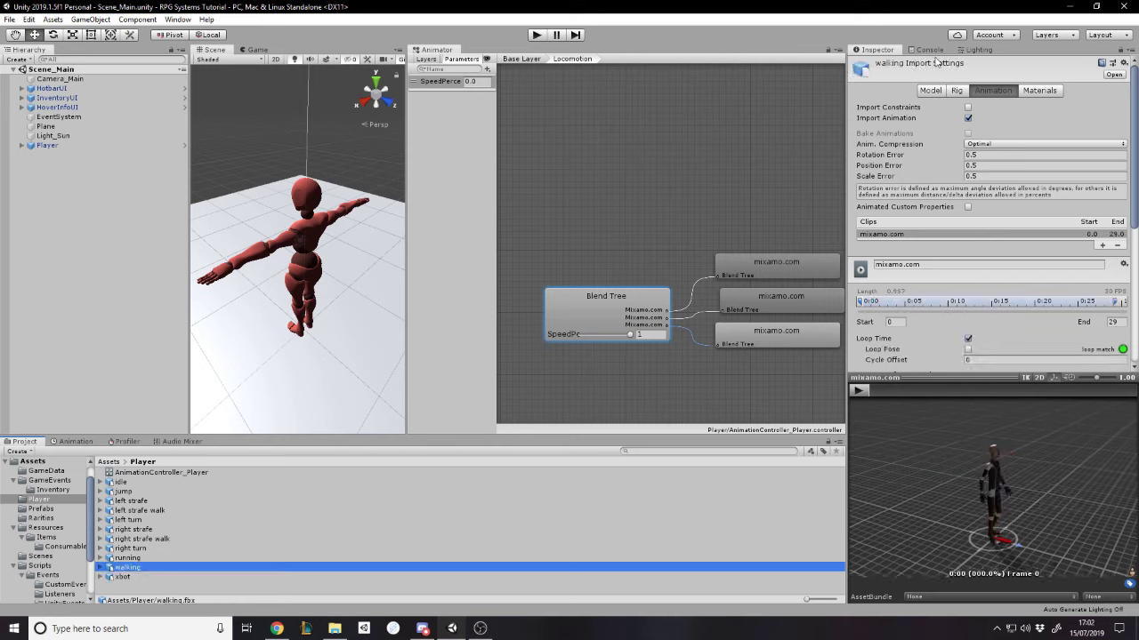
click(957, 91)
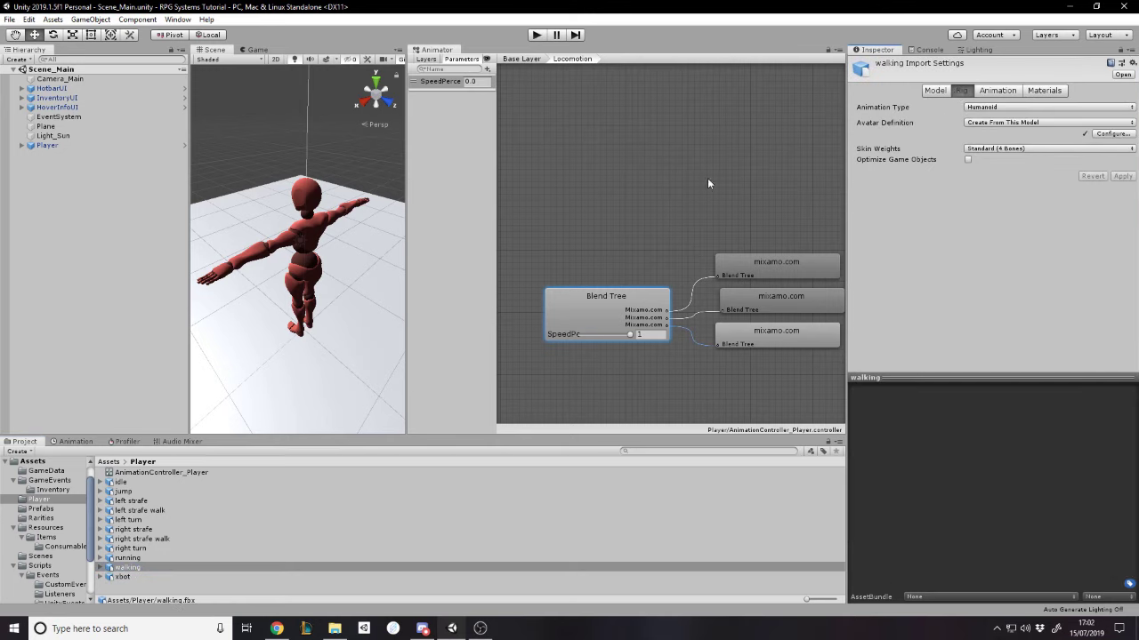
click(120, 576)
shift+click(146, 484)
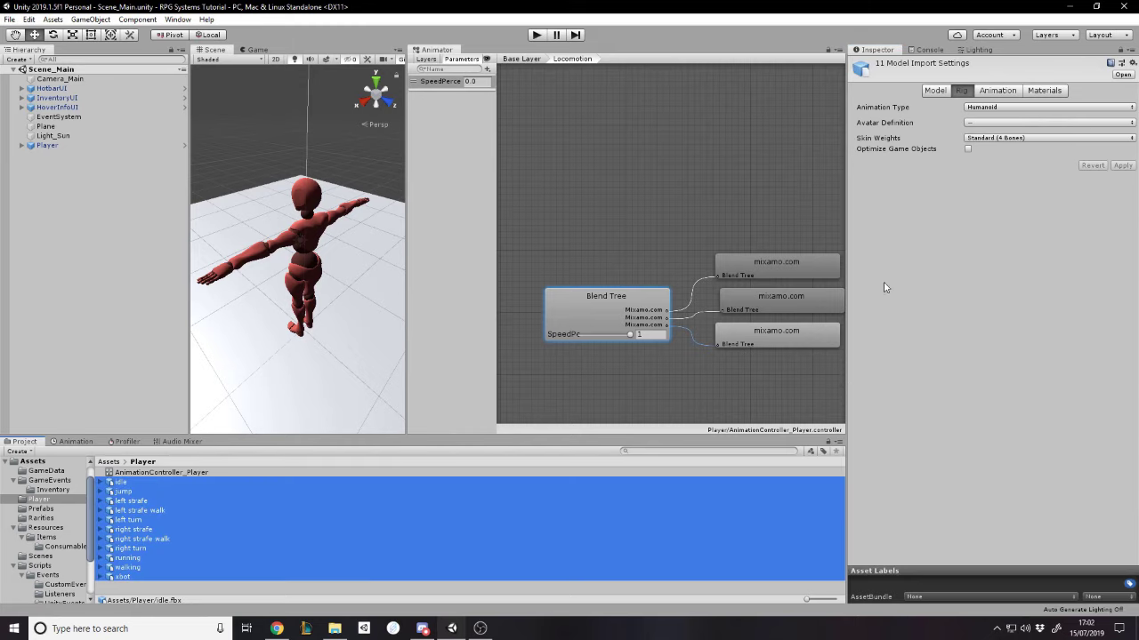
click(995, 127)
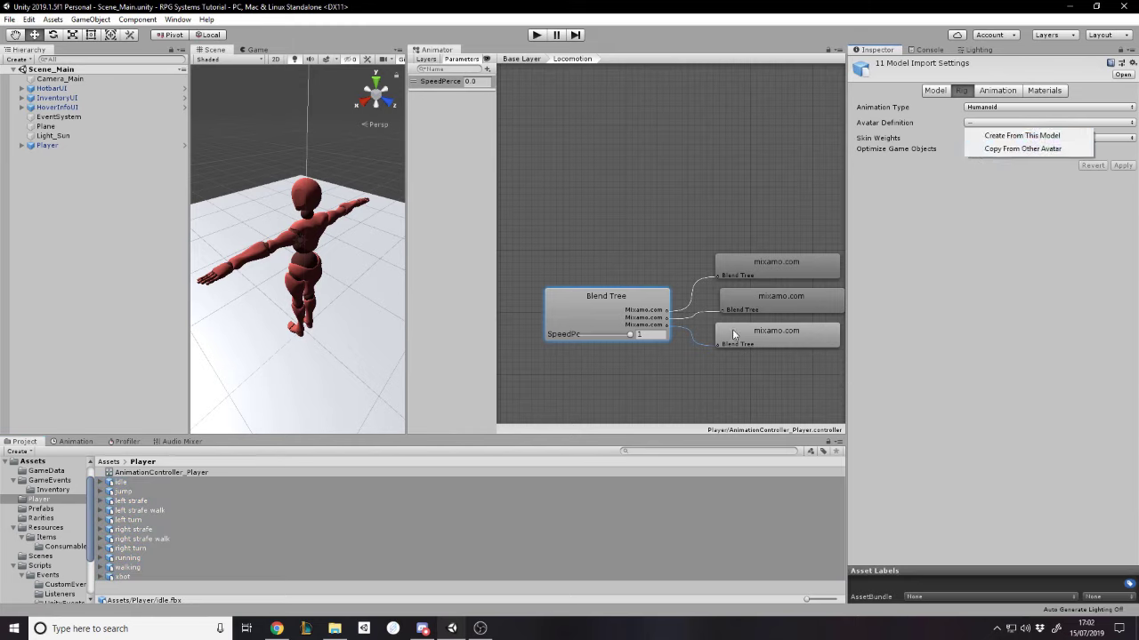
click(113, 587)
Set the Avatar Definition of the ten models from idle to walking to Copy From Other Avatar with xbotAvatar as source, and apply
click(129, 567)
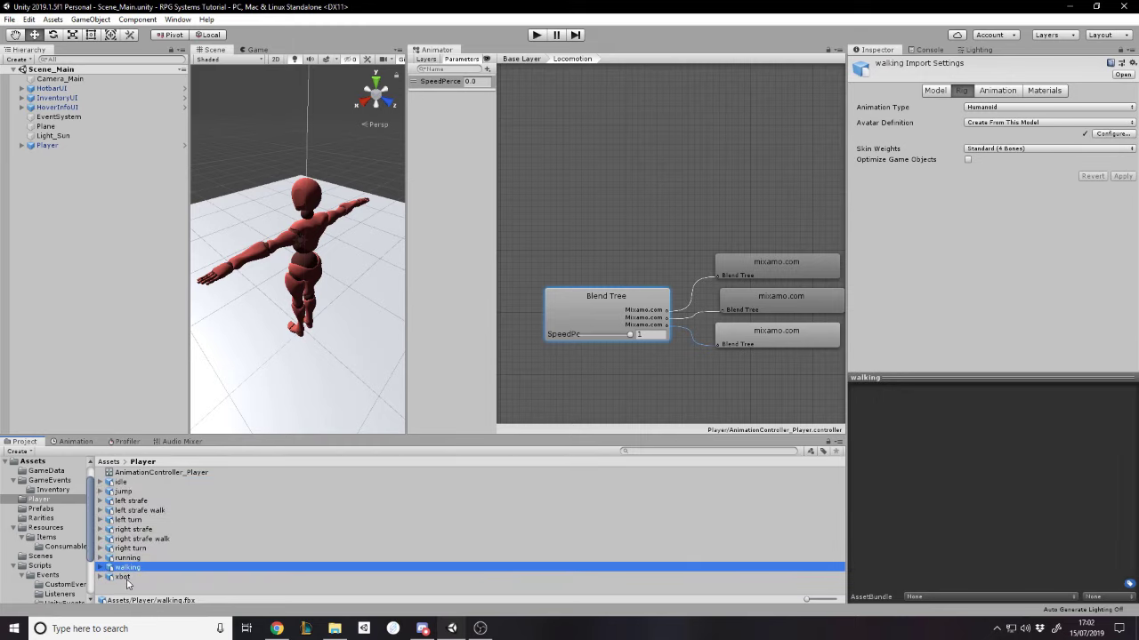
shift+click(130, 484)
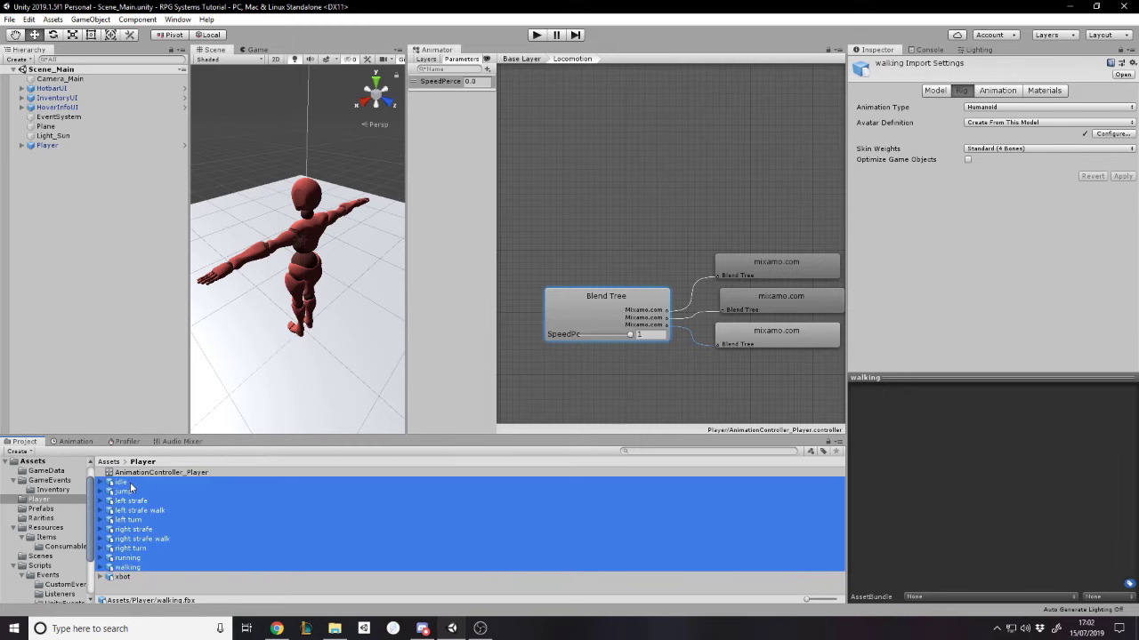
click(974, 124)
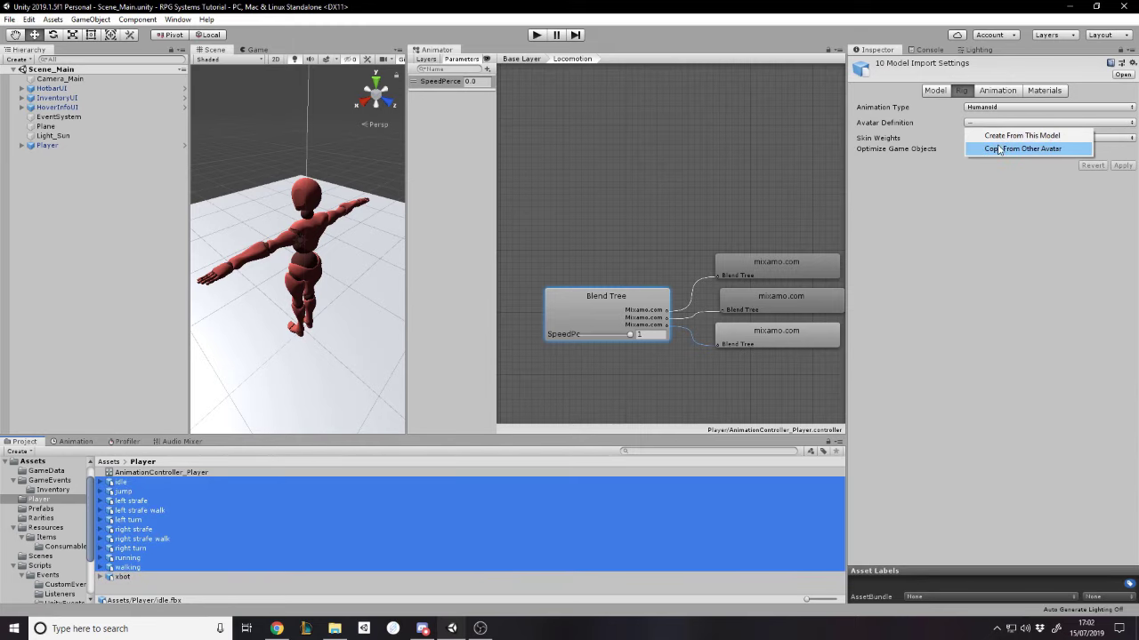
click(995, 152)
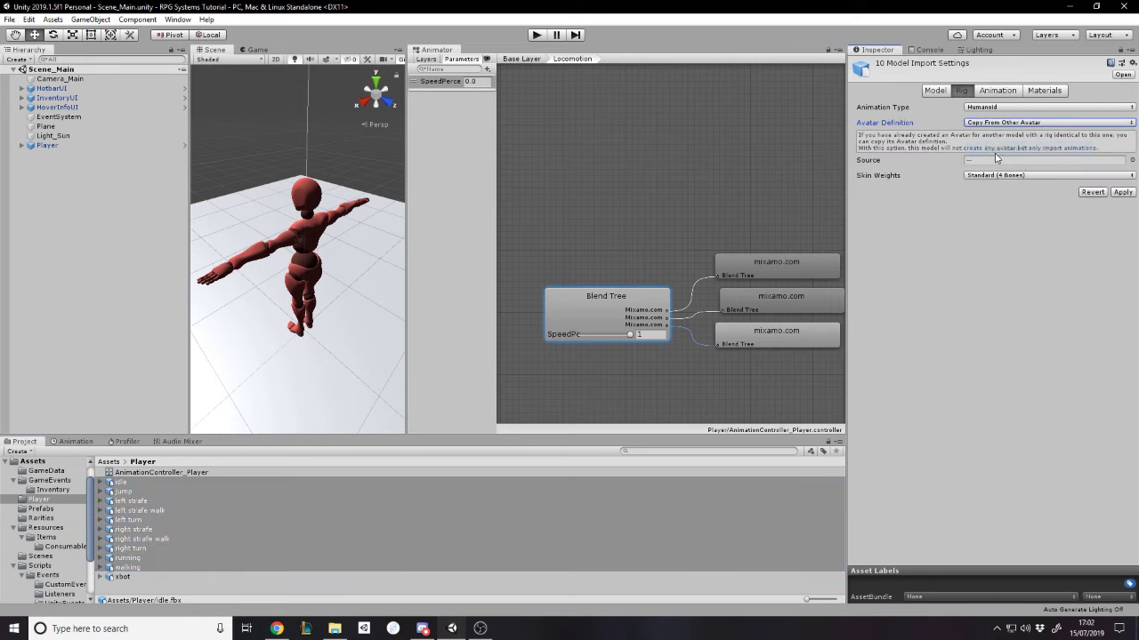
click(1131, 160)
click(449, 389)
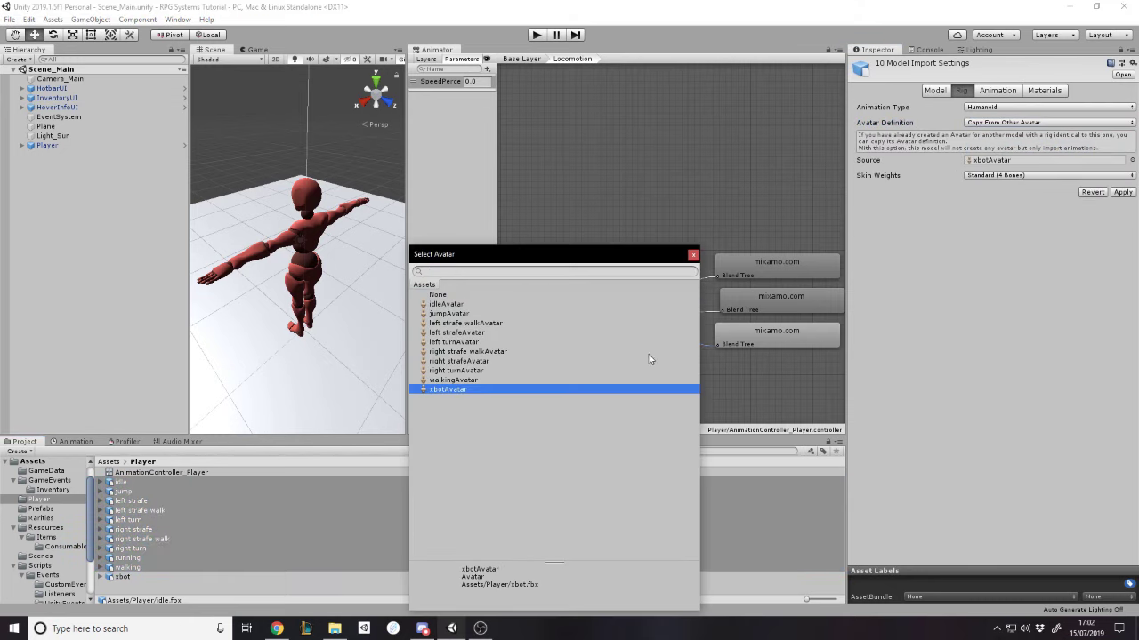
click(1122, 193)
click(1121, 193)
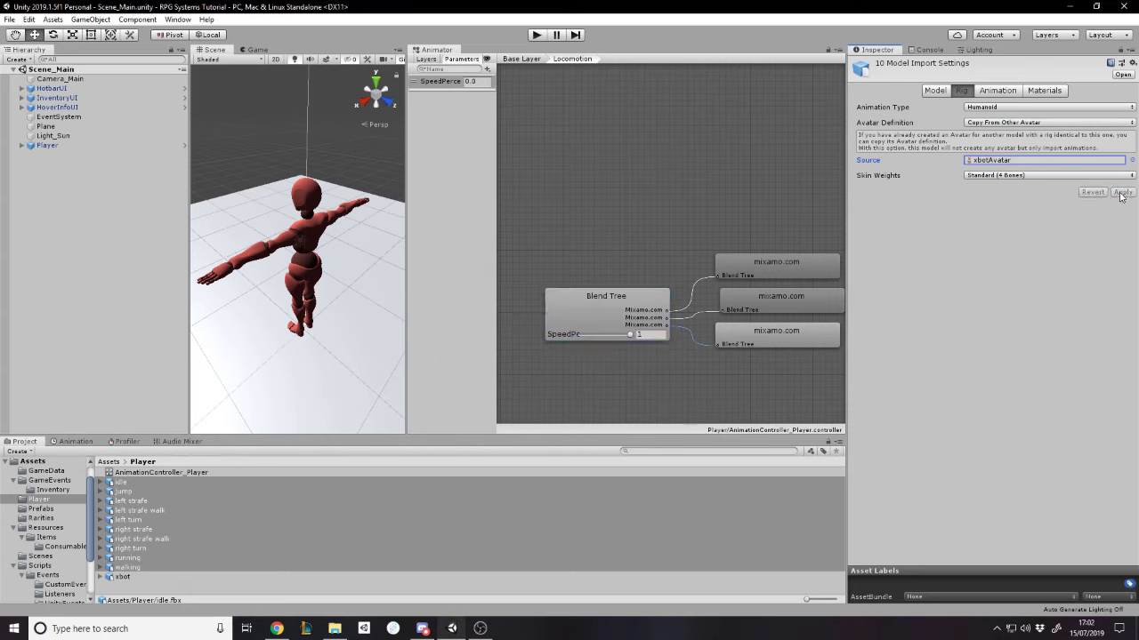
Open the general model import settings of the ten models and save the scene
click(935, 93)
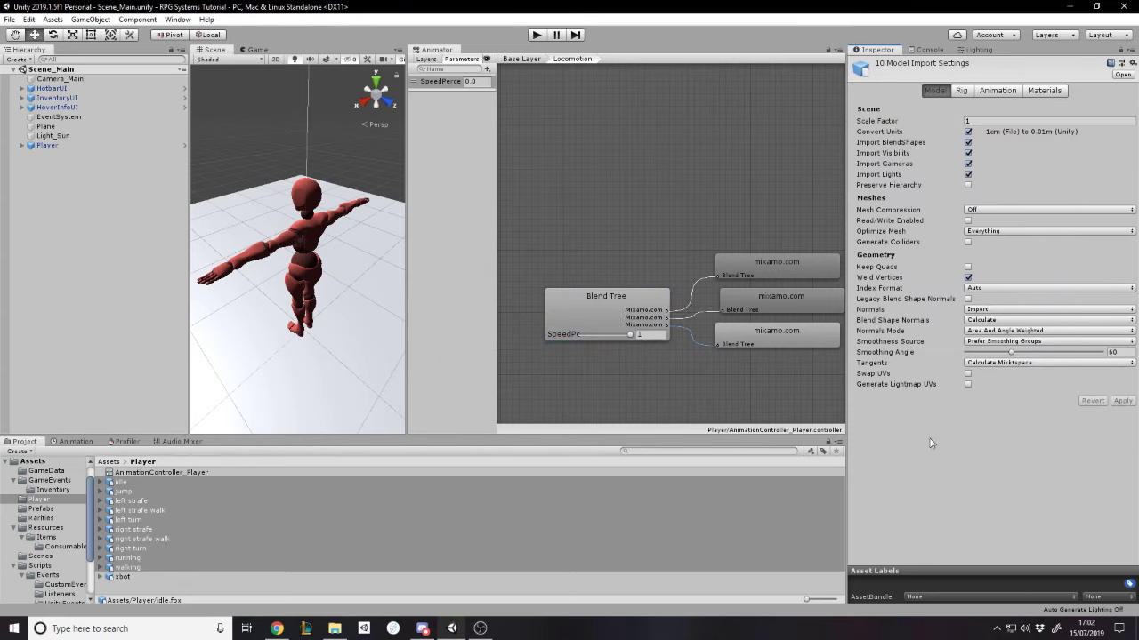
click(18, 18)
click(118, 65)
Check the shared animation import settings of walking, running and idle, and the idle clip's loop settings
click(129, 568)
ctrl+click(134, 557)
ctrl+click(125, 484)
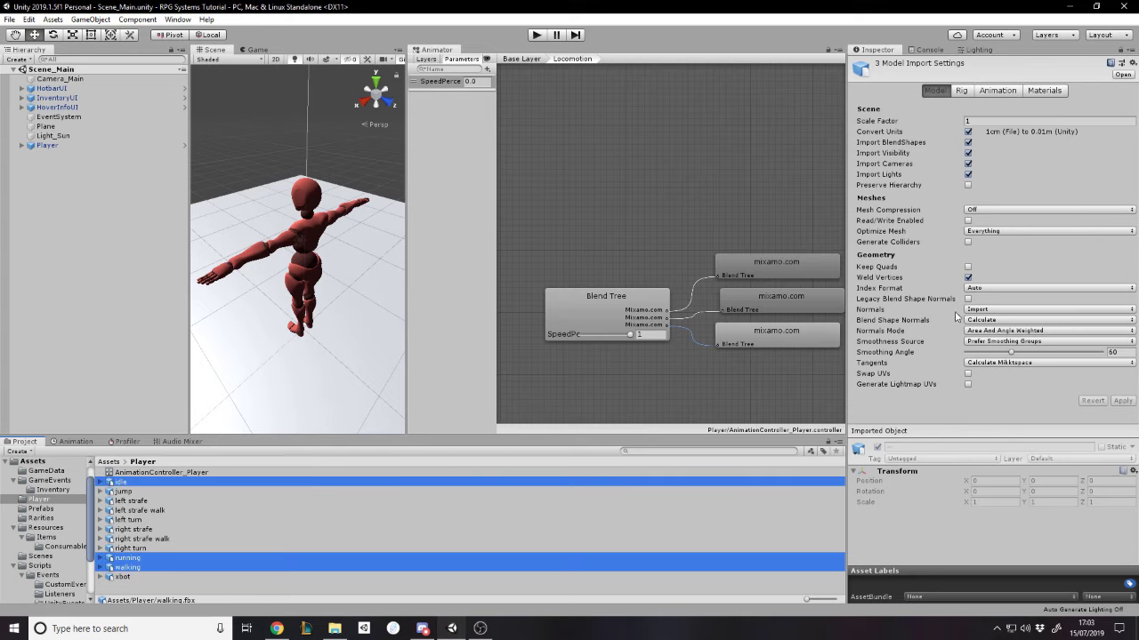
click(994, 93)
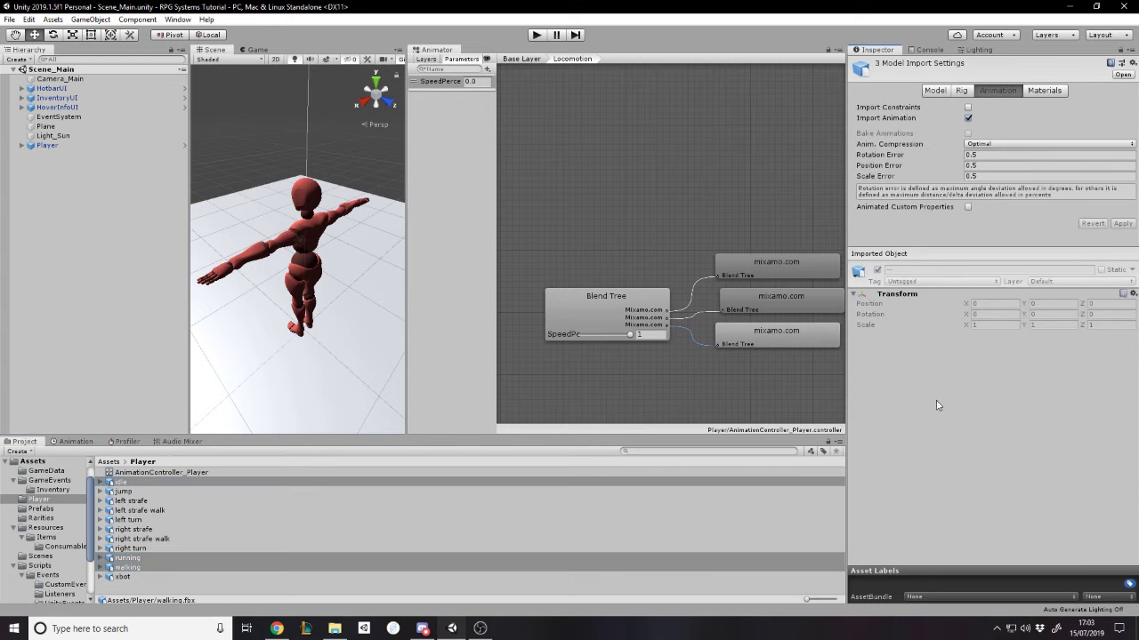
click(185, 484)
scroll(968, 290, down, 5)
scroll(968, 290, up, 3)
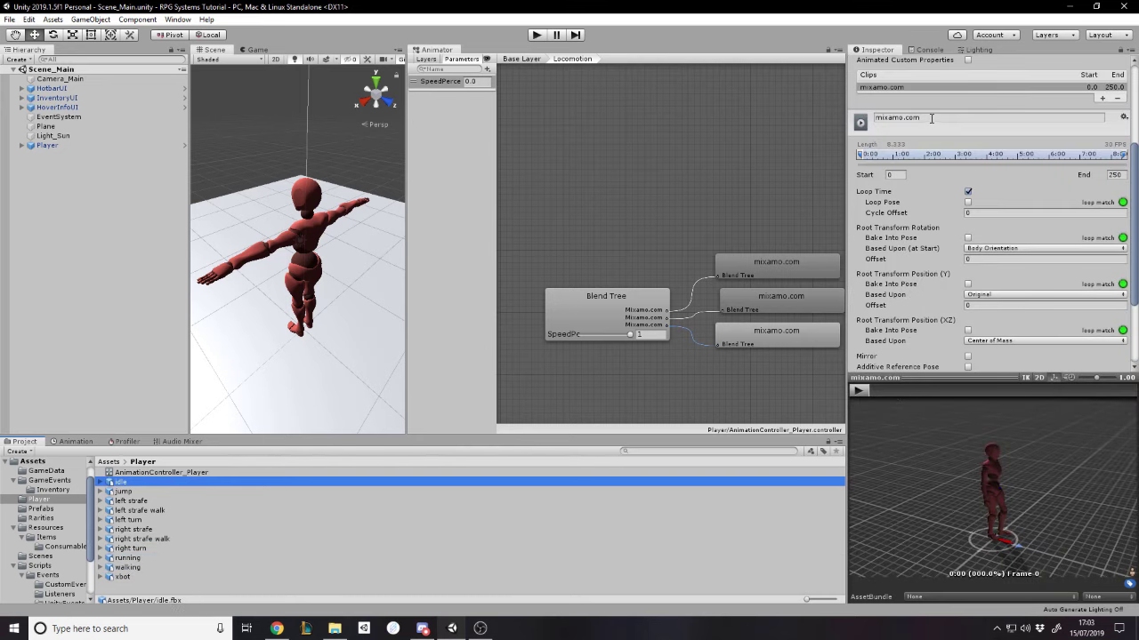
Enable Loop Time for the running and walking clips and apply the import settings
click(145, 559)
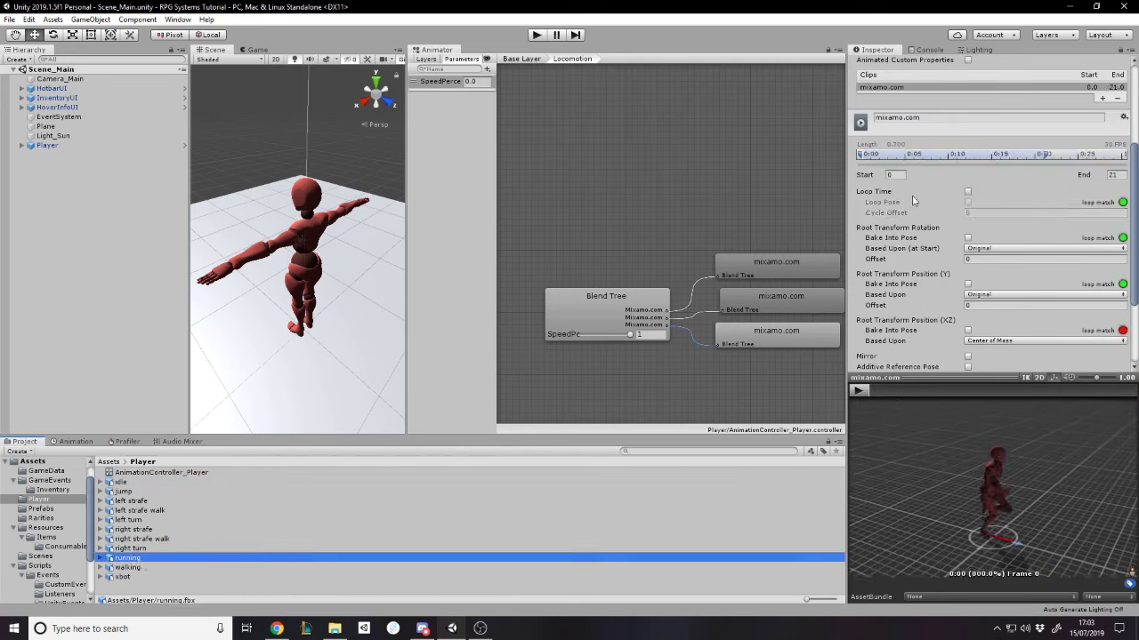
click(967, 194)
scroll(967, 194, down, 3)
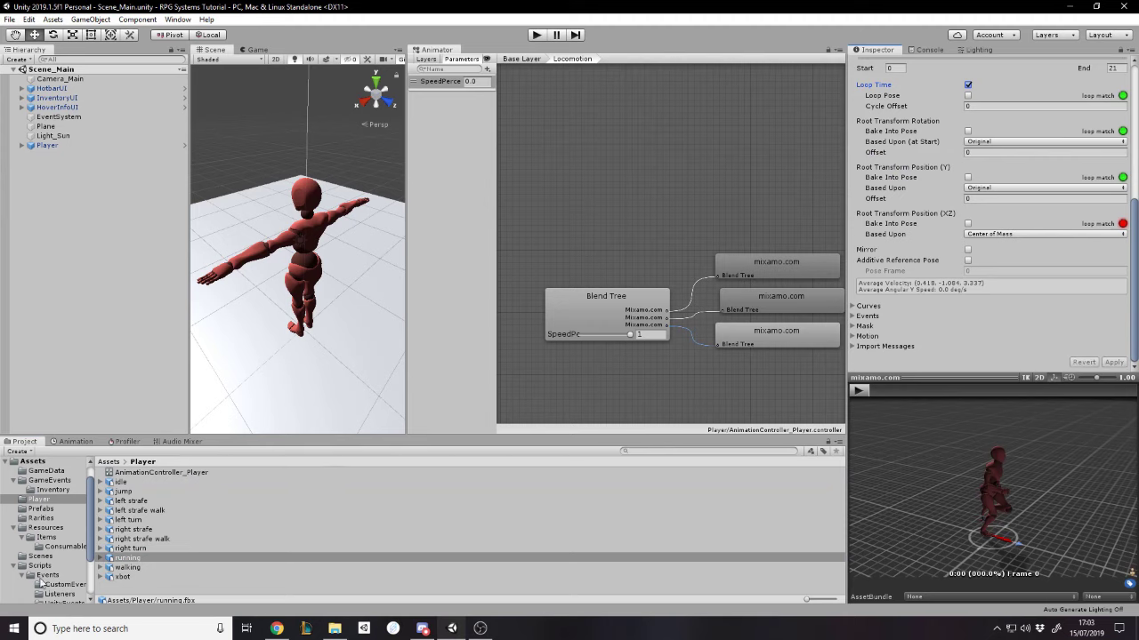
click(127, 568)
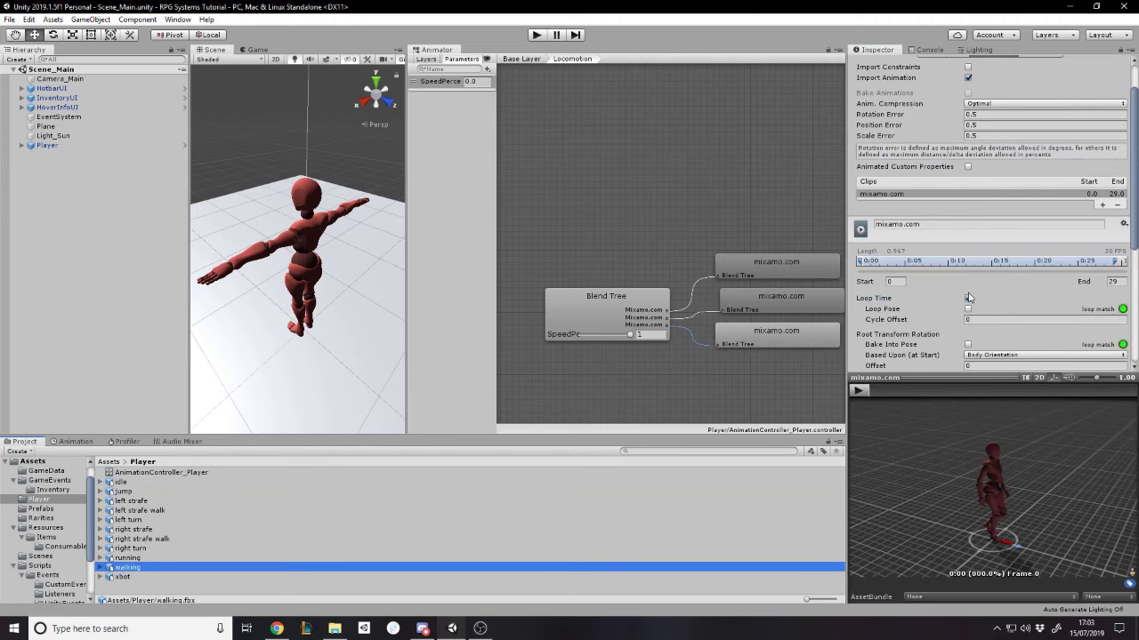
scroll(1096, 363, down, 3)
Play the scene with the Blend Tree node selected and watch the Player in the Scene view at SpeedPercentage 0.5
click(606, 306)
click(536, 35)
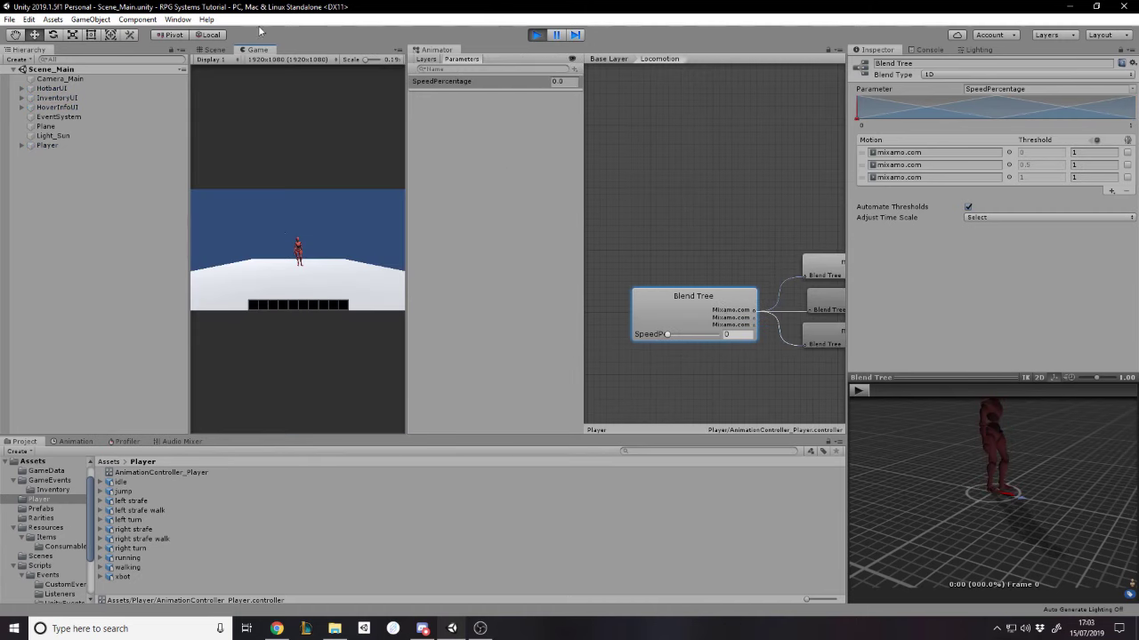
click(214, 50)
drag(665, 336, 692, 336)
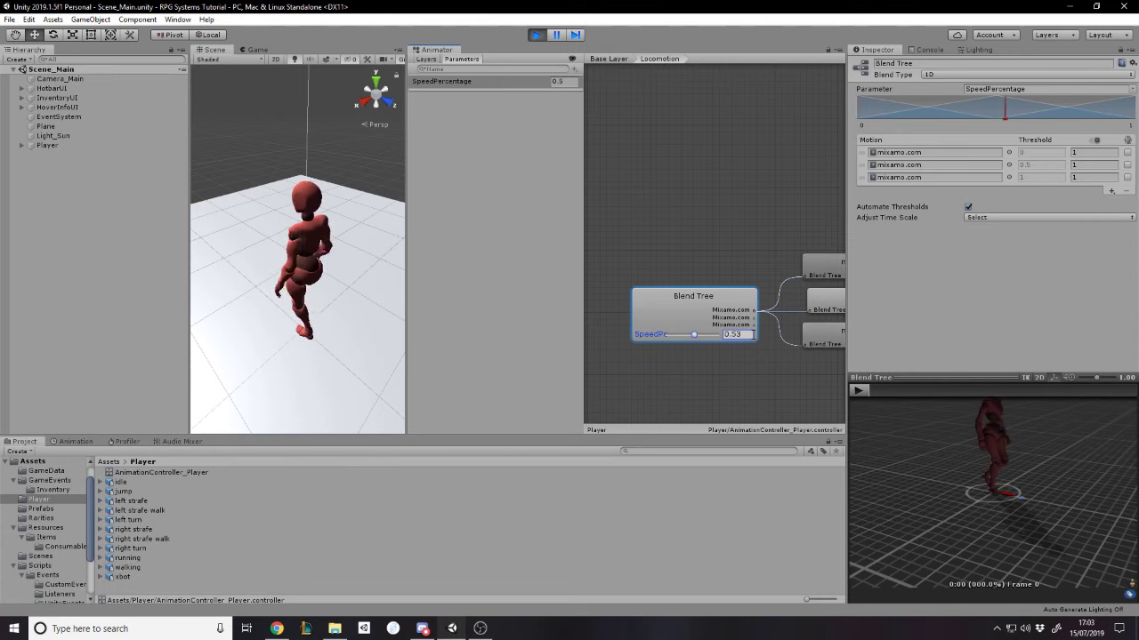
scroll(380, 287, up, 5)
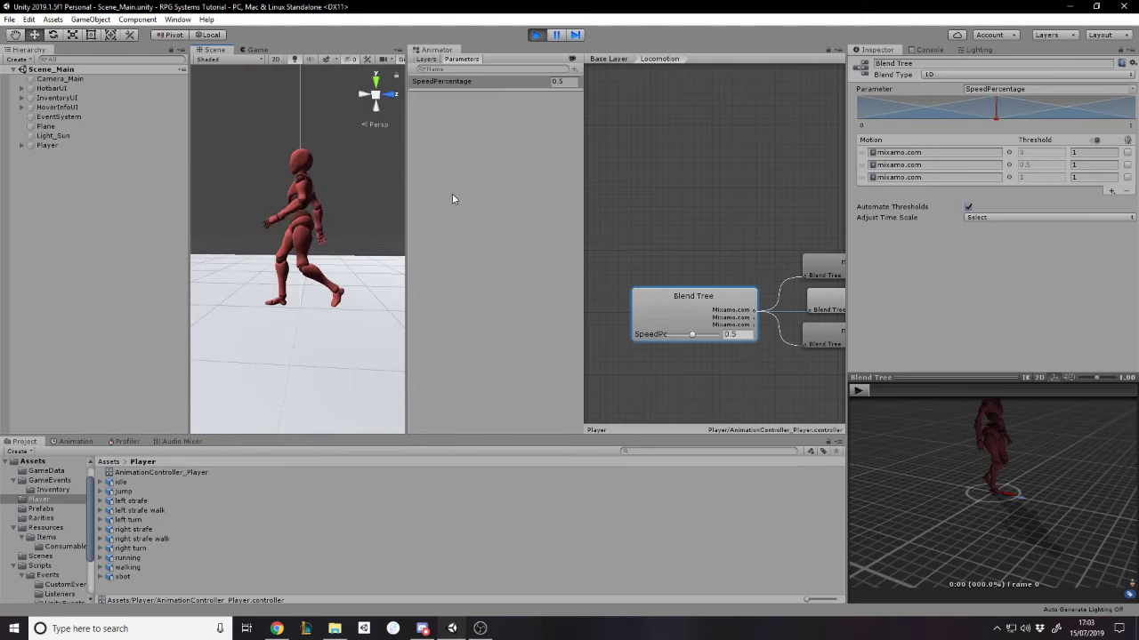
Set SpeedPercentage to 1 and inspect the Player's running animation from several angles in an enlarged Scene view
click(735, 334)
text(1)
key(Return)
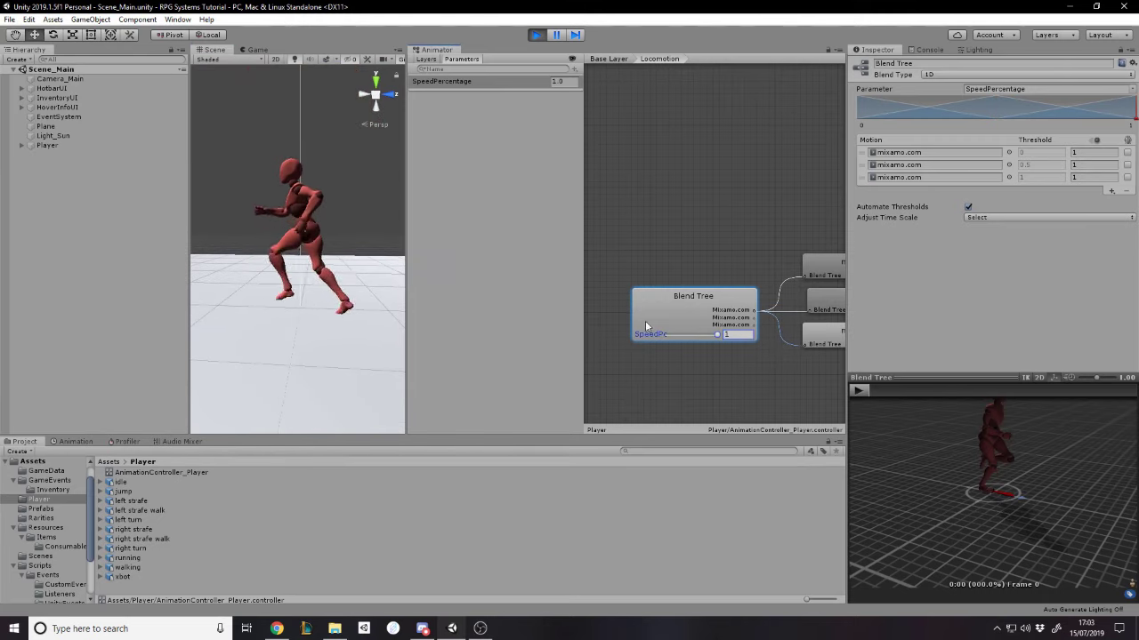
alt+drag(365, 243, 89, 257)
scroll(254, 297, up, 3)
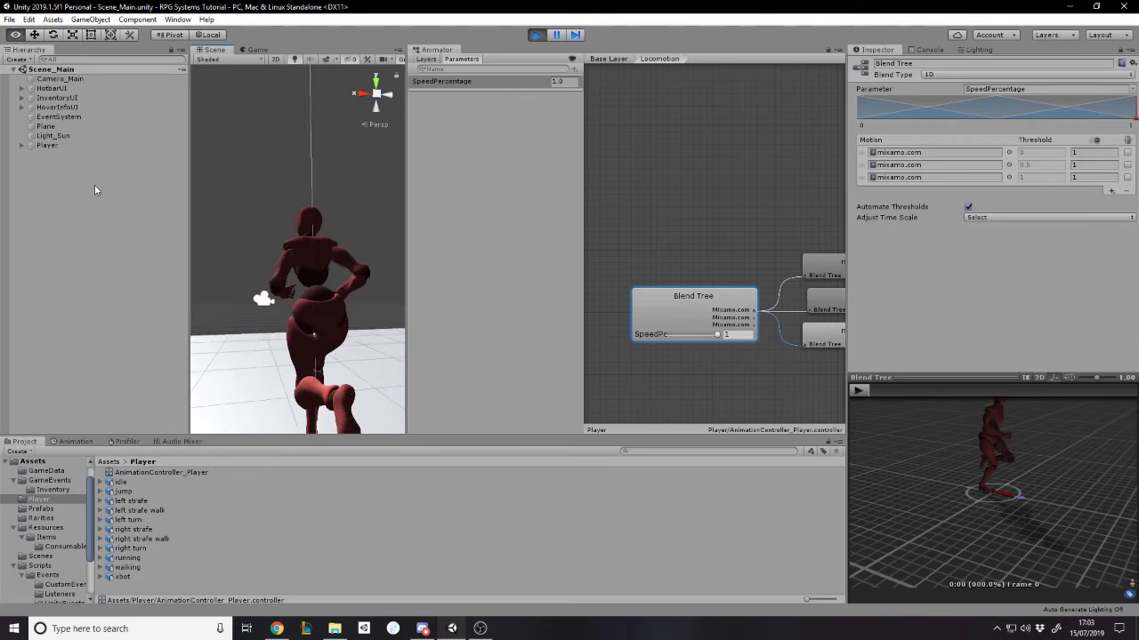
alt+drag(255, 297, 537, 249)
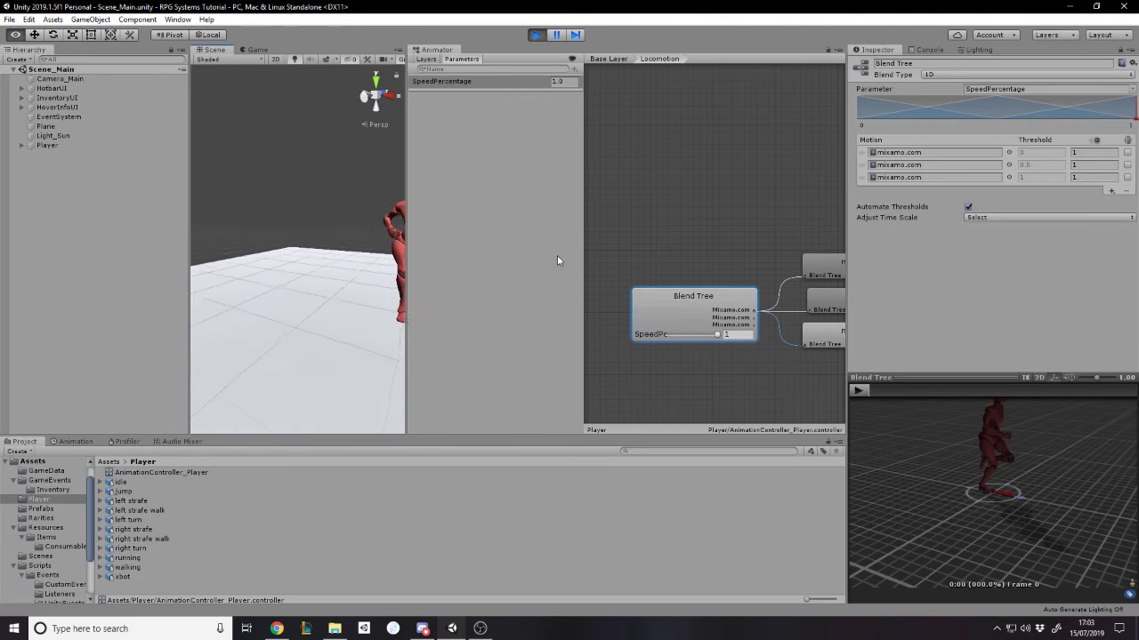
drag(411, 229, 386, 234)
scroll(386, 234, down, 3)
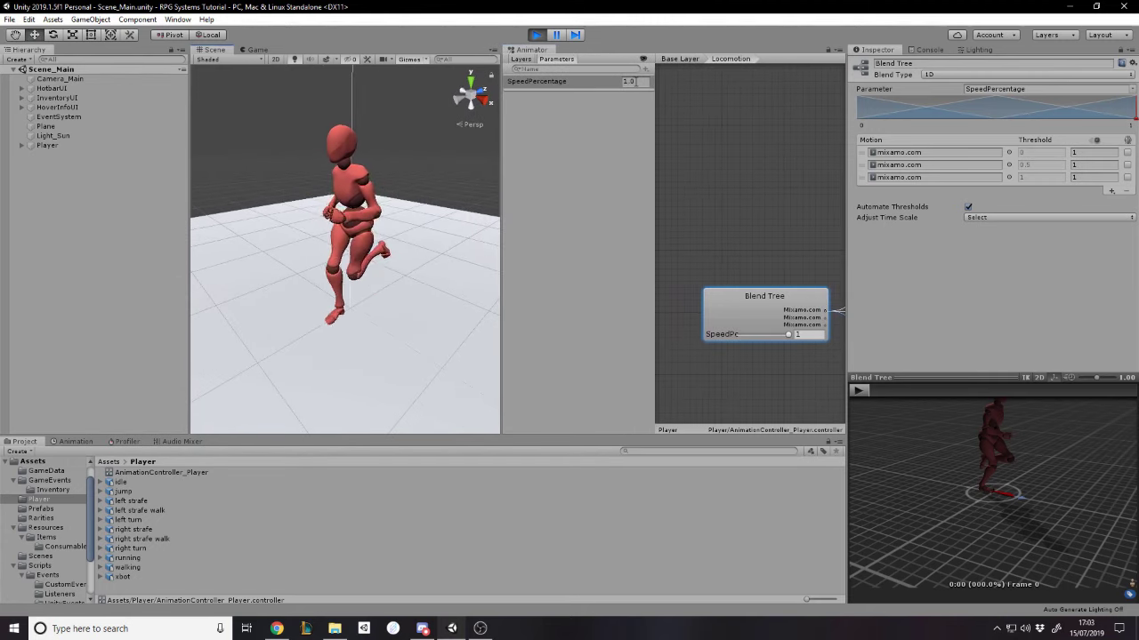
Set the SpeedPercentage parameter to 0 and view the Player's idle animation from another angle
click(632, 81)
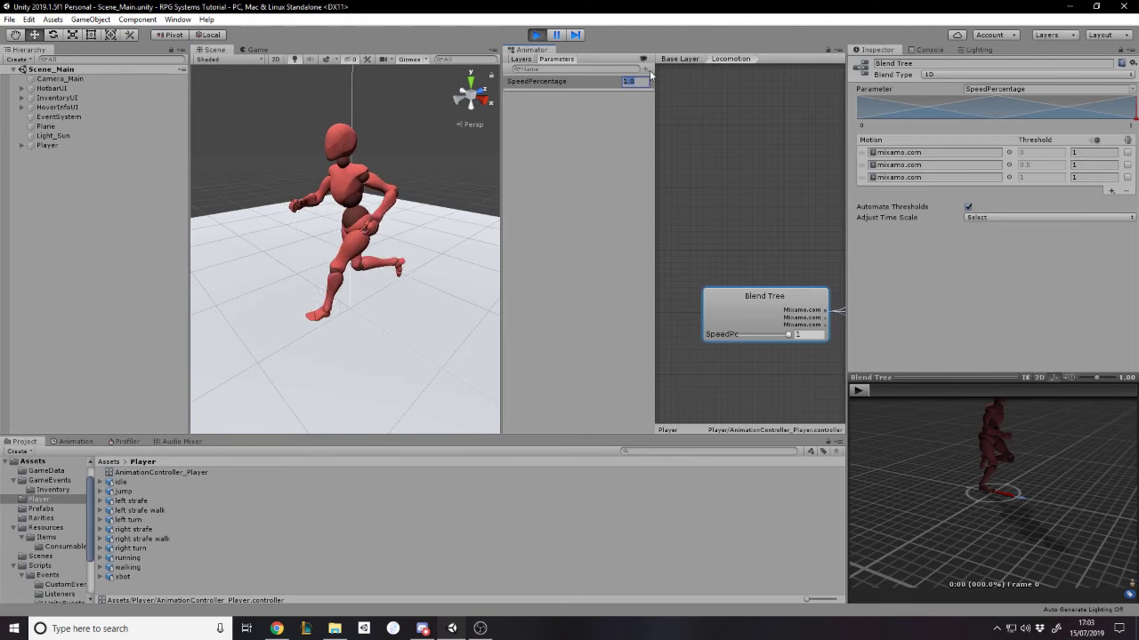
text(0)
key(Return)
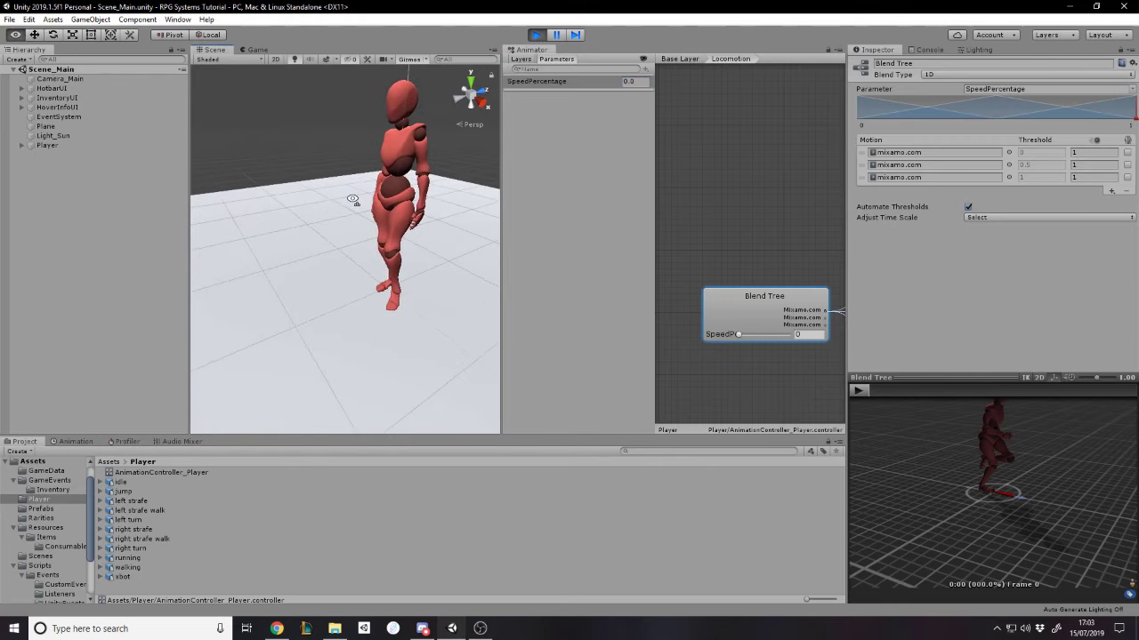
alt+drag(356, 199, 29, 148)
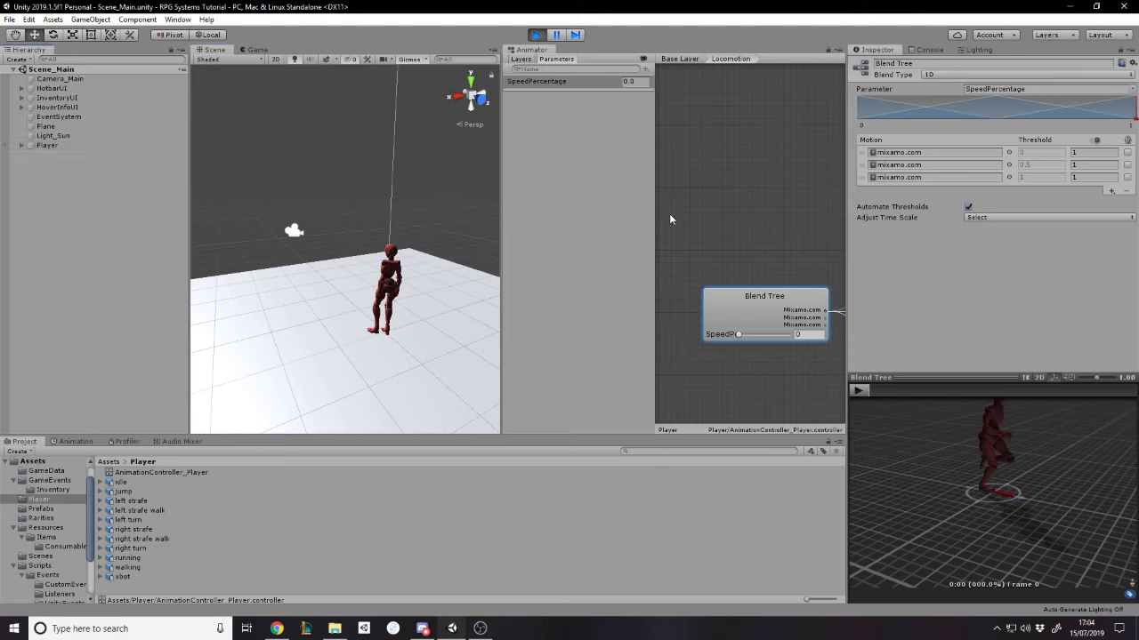
Widen the Animator graph area to show the whole blend tree and clear the asset selection
scroll(668, 213, down, 2)
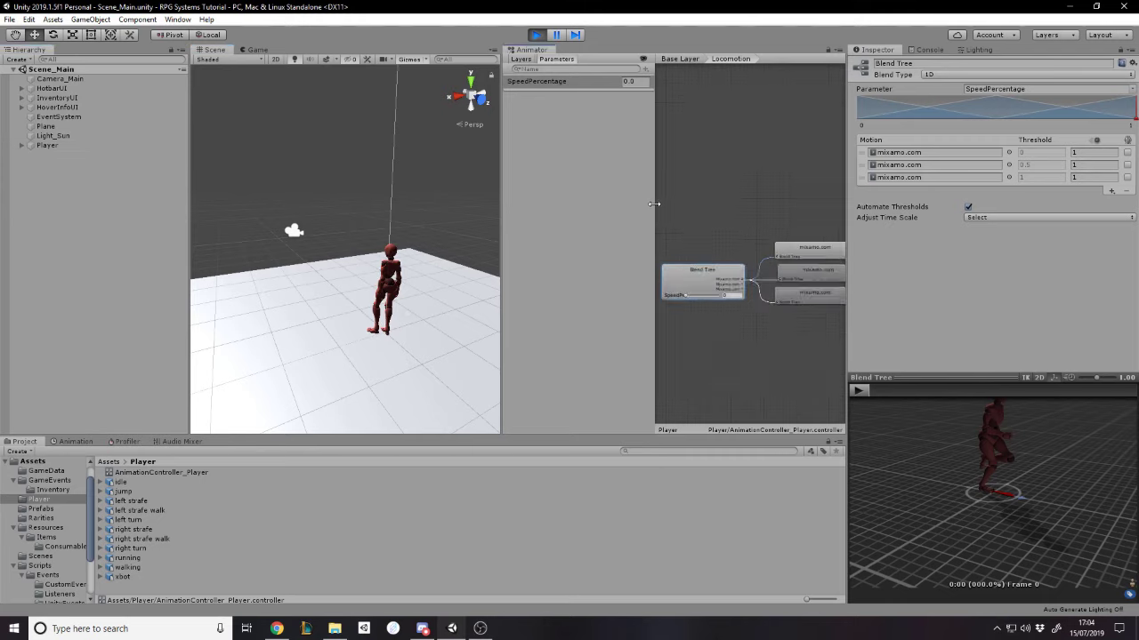
drag(656, 204, 579, 204)
click(138, 595)
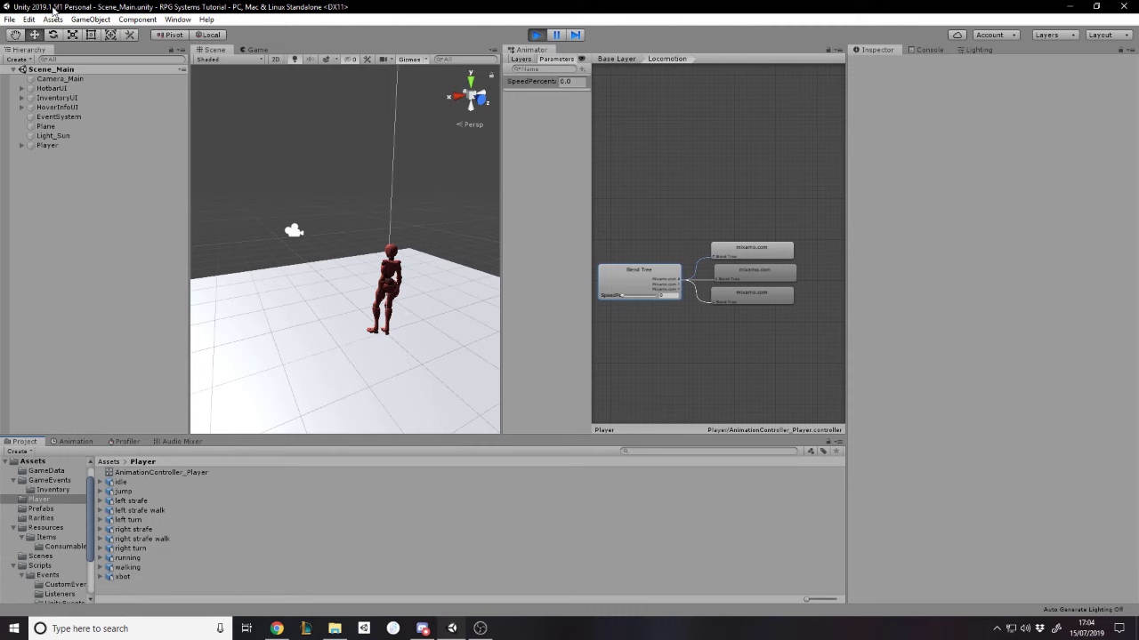
Exit play mode and save the scene
click(9, 19)
click(36, 61)
key(ctrl+p)
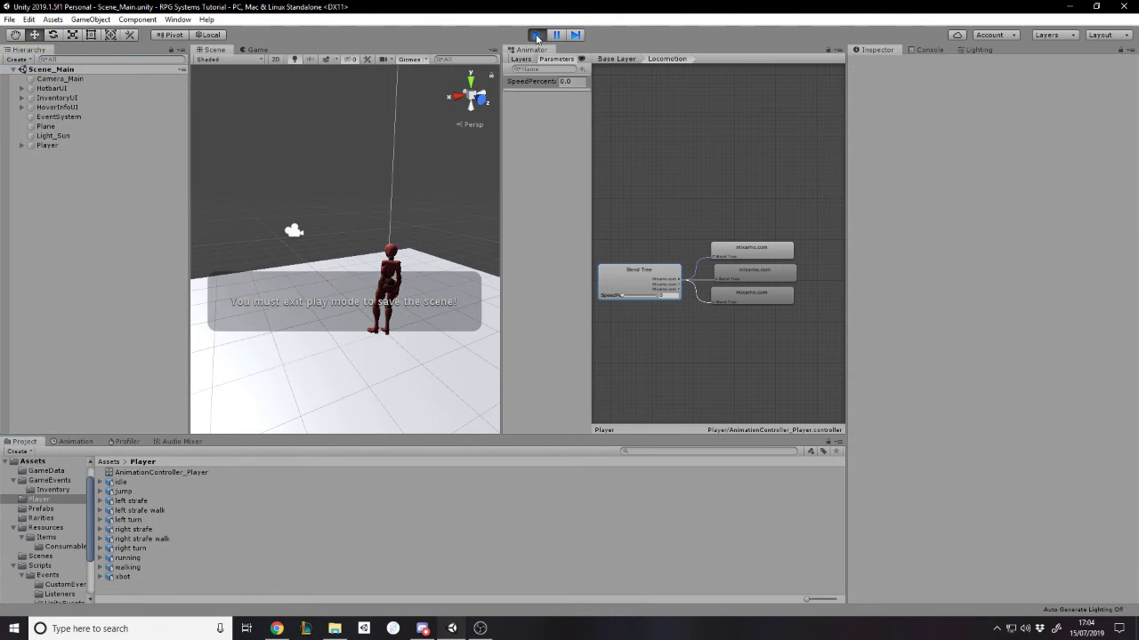
key(ctrl+s)
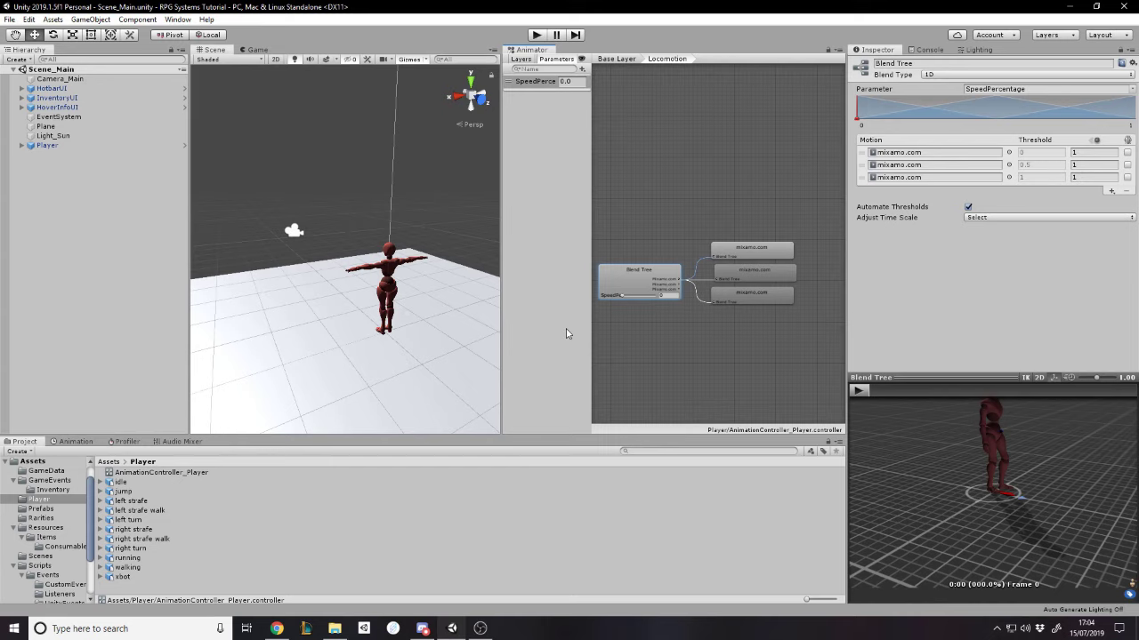
Review the rig settings of the idle, xbot and walking models, comparing their animation type and avatar definition
click(406, 165)
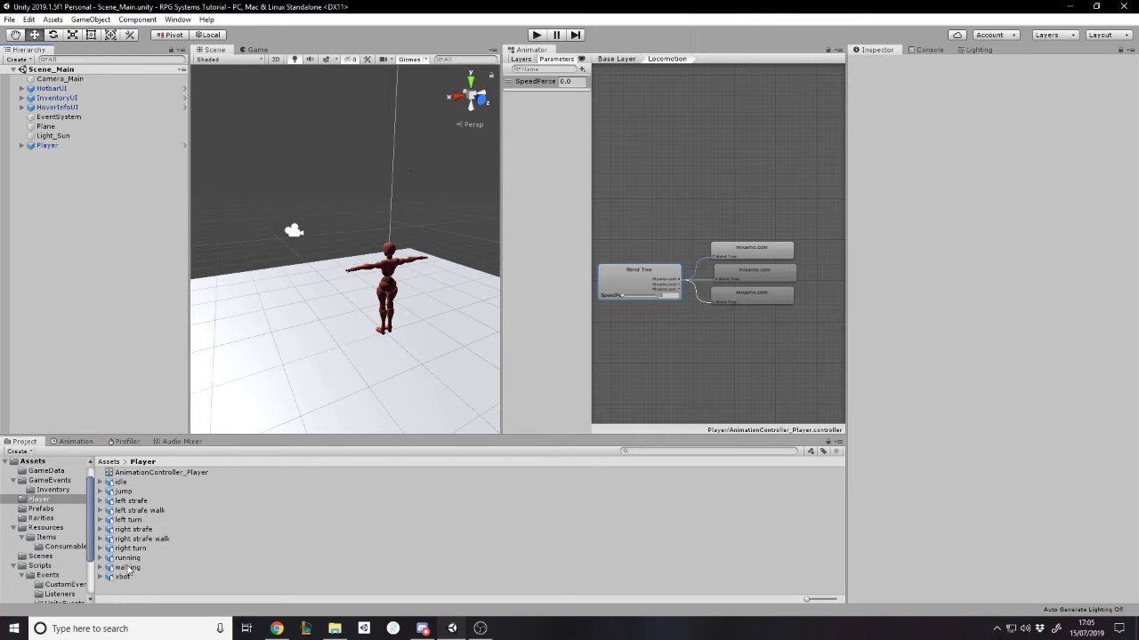
click(138, 483)
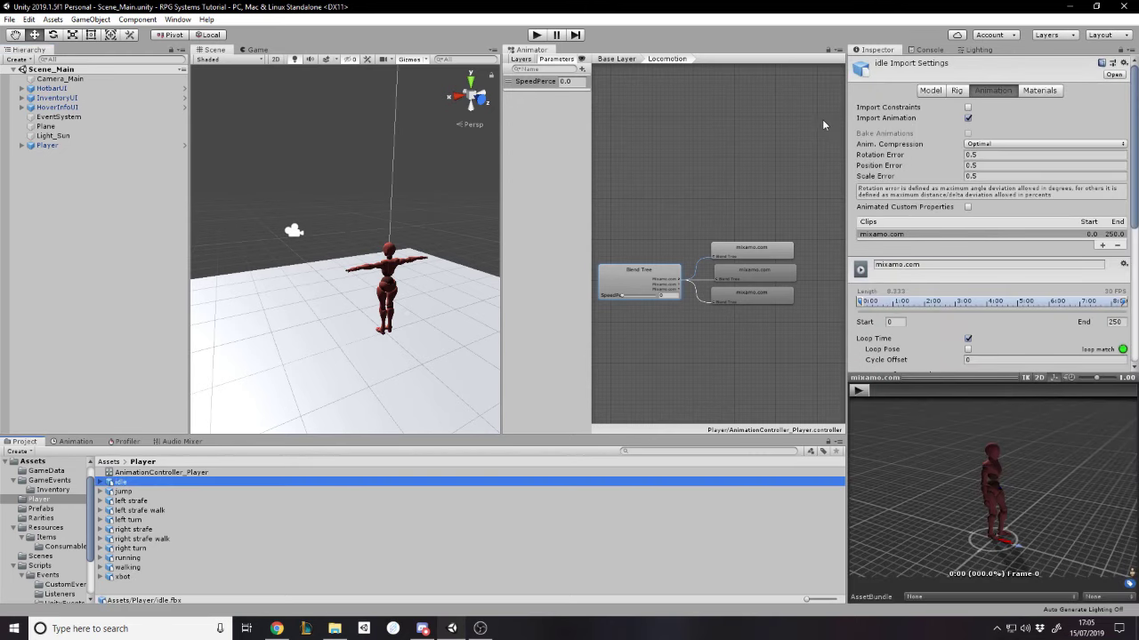
click(931, 89)
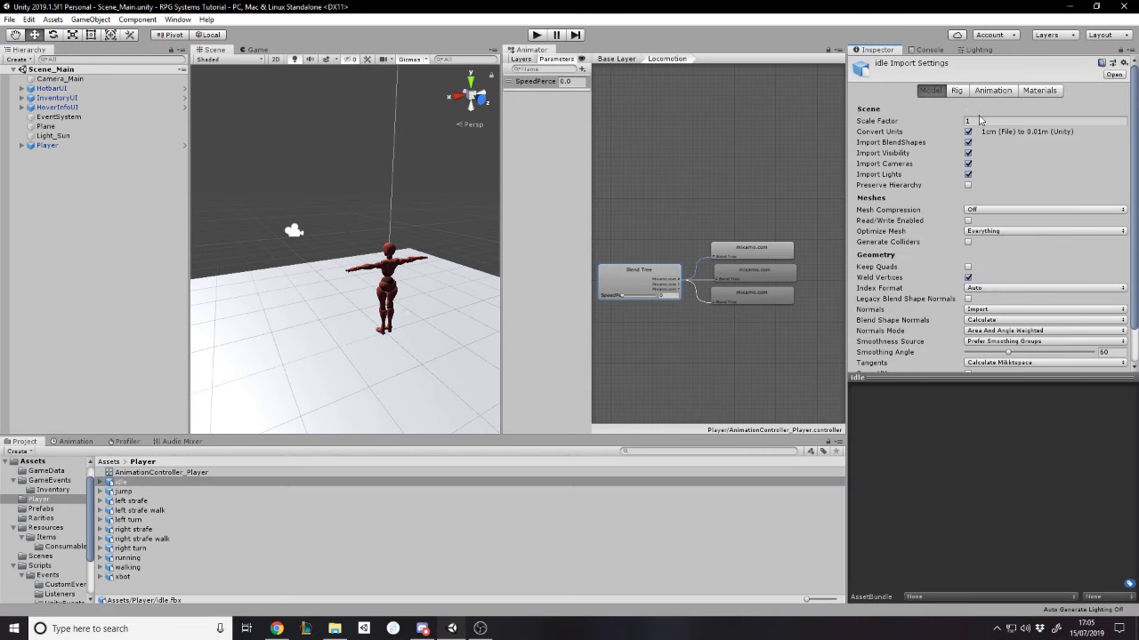
click(959, 95)
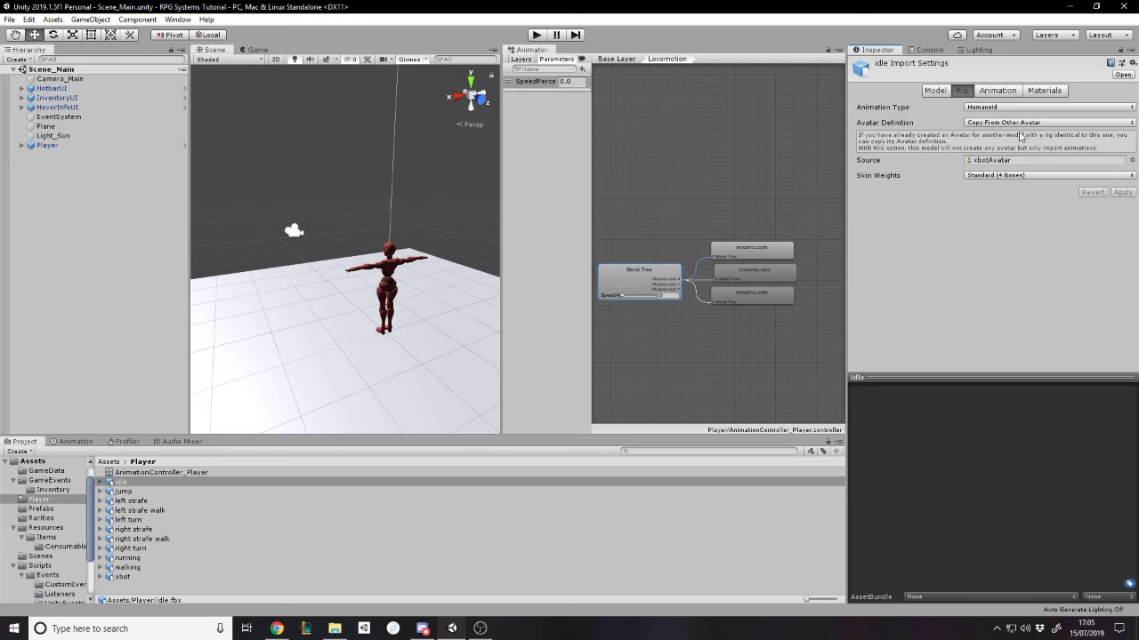
click(124, 578)
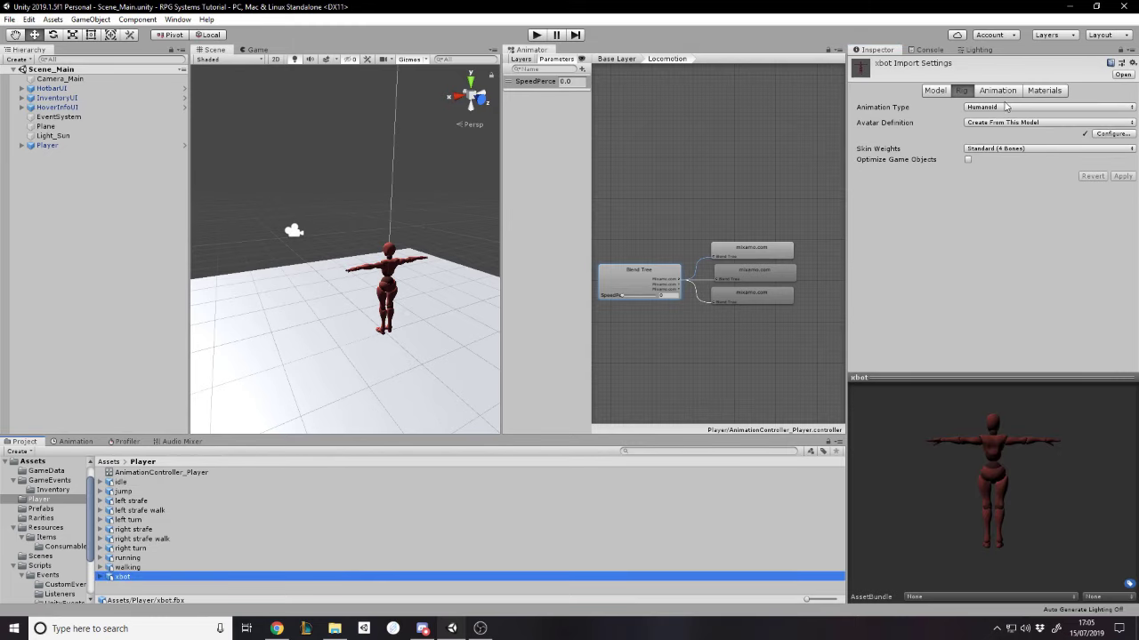
click(127, 568)
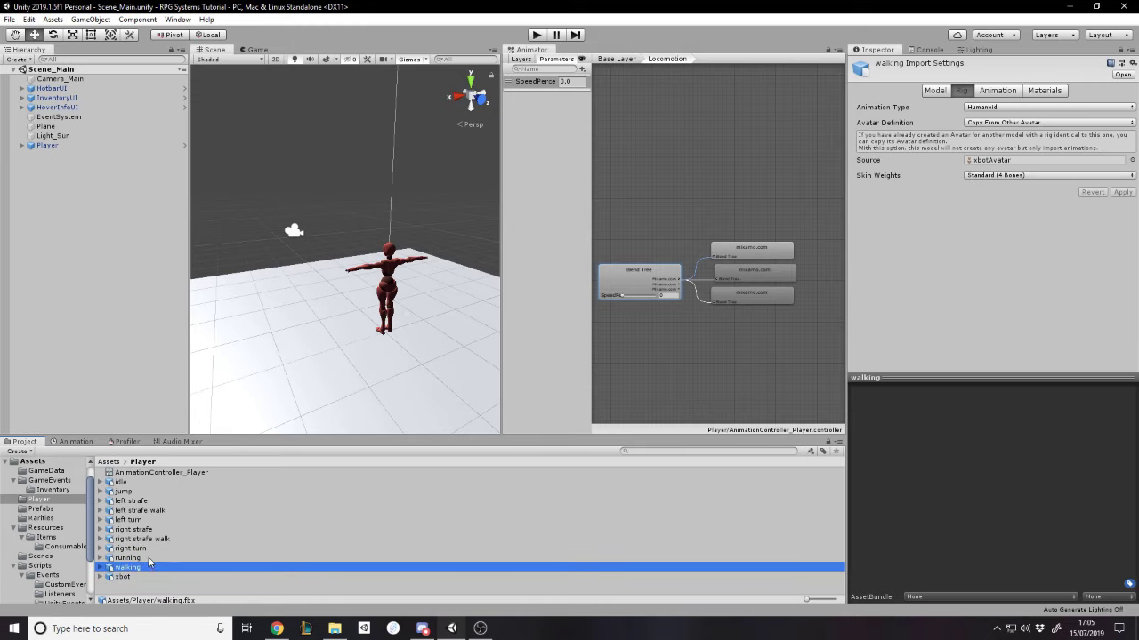
Review the walking clip's loop and root transform settings in its animation import settings
click(991, 90)
scroll(965, 196, down, 5)
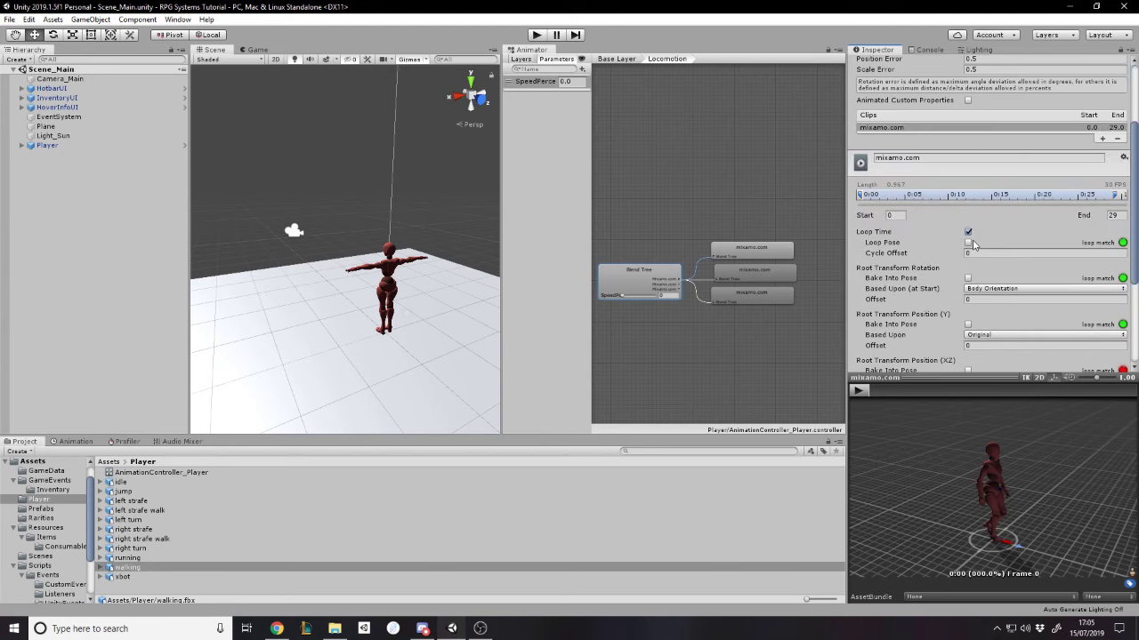
scroll(976, 246, down, 3)
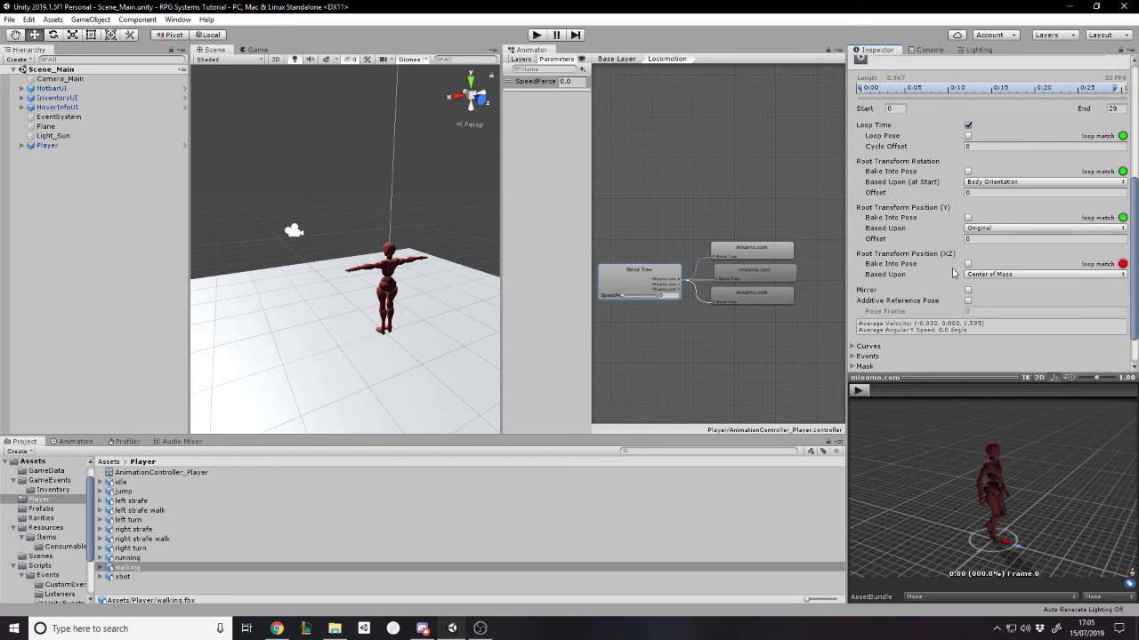
Inspect the Locomotion blend tree and trace each of its three motion entries to its source clip in the project assets
scroll(976, 186, down, 1)
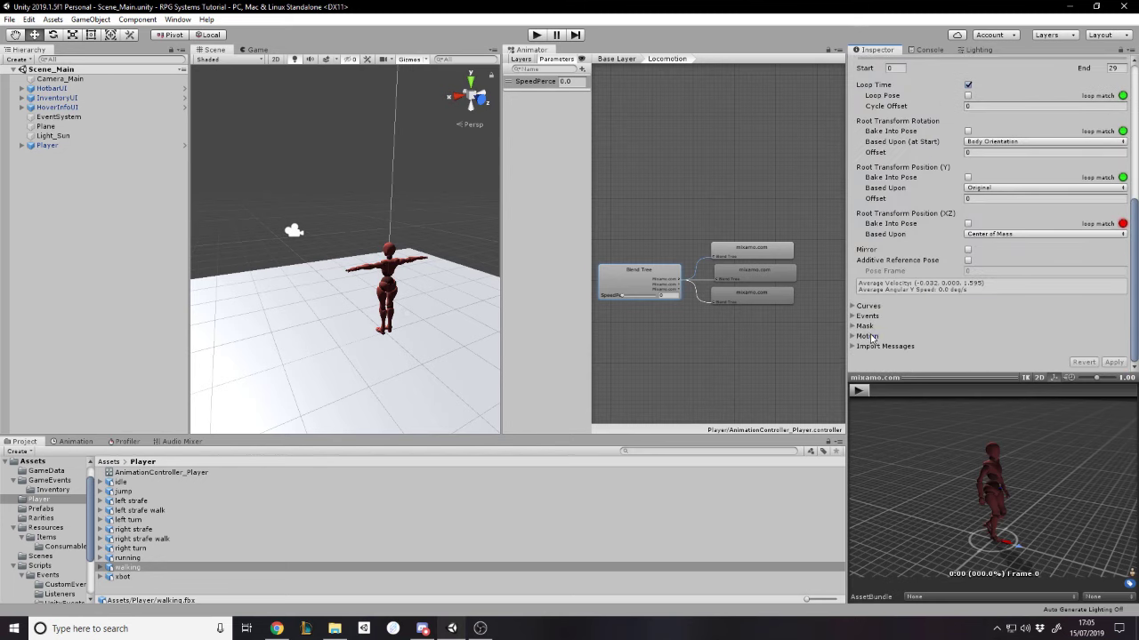
click(648, 283)
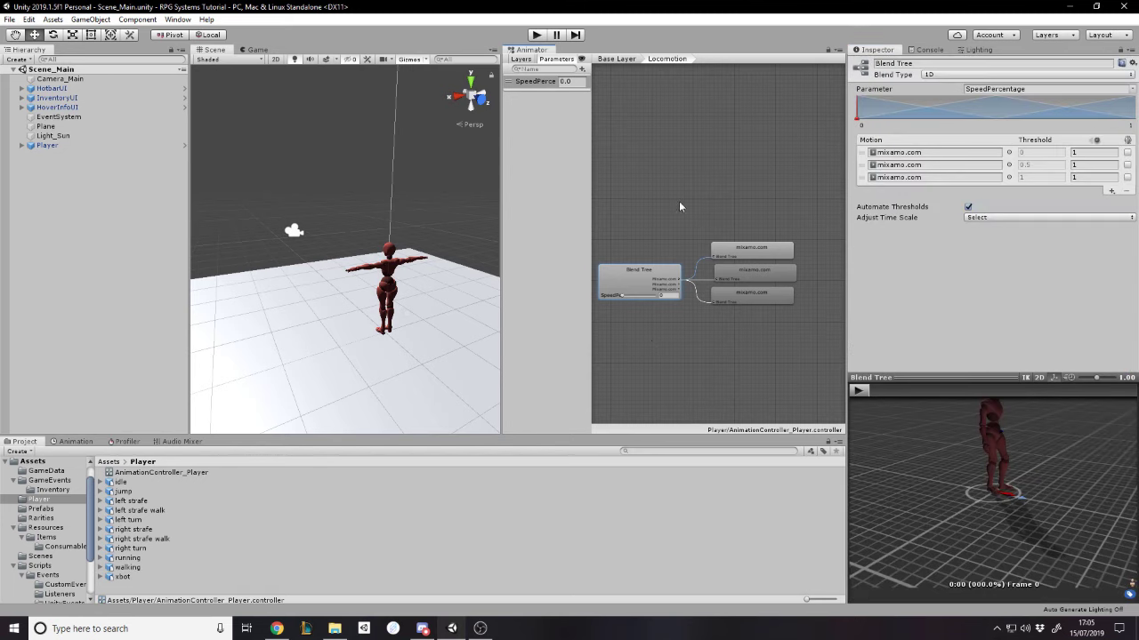
scroll(636, 285, up, 2)
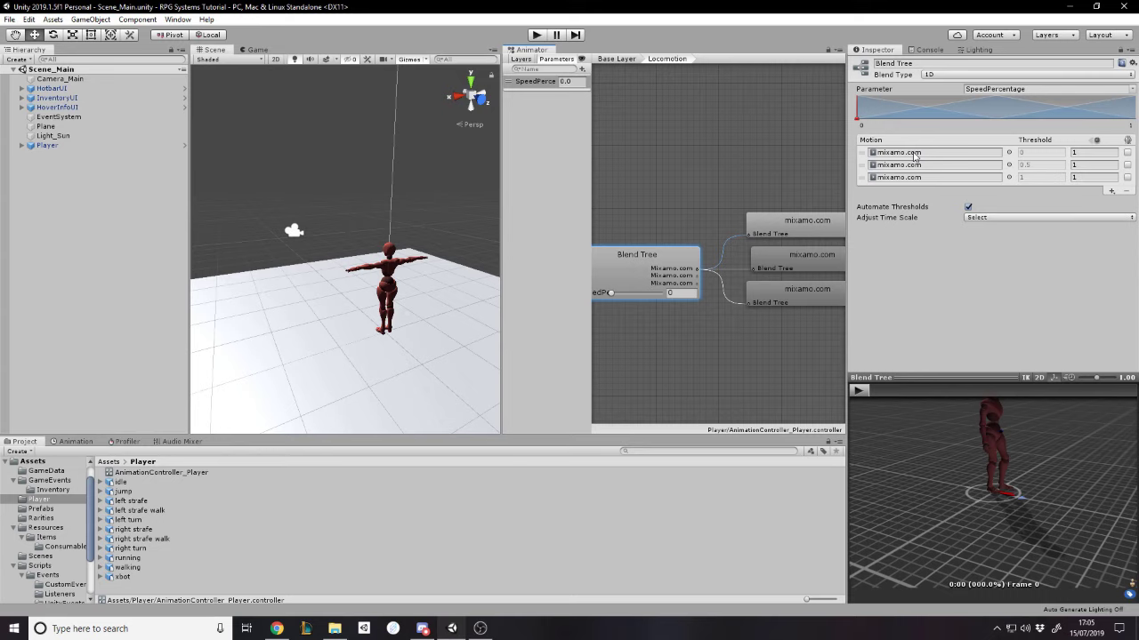
click(915, 153)
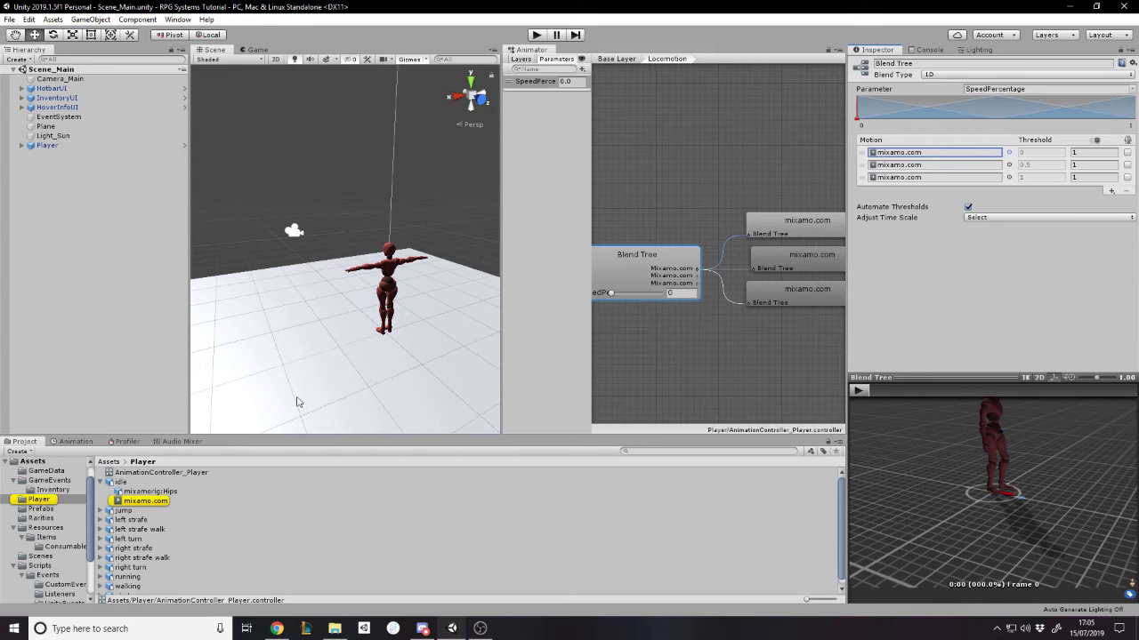
click(894, 166)
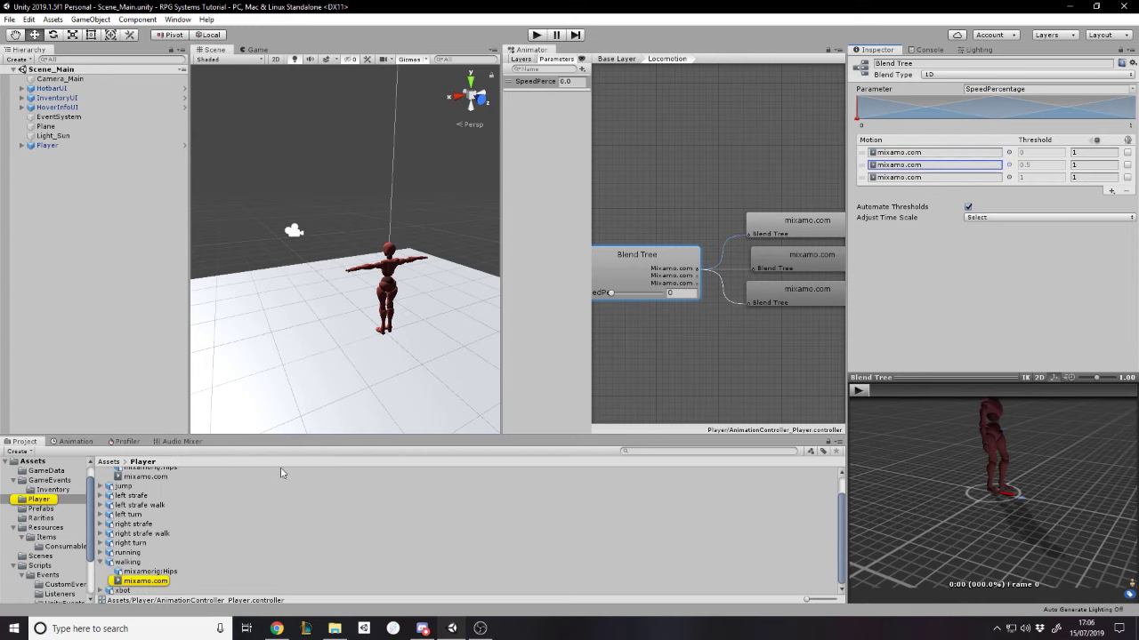
click(907, 177)
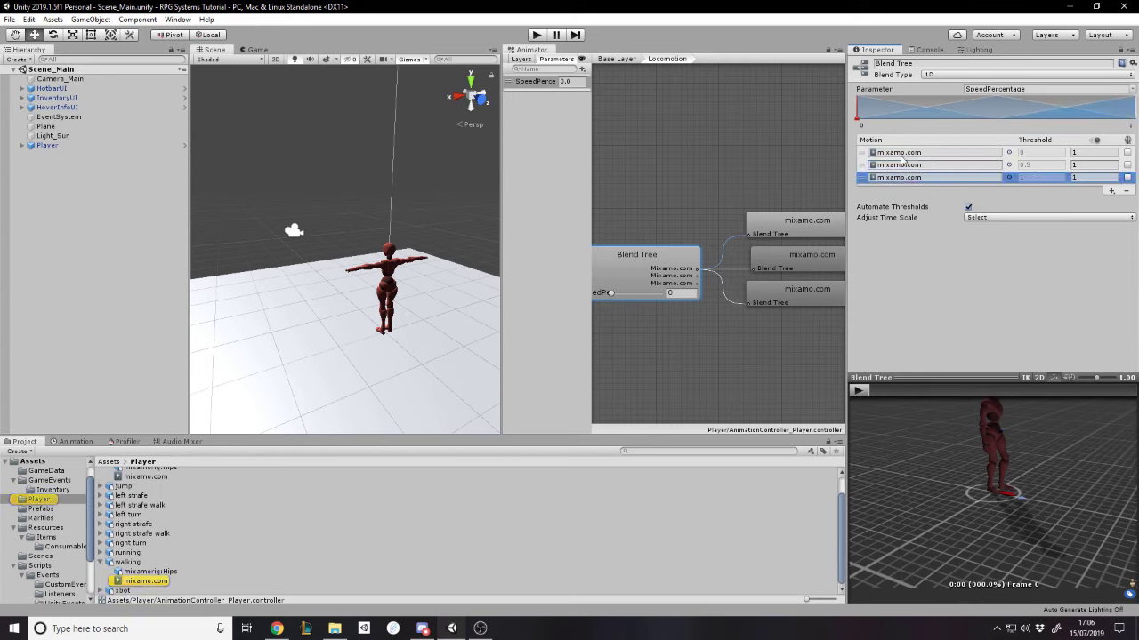